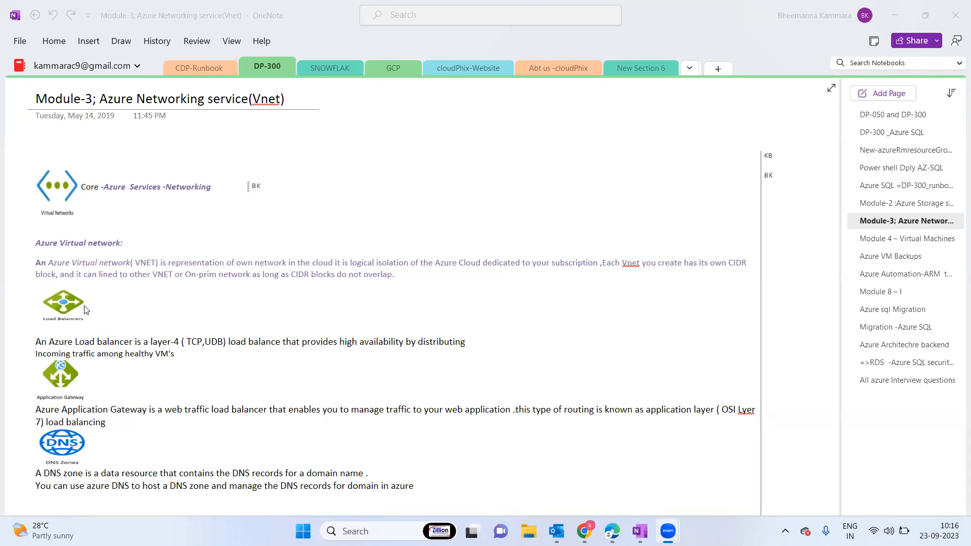
Switch to the Edge browser and bring up the Azure portal's Virtual machines page
click(143, 456)
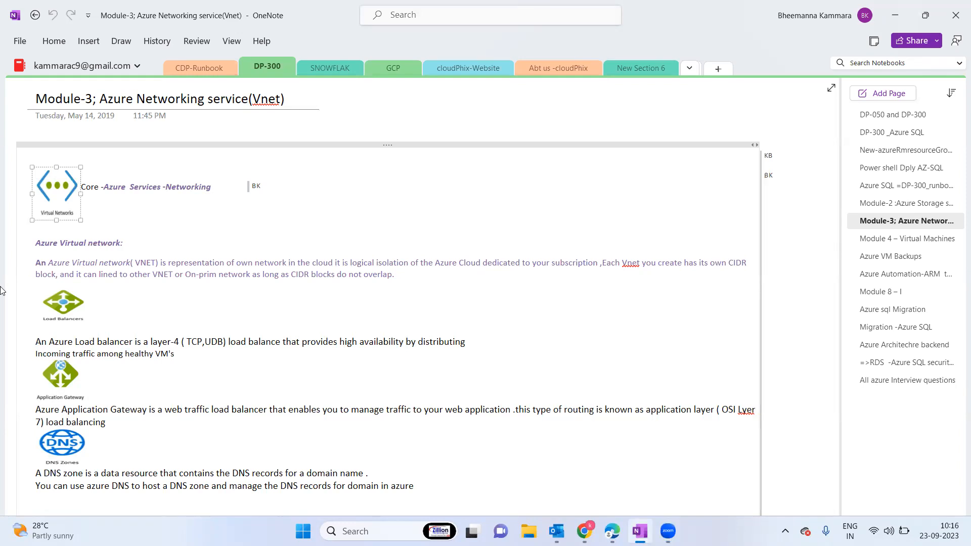
key(alt+Tab)
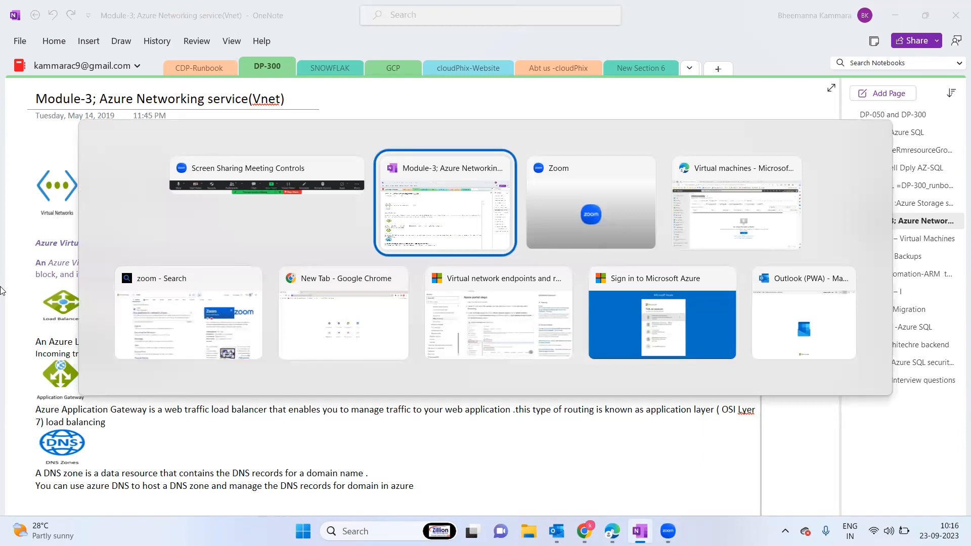
key(Tab)
key(Tab)
key(Tab)
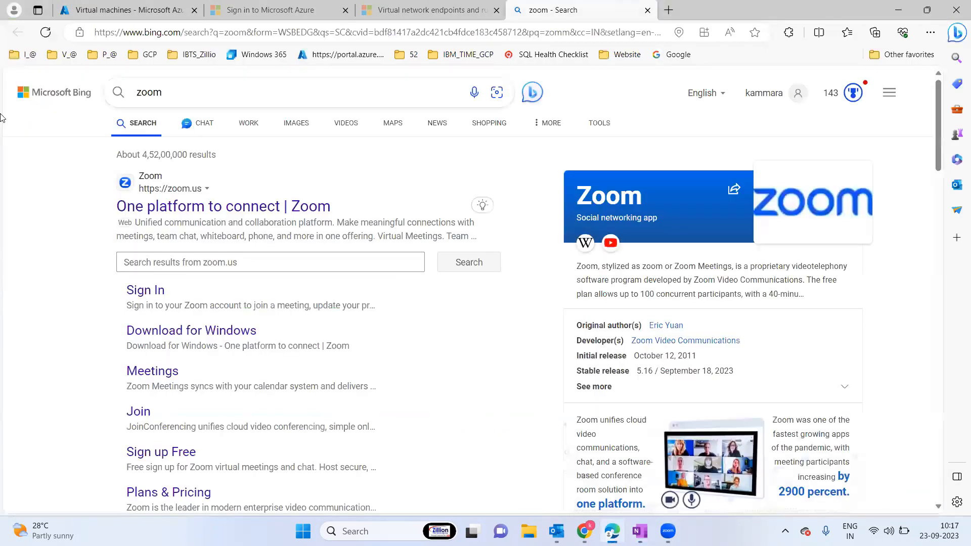
click(116, 9)
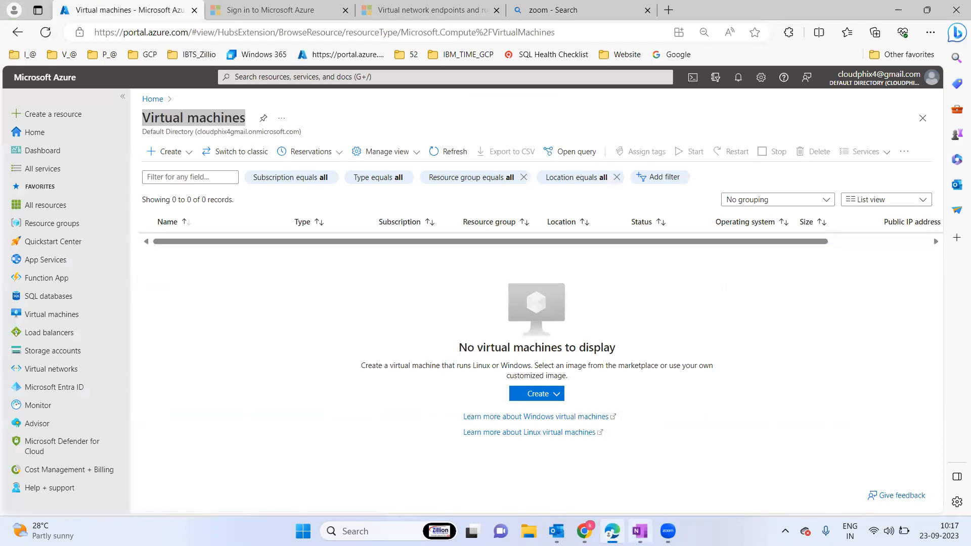
Return to OneNote and display the agenda page in New Section 6
click(639, 531)
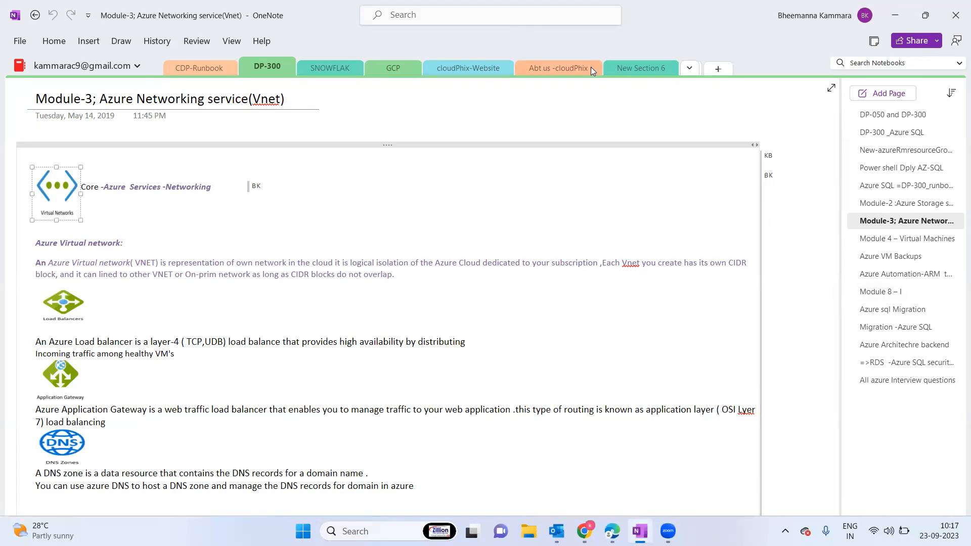
click(645, 65)
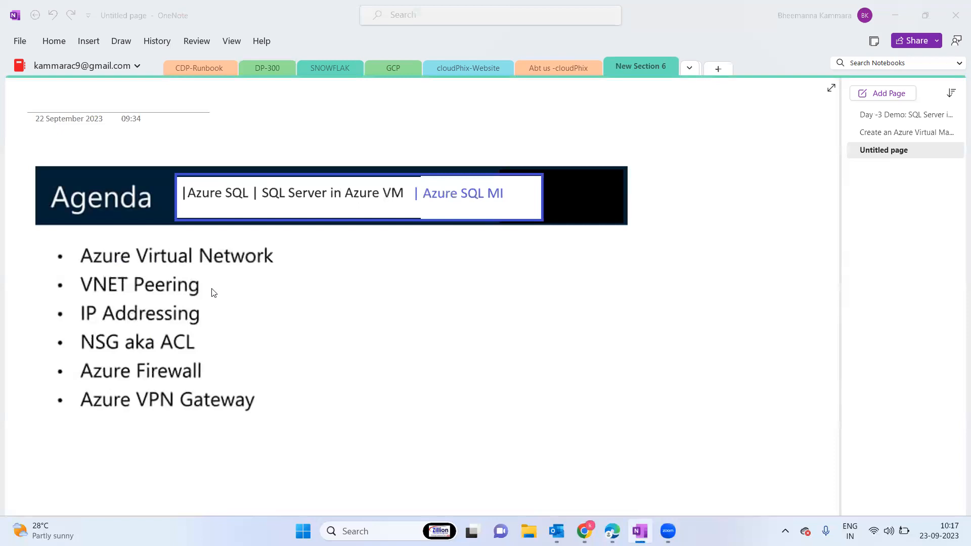
Switch back to the Azure portal in Edge and open the Virtual networks list
key(alt+Tab)
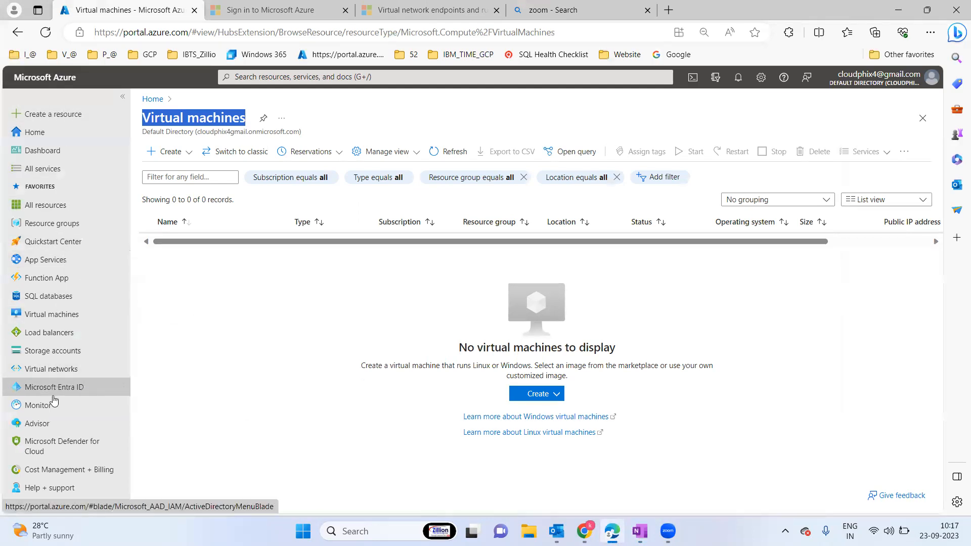
click(46, 375)
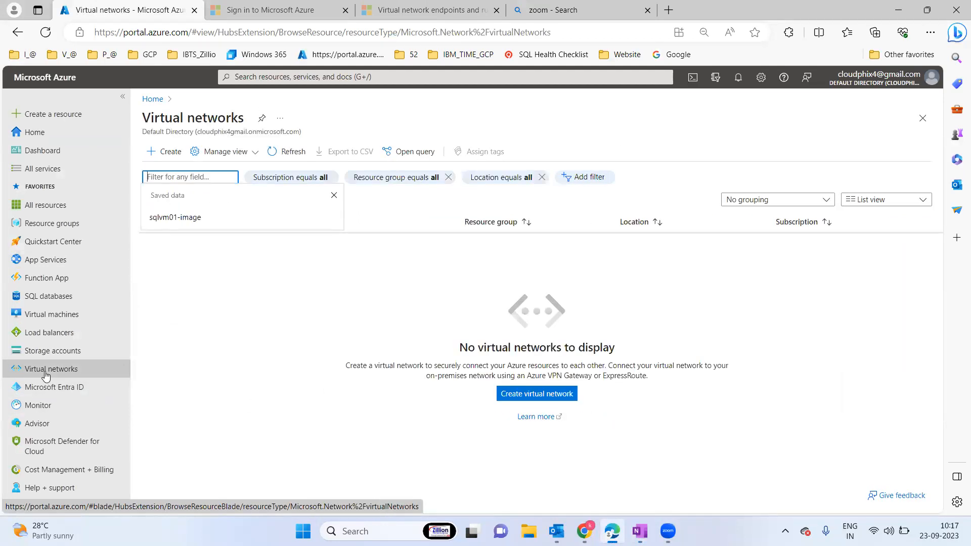
click(314, 313)
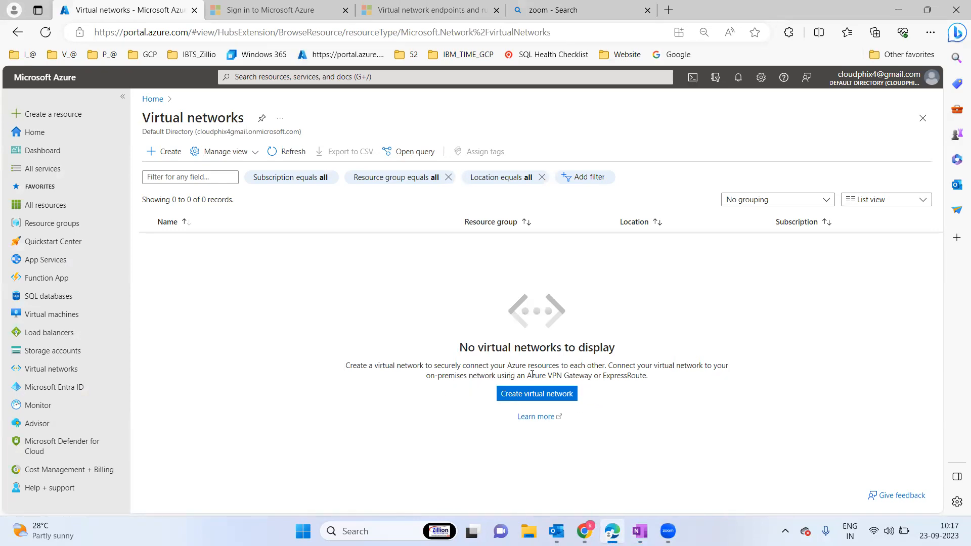
Highlight the mention of Azure VPN Gateway or ExpressRoute in the empty virtual networks list's description, and clear the selection
drag(568, 374, 666, 380)
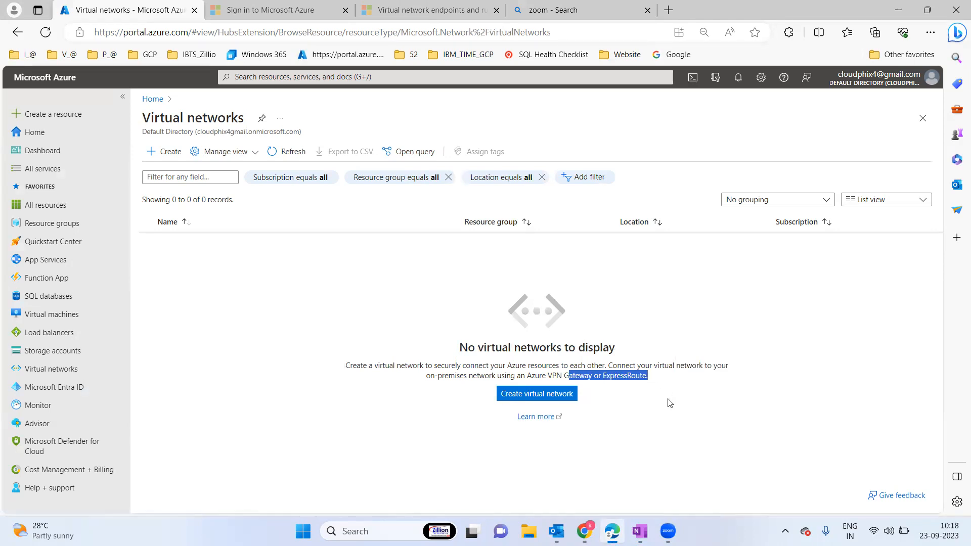
click(541, 373)
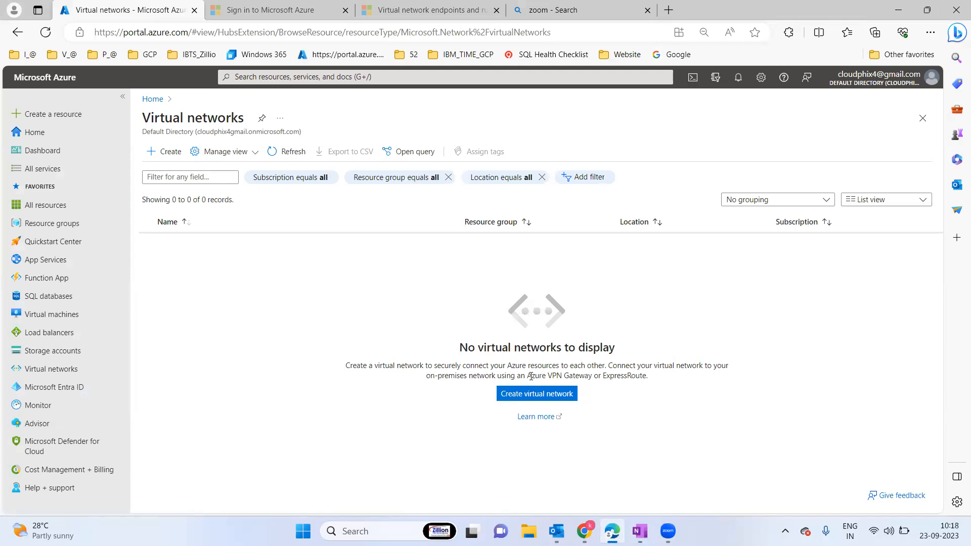
drag(531, 376, 651, 381)
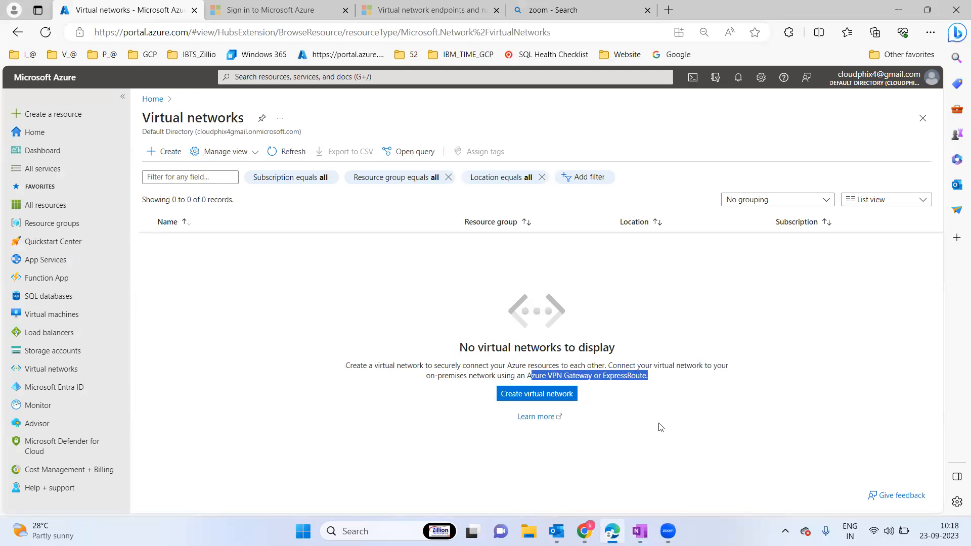
click(635, 364)
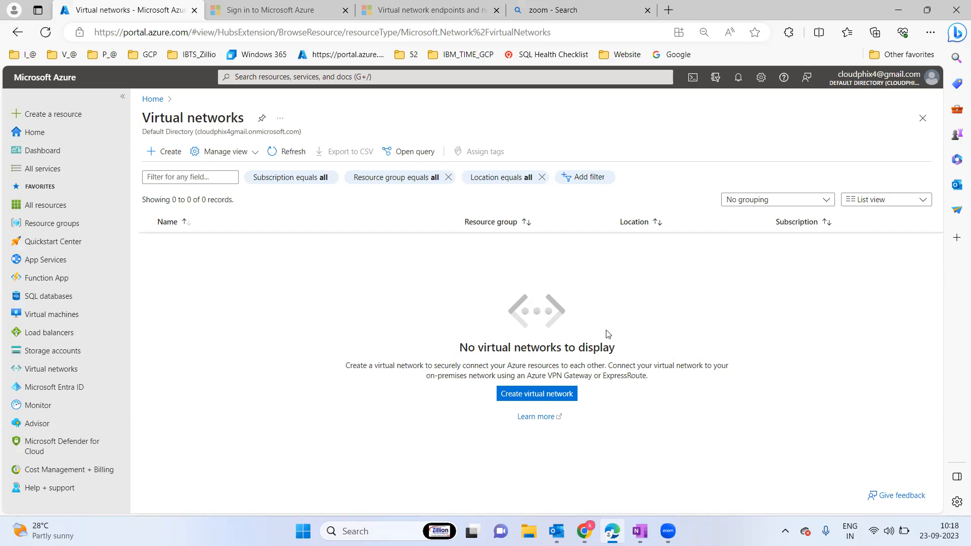
Start creating a virtual network and name it vNET_cloudPhix_US
click(179, 153)
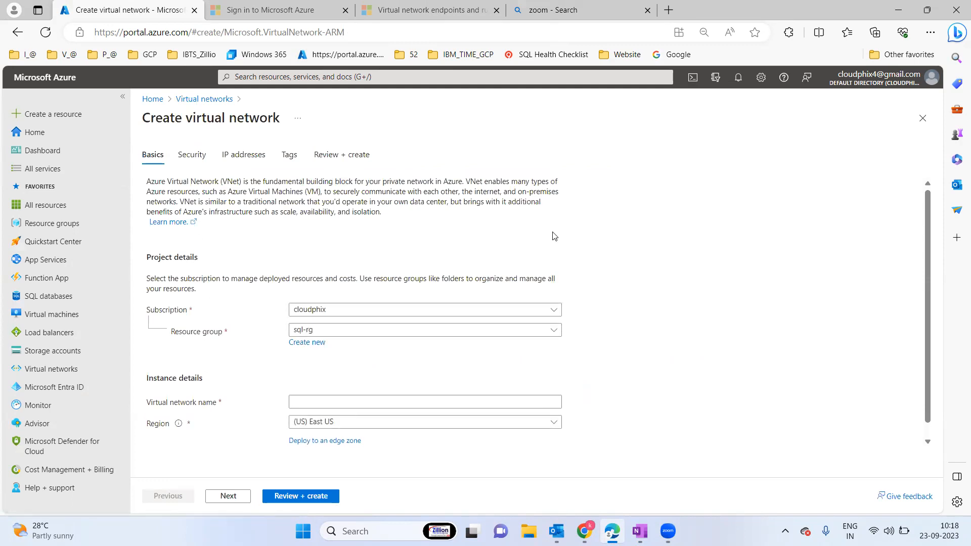
drag(926, 285, 924, 408)
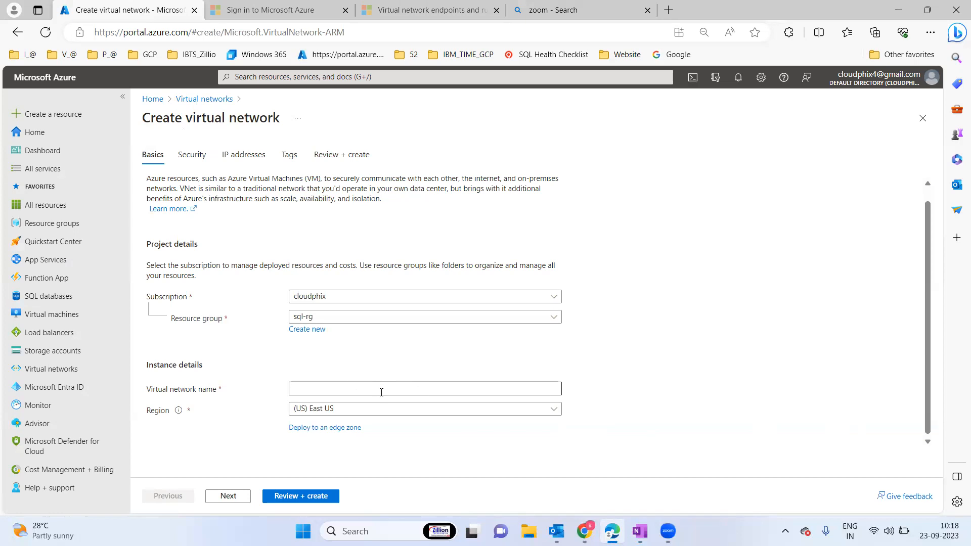
click(345, 383)
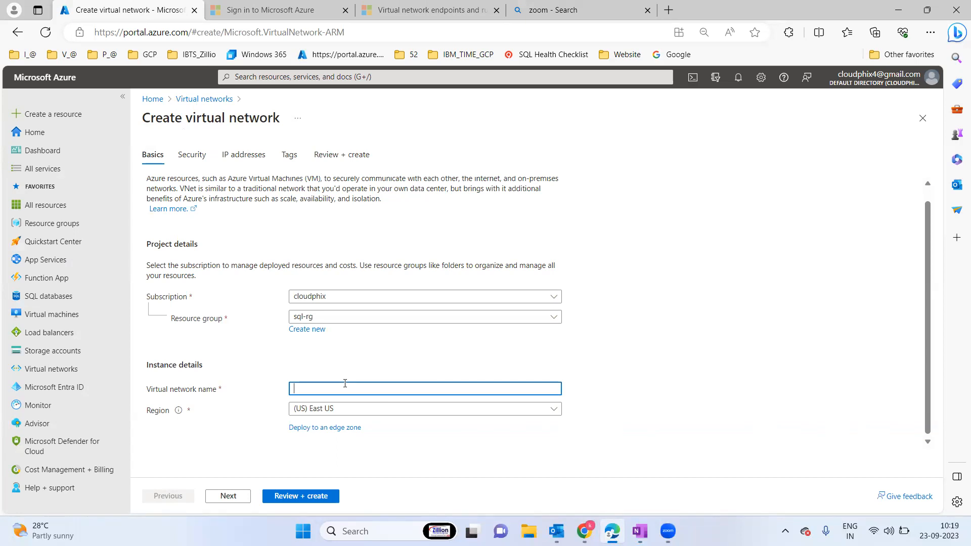
text(vNET_cloudPhix_US)
click(635, 384)
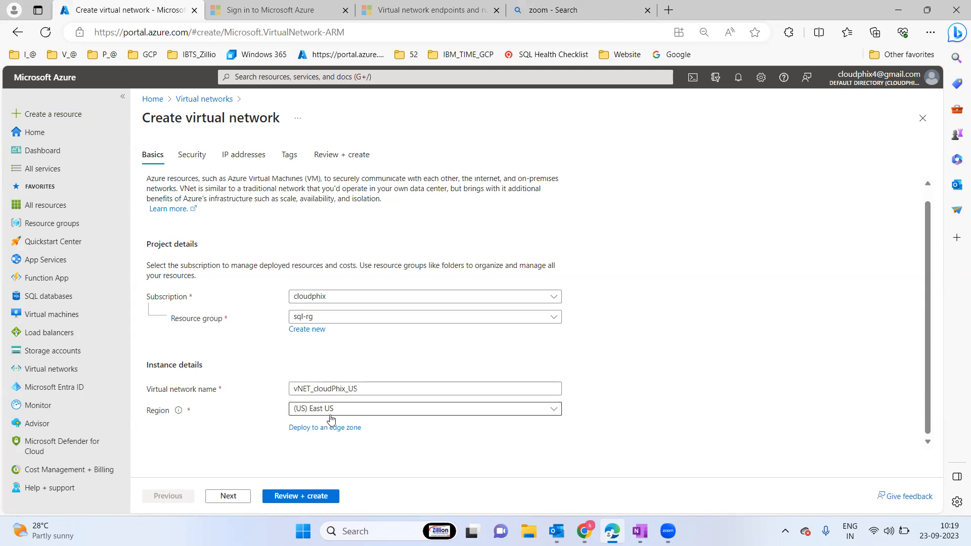
Check the edge zones offered for the (US) East US region and close the list without choosing one
click(307, 431)
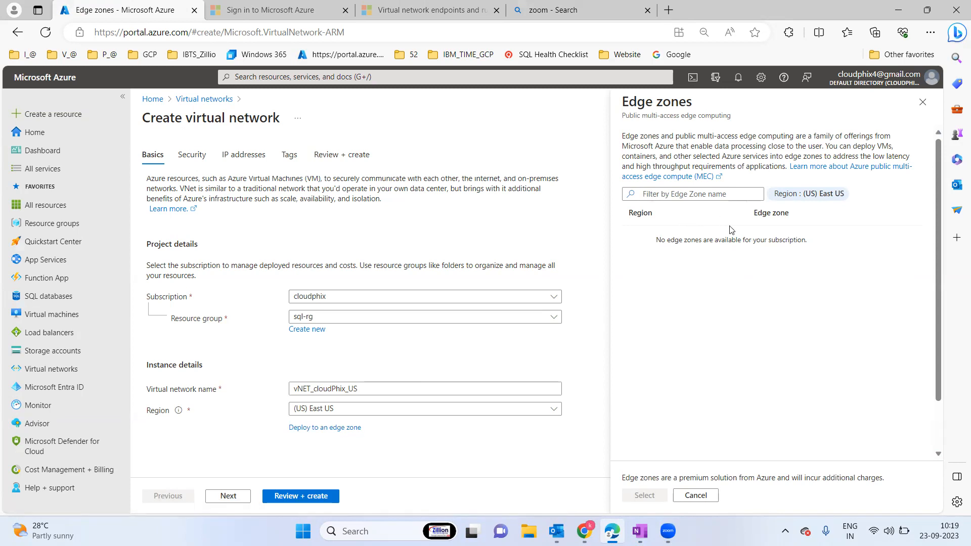
click(368, 412)
click(367, 413)
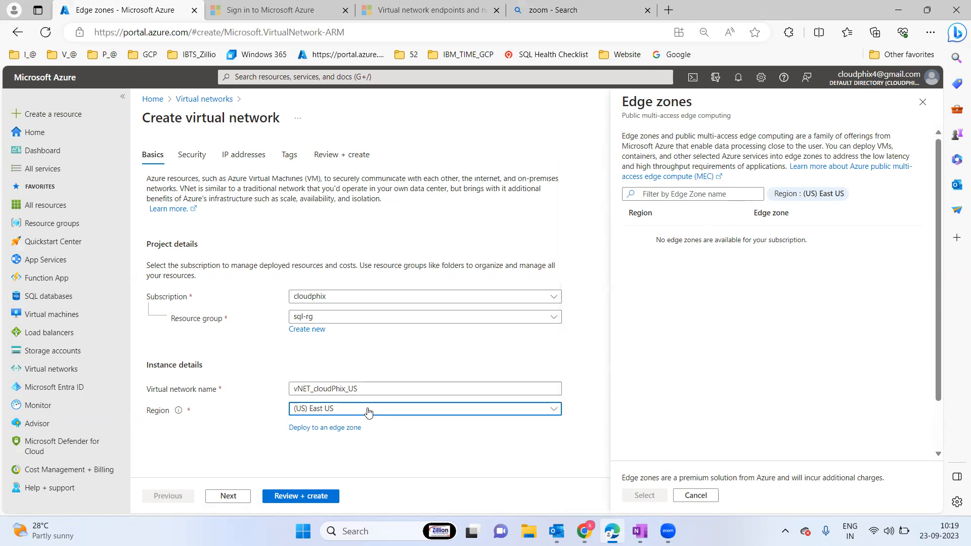
click(921, 99)
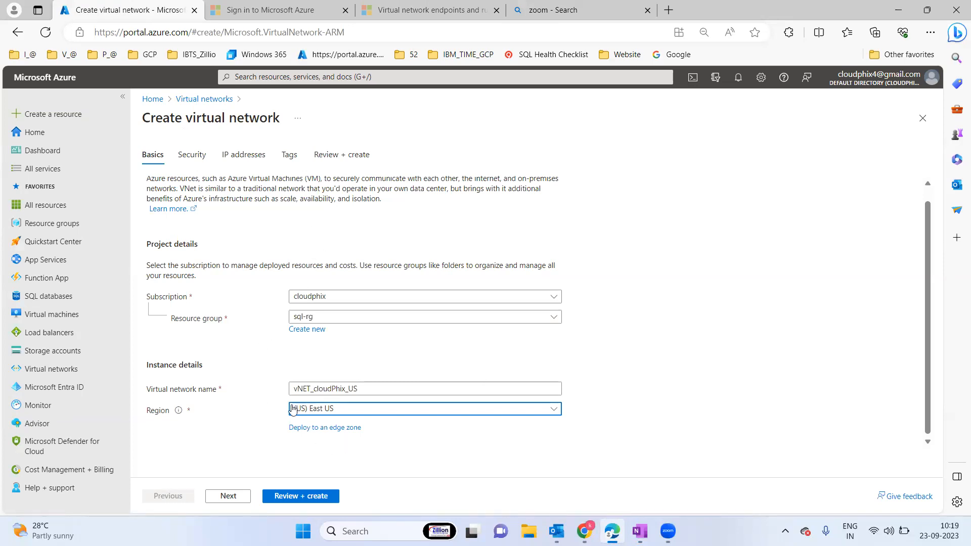
Advance to the virtual network's Security settings and highlight the Azure Bastion text about secure RDP/SSH connectivity
click(229, 497)
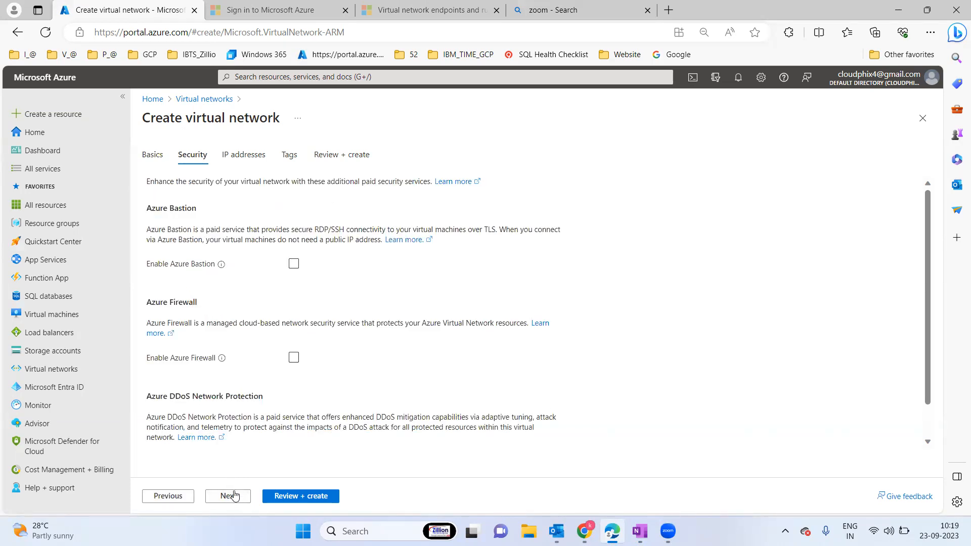
click(293, 265)
drag(195, 234, 383, 229)
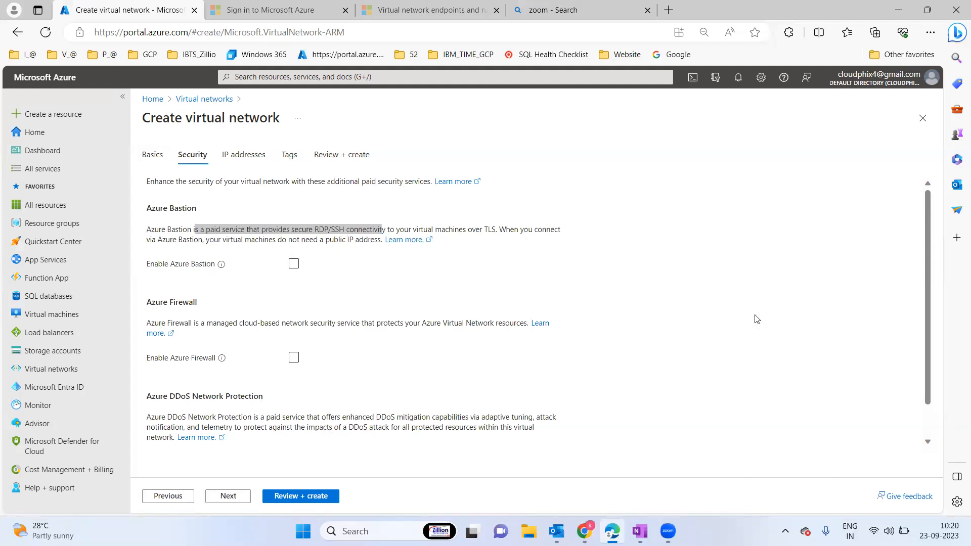
Find and launch the Paint app to get a blank canvas
key(super)
text(paint)
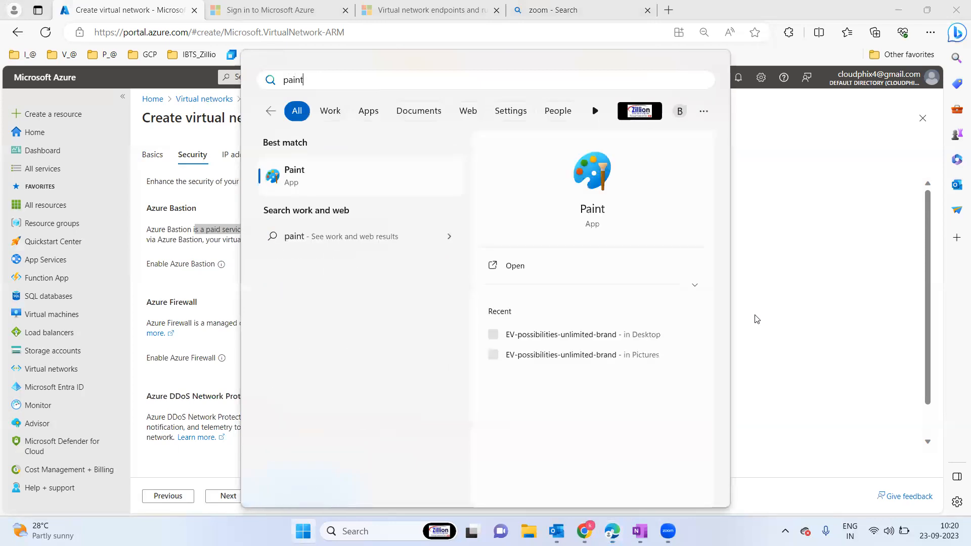
click(334, 178)
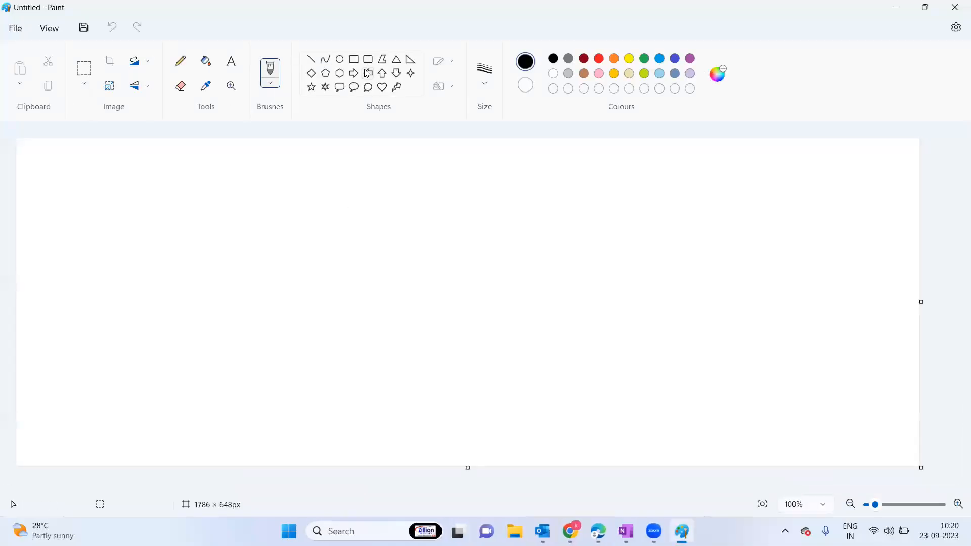
Draw a large cloud-shaped thought callout across the middle of the canvas
click(354, 59)
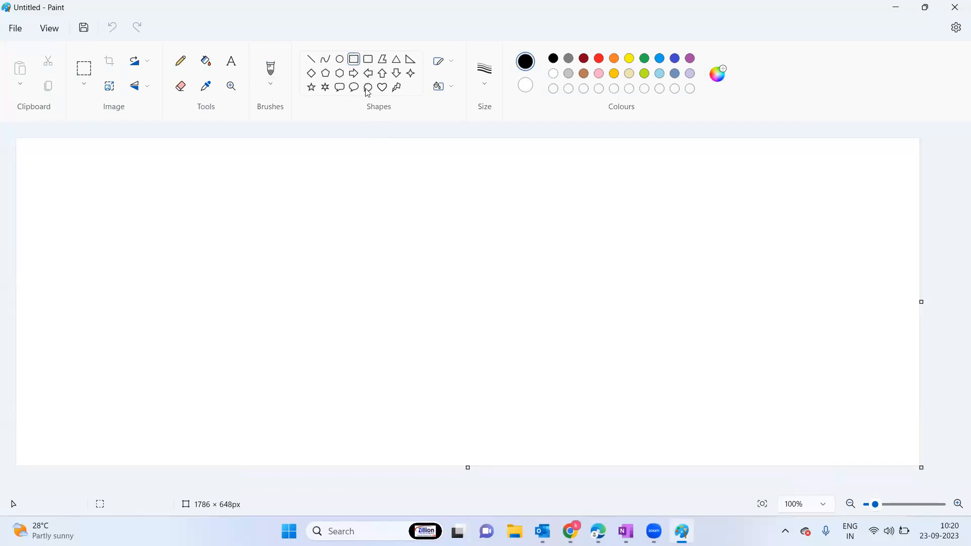
click(368, 87)
drag(206, 182, 663, 395)
click(772, 266)
Draw a wide rectangle inside the cloud, with its lower right corner overlapping the cloud outline
click(355, 59)
drag(312, 220, 324, 235)
drag(389, 287, 583, 328)
click(783, 296)
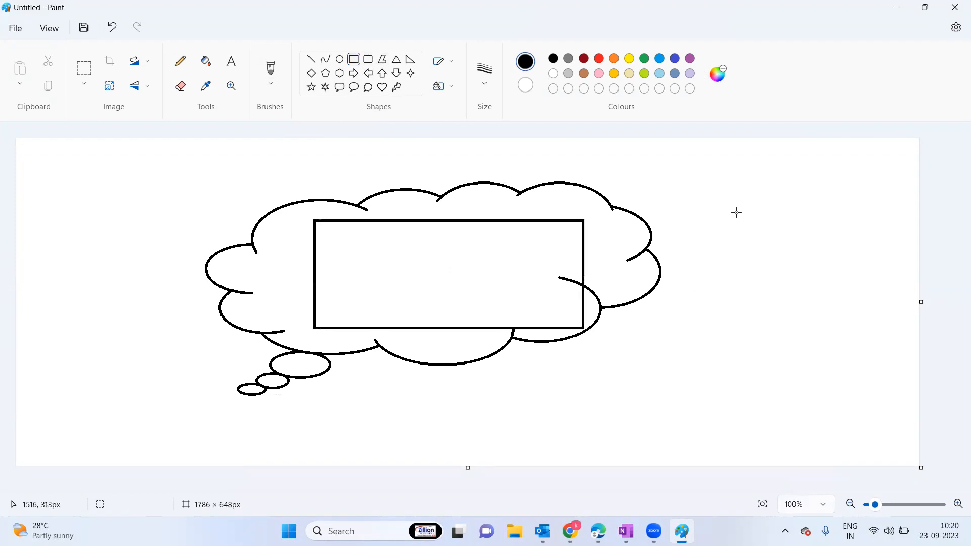
Draw three small upright rounded rectangles in the left half of the rectangle inside the cloud
click(370, 60)
mouse_move(339, 245)
mouse_down()
mouse_move(347, 268)
mouse_move(366, 252)
mouse_move(430, 303)
mouse_up()
click(474, 269)
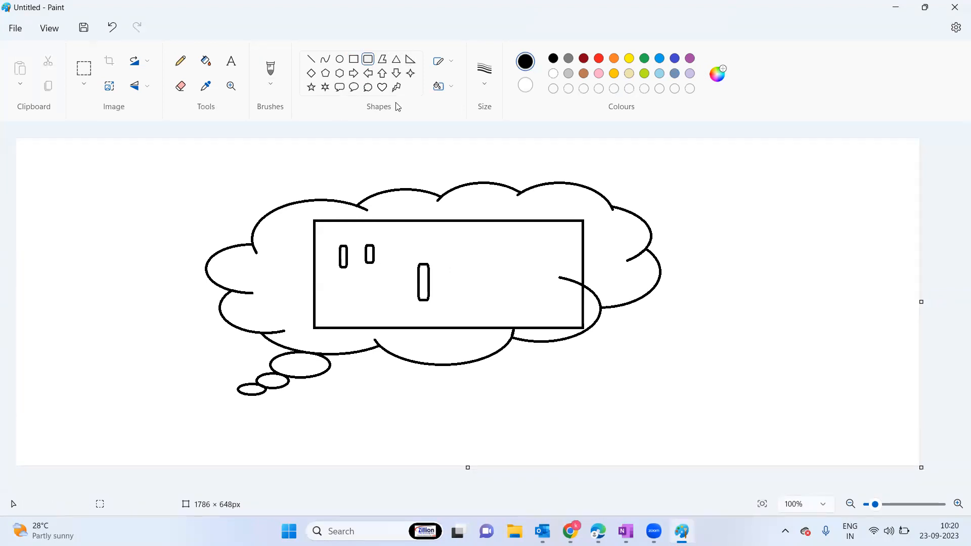
Draw a small diamond and a small triangle side by side in the right half of the rectangle inside the cloud
click(311, 74)
drag(444, 242, 467, 276)
click(424, 149)
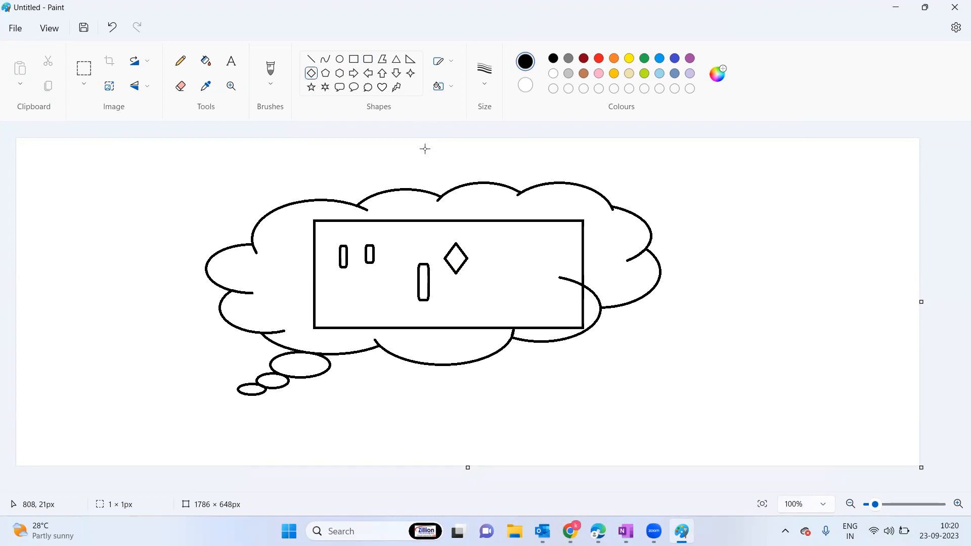
click(397, 65)
drag(503, 247, 535, 276)
click(684, 261)
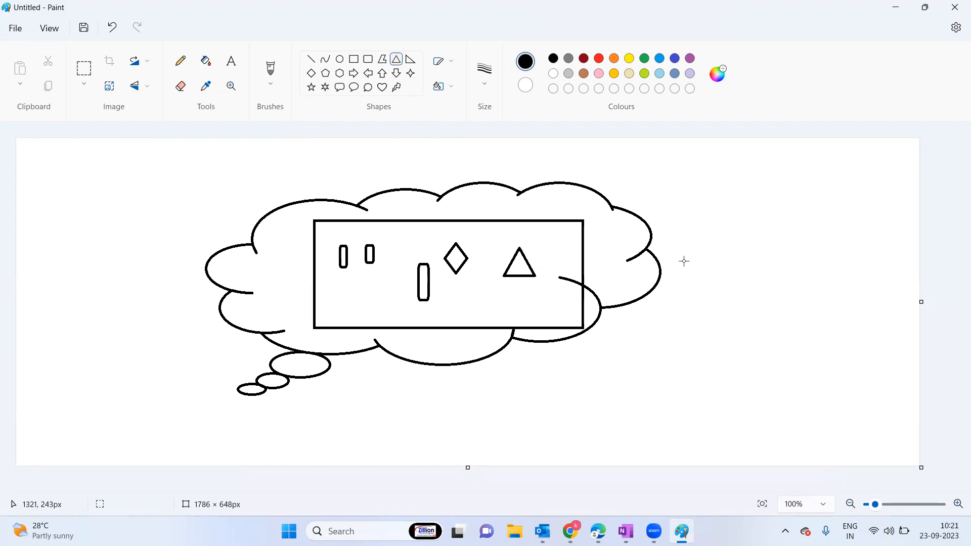
Add the text label "vNET" just outside the rectangle's upper right corner, within the cloud
click(231, 61)
drag(582, 200, 630, 218)
text(vNET)
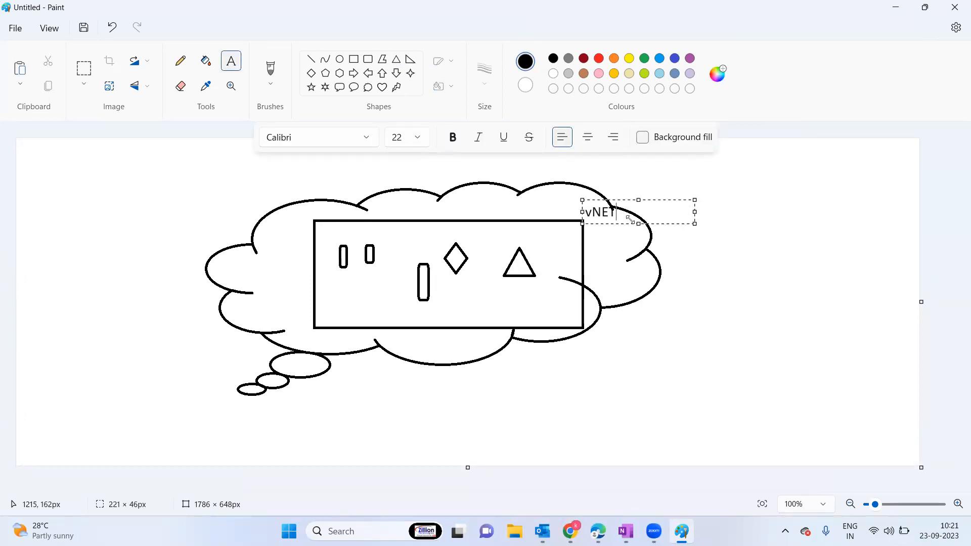
click(754, 271)
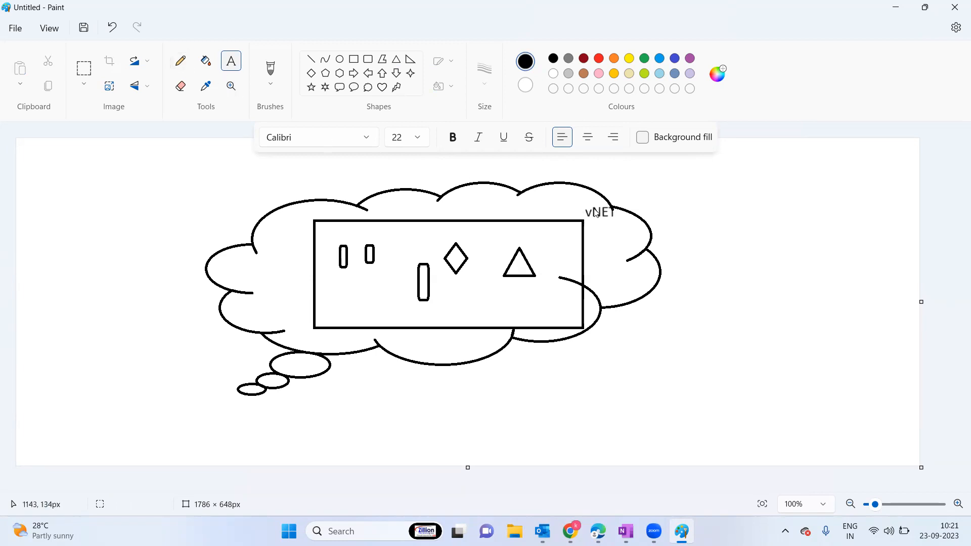
Sketch thin freehand pencil lines linking the vNET label to the small shapes inside the rectangle
click(186, 66)
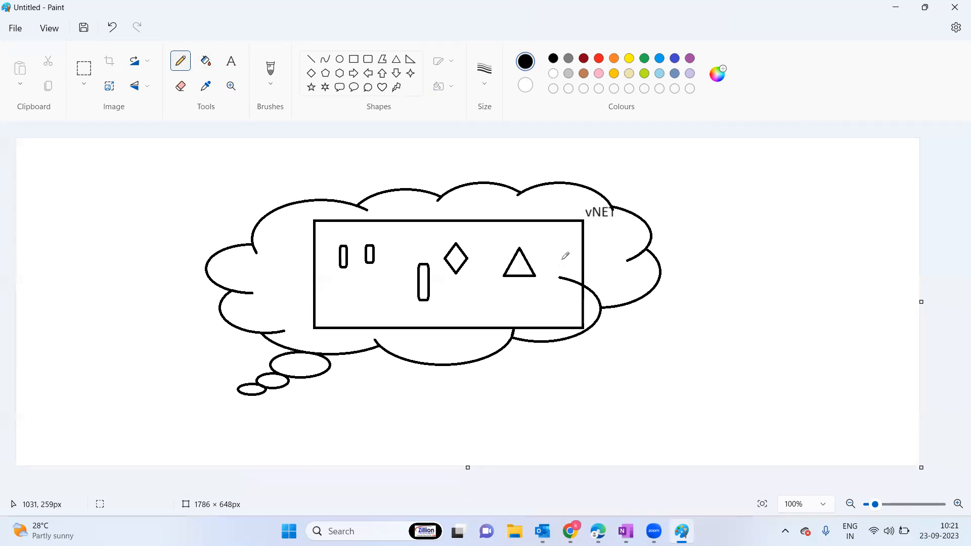
mouse_move(587, 212)
mouse_down()
mouse_move(353, 230)
mouse_move(349, 246)
mouse_up()
mouse_move(580, 218)
mouse_down()
mouse_move(380, 248)
mouse_move(602, 232)
mouse_move(597, 211)
mouse_move(524, 251)
mouse_move(475, 238)
mouse_up()
drag(415, 243, 417, 261)
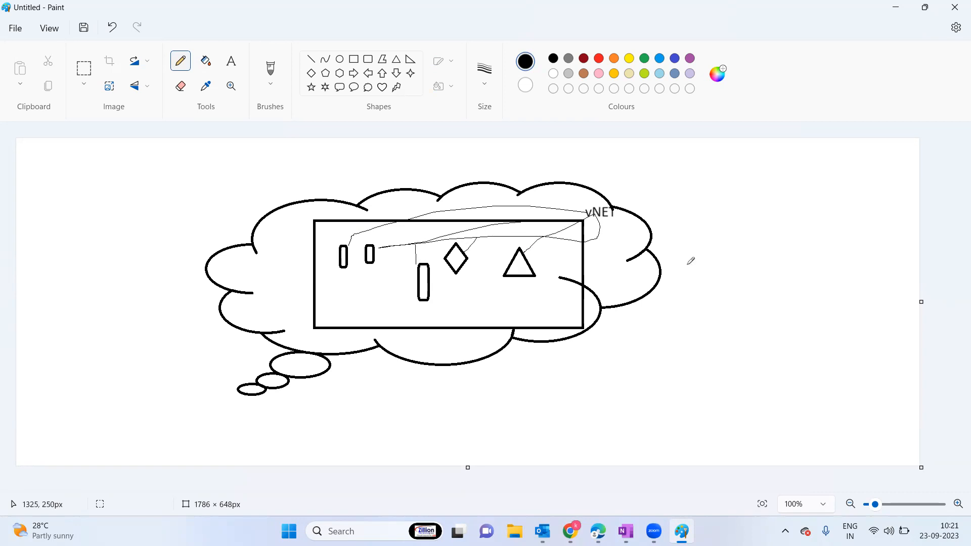
Draw two overlapping upright rectangles outside the cloud, to its lower right
click(355, 60)
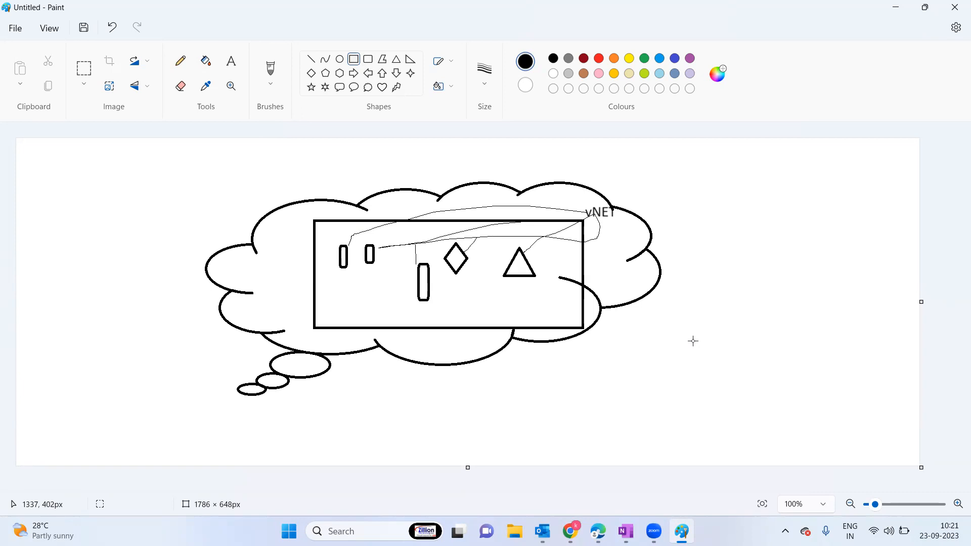
drag(680, 336, 738, 416)
drag(708, 308, 759, 383)
click(820, 370)
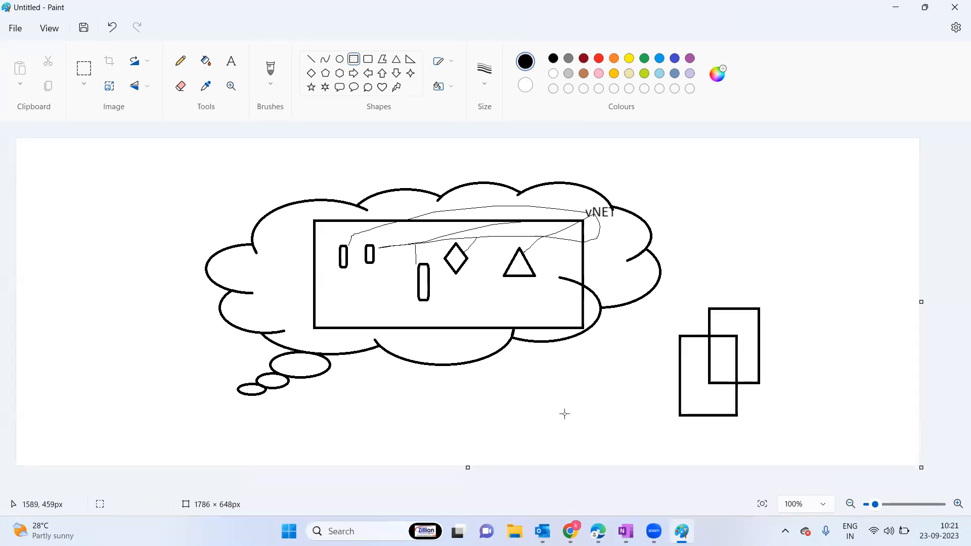
Draw a rectangle below the cloud, and sketch a pencil line from the triangle to the overlapping rectangles with a branch rising outside the cloud
drag(530, 379, 617, 446)
click(785, 420)
click(181, 61)
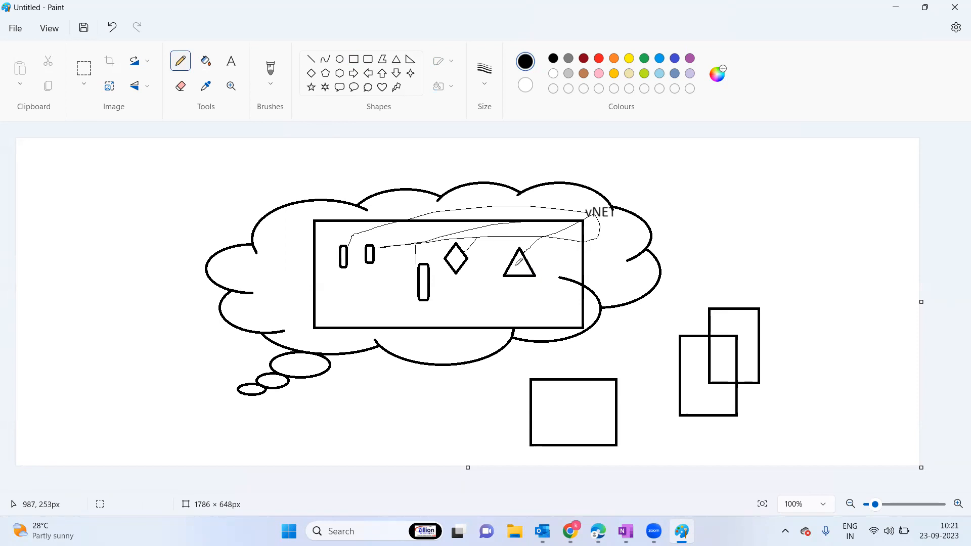
drag(515, 266, 687, 349)
drag(633, 321, 713, 248)
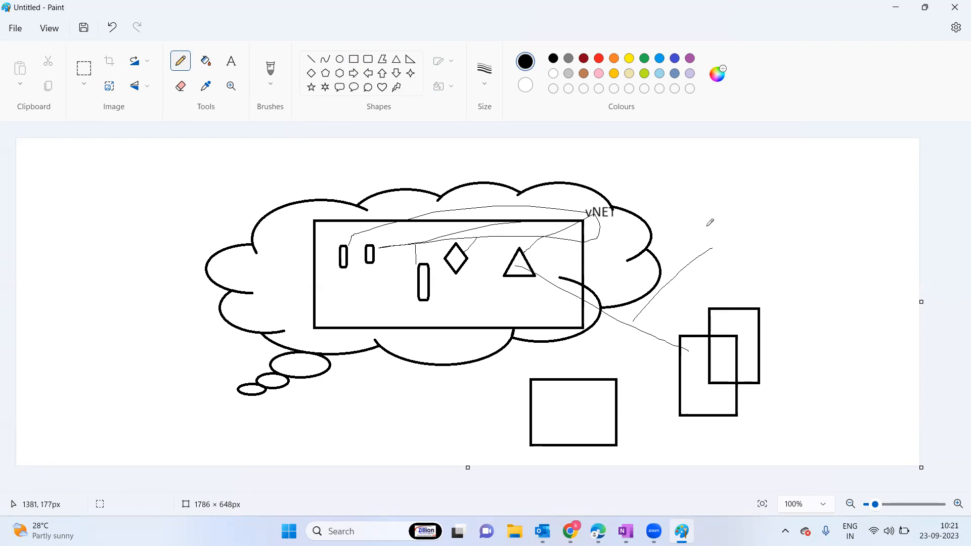
Add a three-line text label "P2S", "S2S", "Expree Route" at the upper end of the branch line, above the overlapping rectangles
click(230, 63)
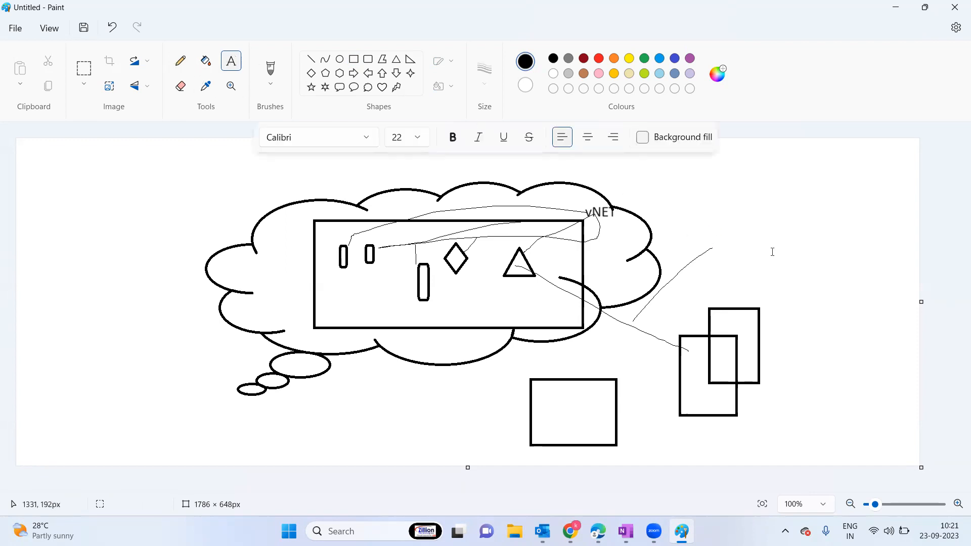
drag(713, 232, 794, 260)
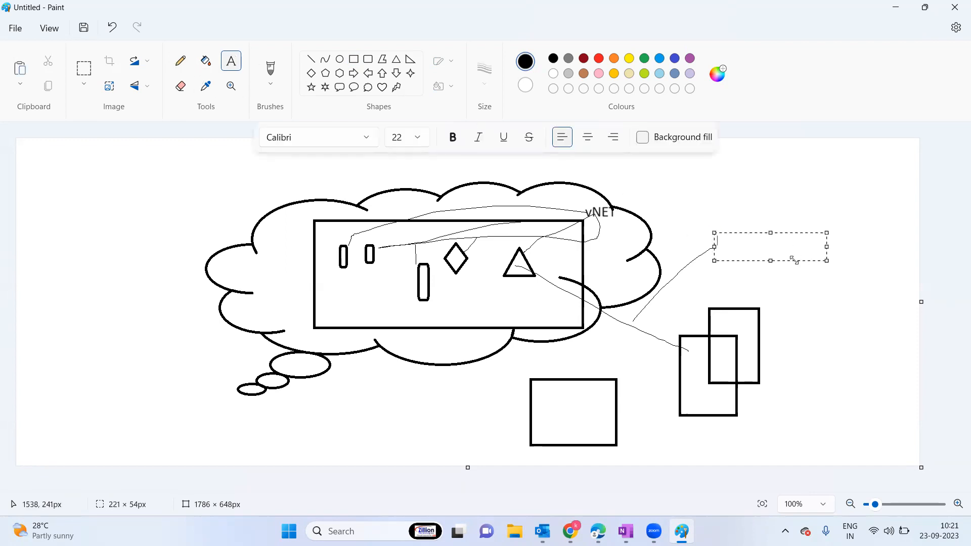
text(P2S)
key(Return)
text(S2S)
key(Return)
text(Expre)
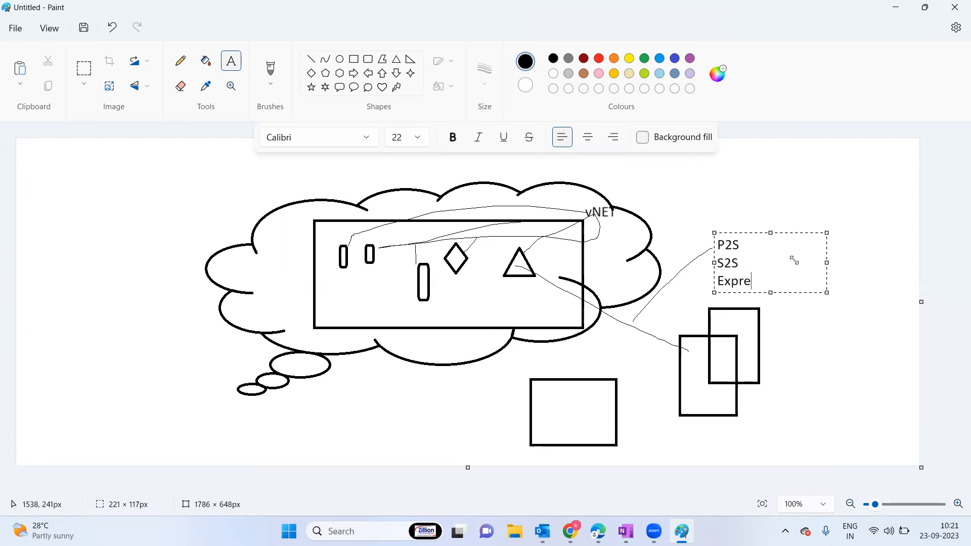
text(e Route)
click(834, 332)
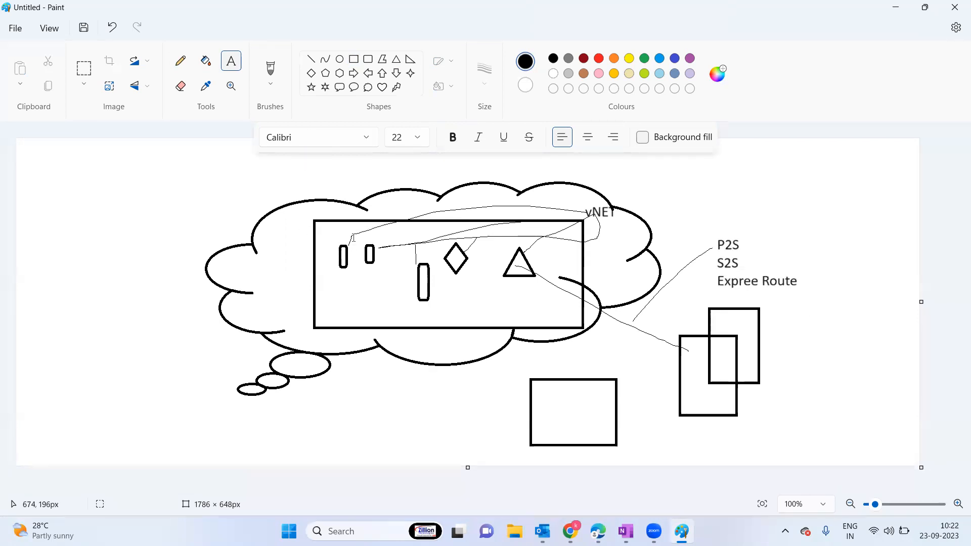
Sketch two pencil lines from the leftmost small shape out past the cloud's upper left, and label the upper line "Public Ip"
click(181, 61)
mouse_move(187, 230)
mouse_down()
mouse_move(339, 252)
mouse_move(232, 162)
mouse_up()
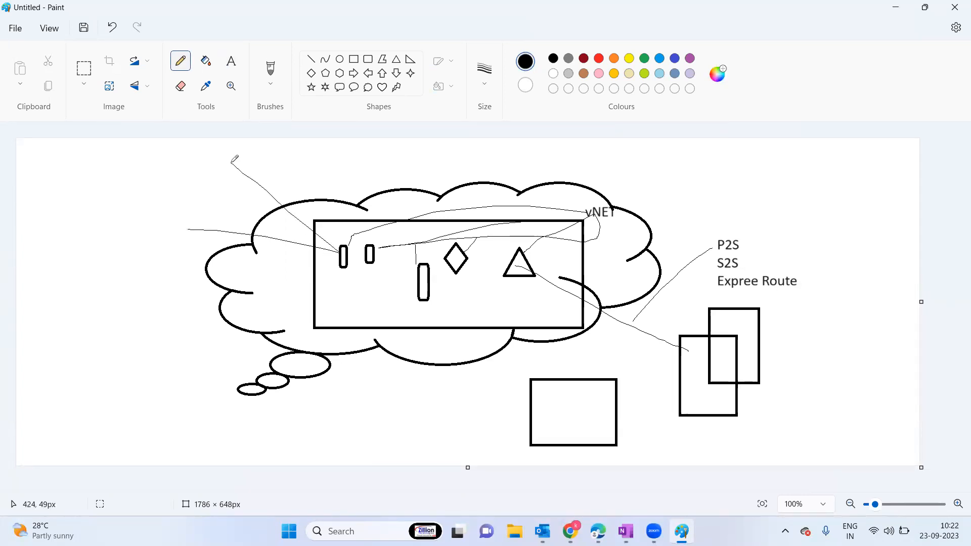
click(228, 62)
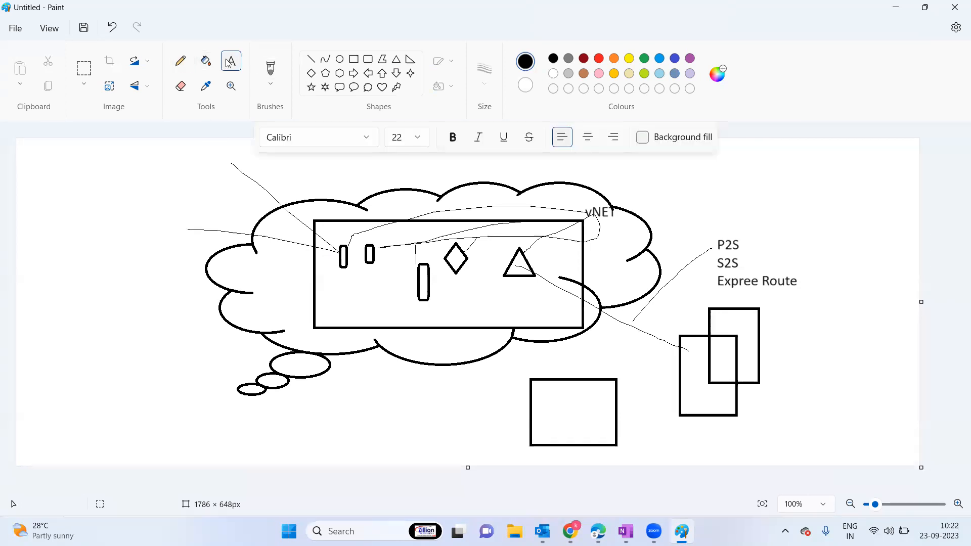
drag(204, 152, 316, 179)
text(Public)
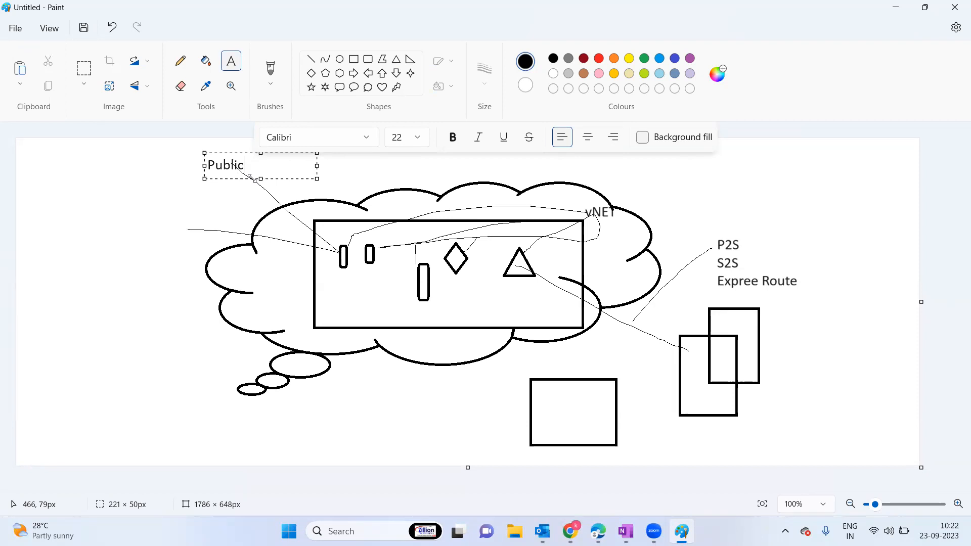
text( Ip)
click(166, 217)
Label the lower line "Privet IP", using the suggested spelling "Privet" for the first word
click(145, 215)
text(Priav)
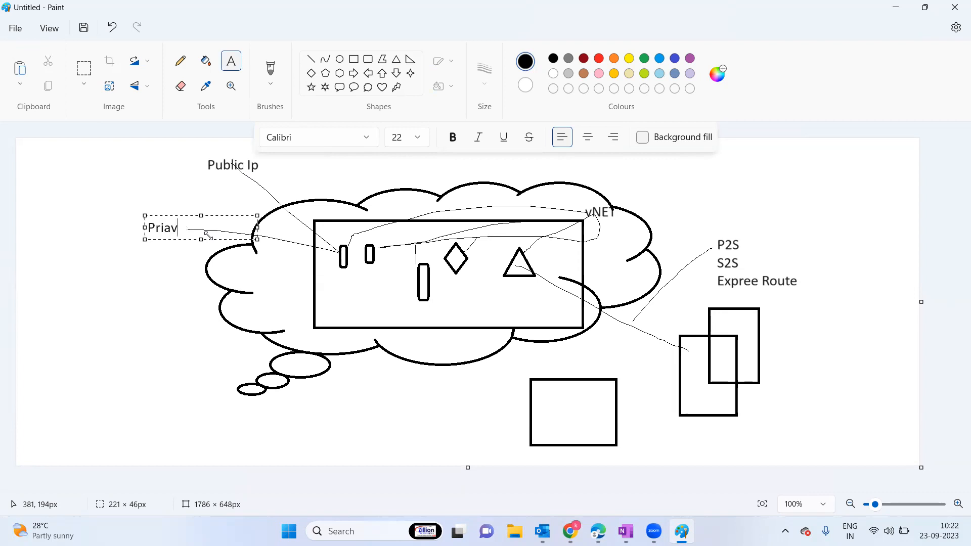
text(ete IP)
click(178, 231)
right_click(177, 230)
mouse_move(303, 275)
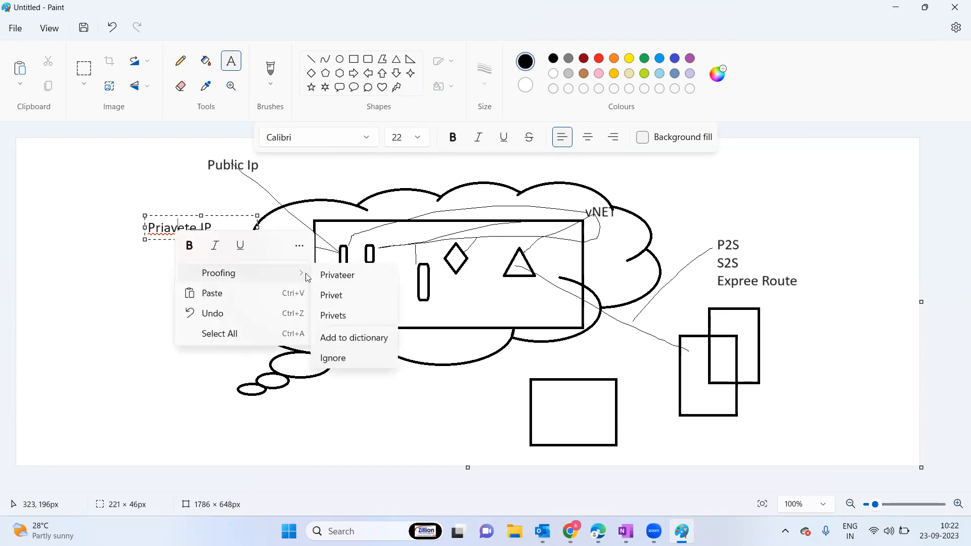
click(347, 298)
click(197, 180)
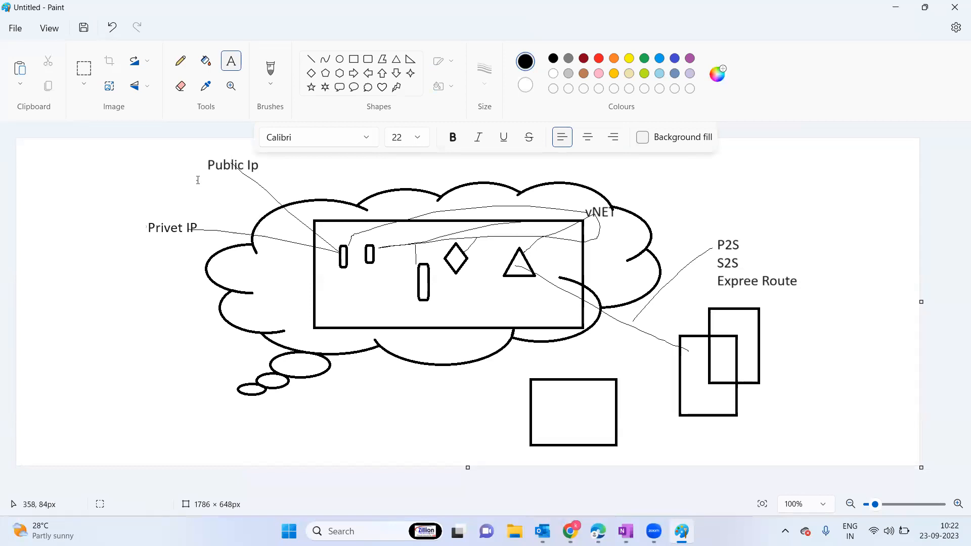
Circle the "Public Ip" and "Privet IP" labels in pencil, and scribble a link between the large rectangle and the rectangle below the cloud
click(334, 224)
click(346, 281)
click(180, 64)
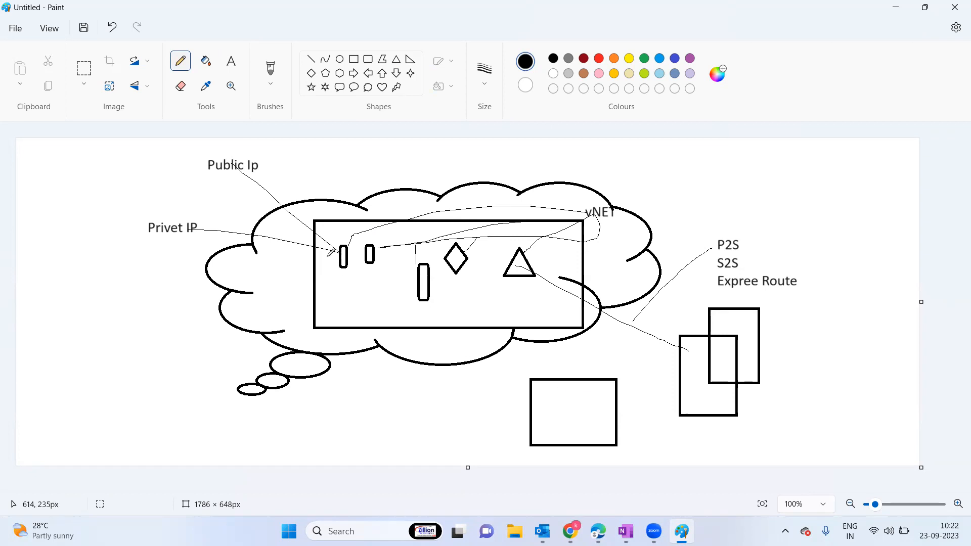
mouse_move(264, 152)
mouse_down()
mouse_move(193, 154)
mouse_move(258, 145)
mouse_up()
mouse_move(571, 378)
mouse_down()
mouse_move(545, 311)
mouse_move(566, 372)
mouse_up()
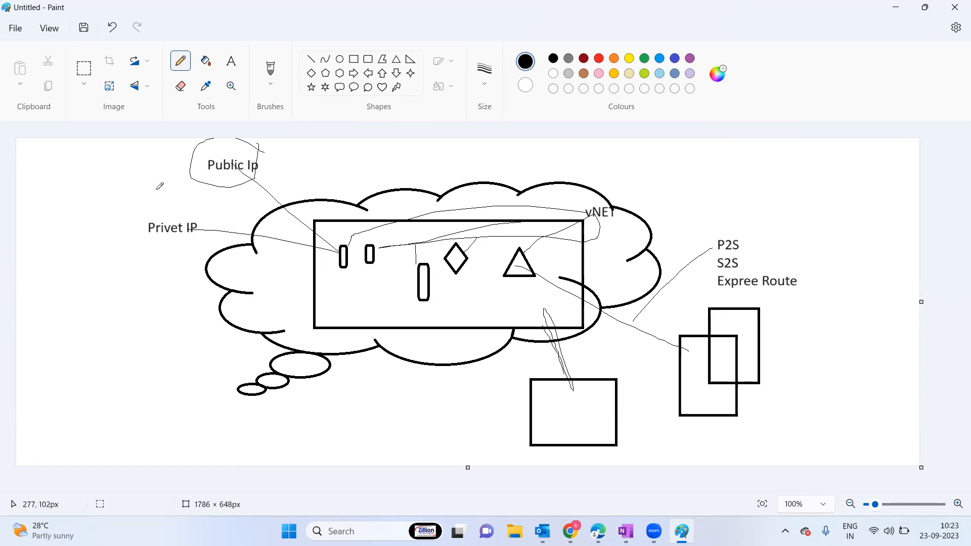
mouse_move(142, 193)
mouse_down()
mouse_move(221, 232)
mouse_move(137, 204)
mouse_up()
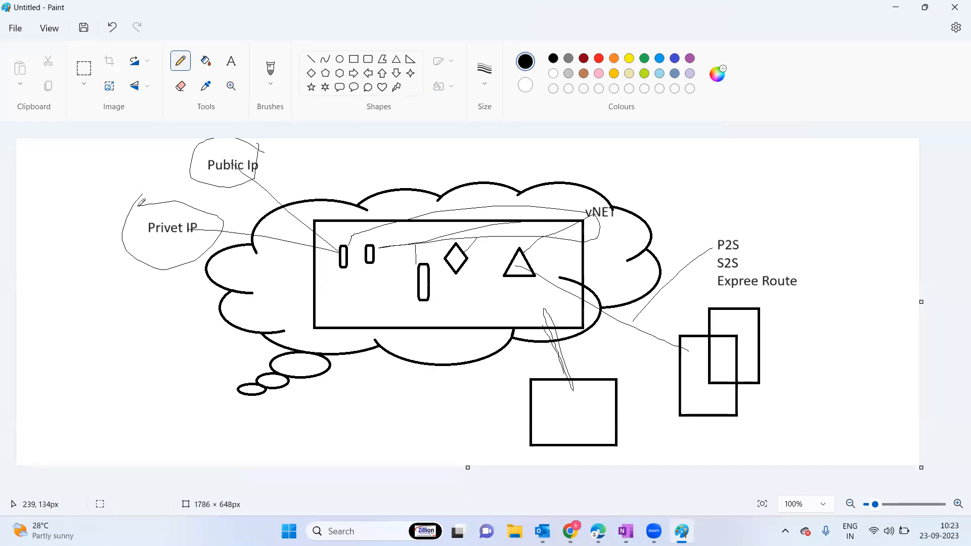
Sketch extra pencil strokes and another circle around "Public Ip", and cross the scribbled link above the lower rectangle with horizontal strokes
drag(278, 146, 270, 174)
mouse_move(269, 157)
mouse_down()
mouse_move(320, 166)
mouse_move(291, 142)
mouse_move(285, 184)
mouse_move(299, 180)
mouse_up()
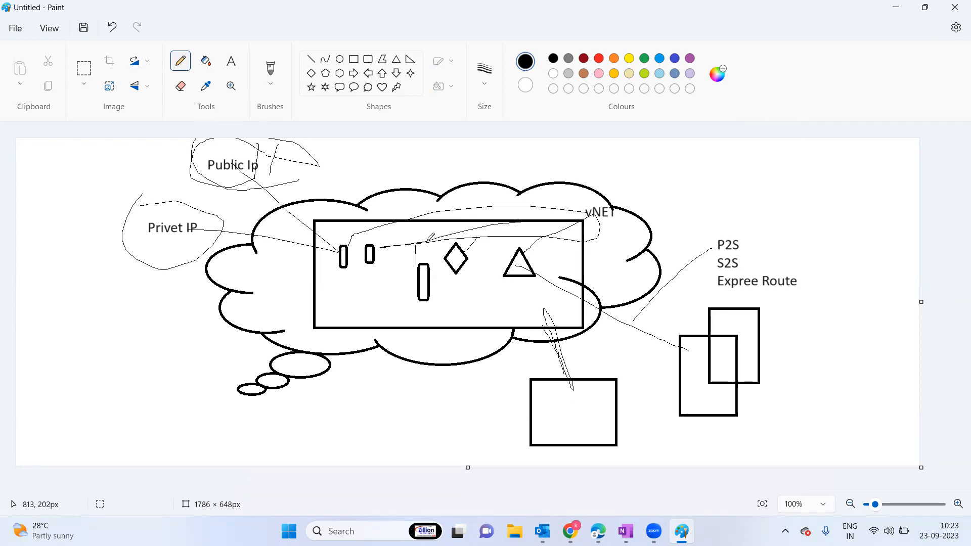
mouse_move(275, 147)
mouse_down()
mouse_move(229, 194)
mouse_move(266, 153)
mouse_move(253, 136)
mouse_move(211, 139)
mouse_up()
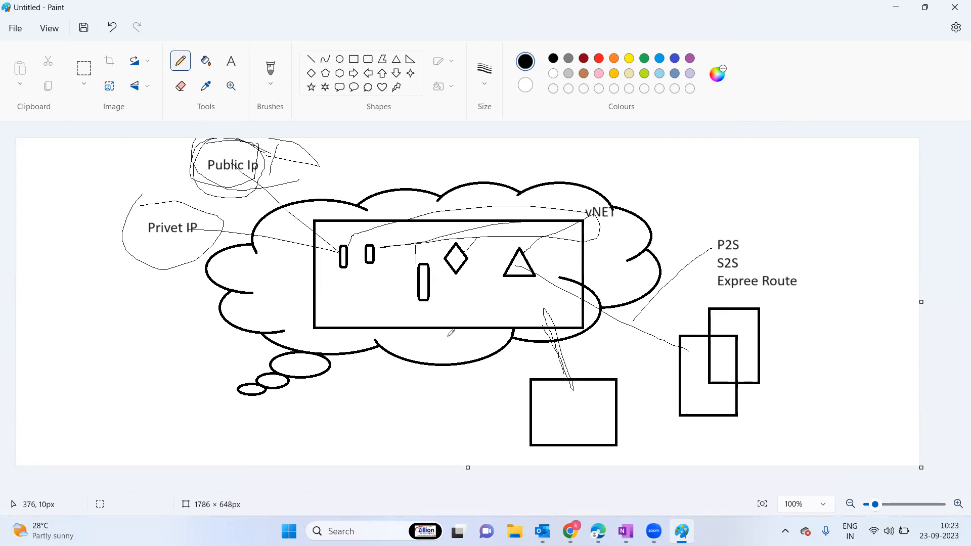
mouse_move(590, 357)
mouse_down()
mouse_move(537, 360)
mouse_move(603, 355)
mouse_up()
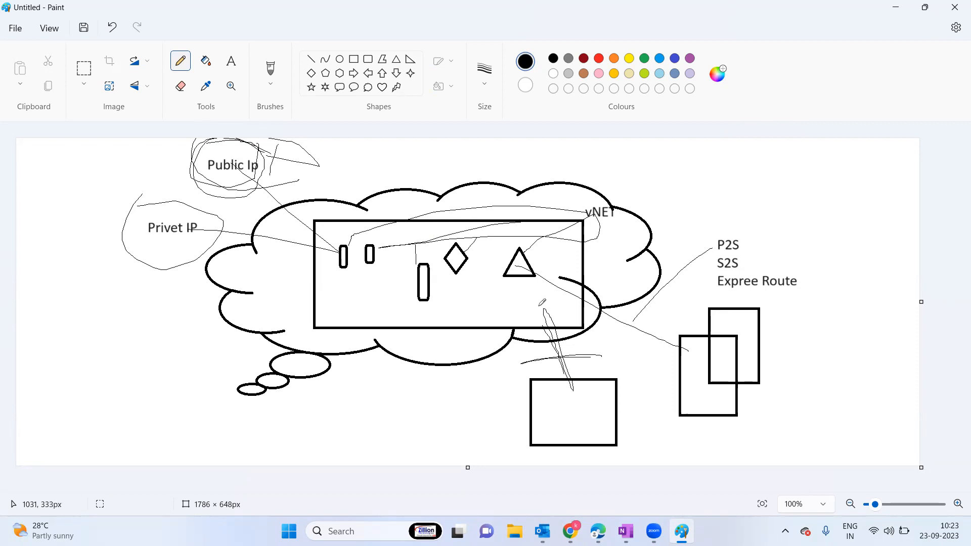
Sketch a pencil line from the leftmost small shape to outside the cloud's lower left, ending in a circled handwritten note
drag(344, 248, 142, 339)
mouse_move(85, 353)
mouse_down()
mouse_move(80, 360)
mouse_move(107, 342)
mouse_move(105, 356)
mouse_move(134, 333)
mouse_move(147, 342)
mouse_up()
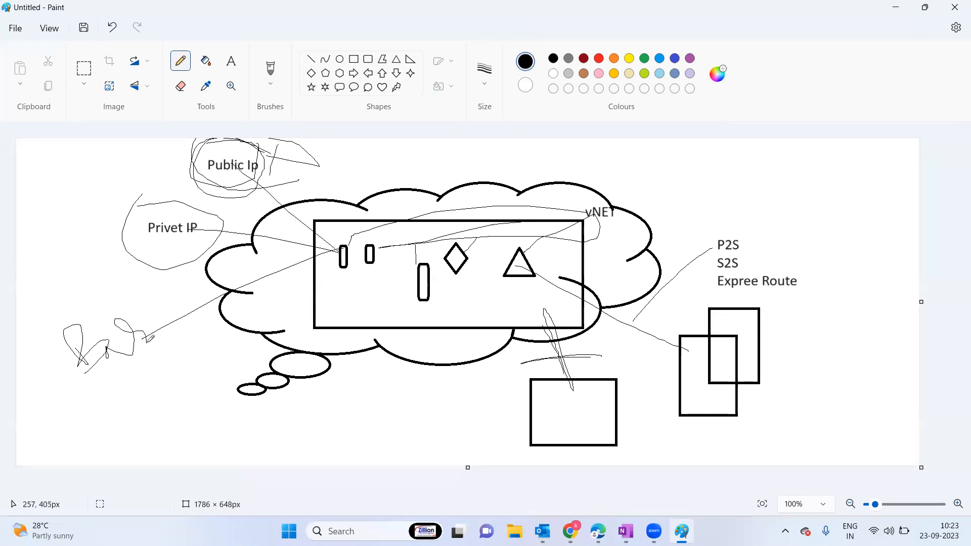
mouse_move(131, 305)
mouse_down()
mouse_move(88, 390)
mouse_move(116, 295)
mouse_up()
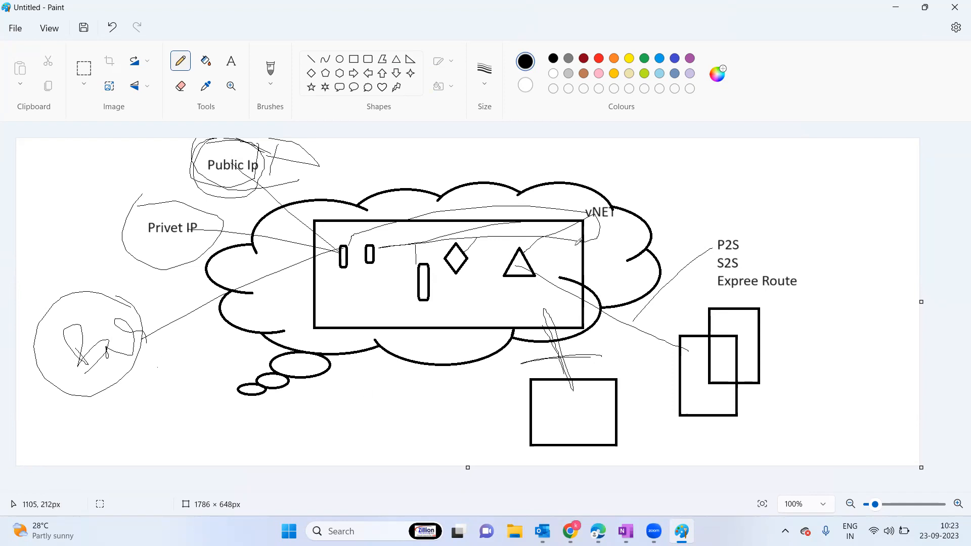
Circle the "vNET" label, add a small circled mark beside it, and connect that mark to the link above the lower rectangle
mouse_move(589, 189)
mouse_down()
mouse_move(570, 200)
mouse_move(624, 236)
mouse_move(636, 212)
mouse_move(601, 174)
mouse_move(576, 196)
mouse_up()
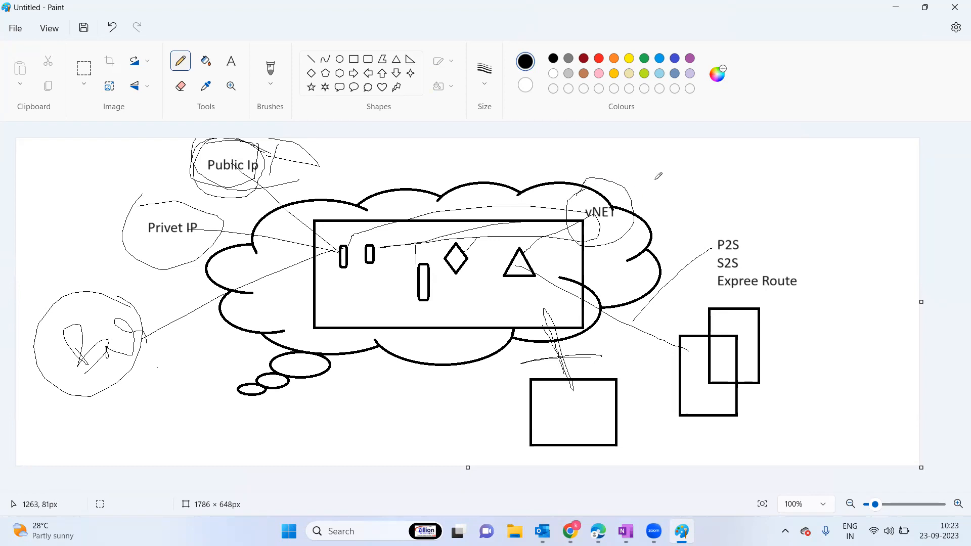
drag(656, 179, 659, 197)
mouse_move(689, 202)
mouse_down()
mouse_move(616, 198)
mouse_move(673, 213)
mouse_move(569, 374)
mouse_move(558, 331)
mouse_move(585, 405)
mouse_move(567, 354)
mouse_move(564, 369)
mouse_up()
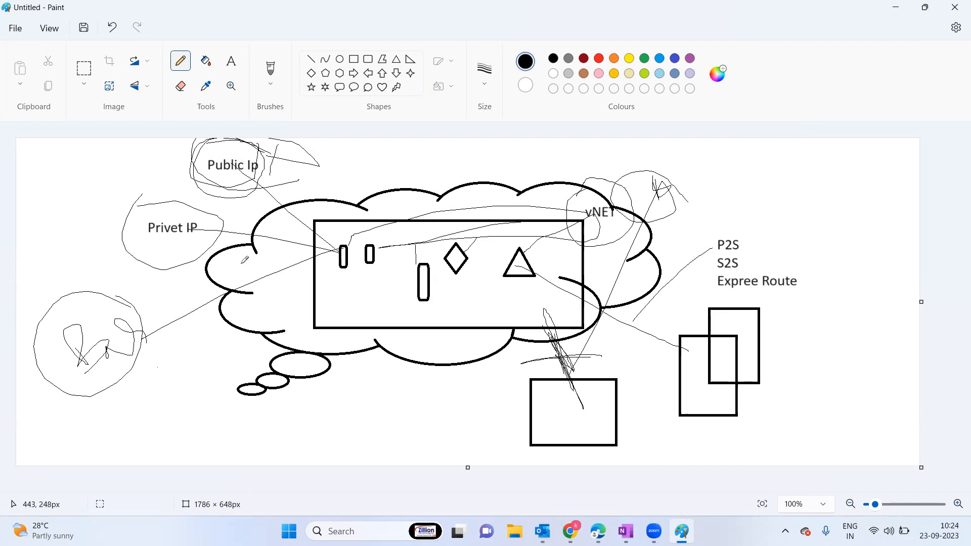
Sketch a line from the re-circled "Privet IP" label toward the lower rectangle, and scribble strokes between the cloud's right edge and the overlapping rectangles
mouse_move(198, 230)
mouse_down()
mouse_move(406, 257)
mouse_move(534, 368)
mouse_up()
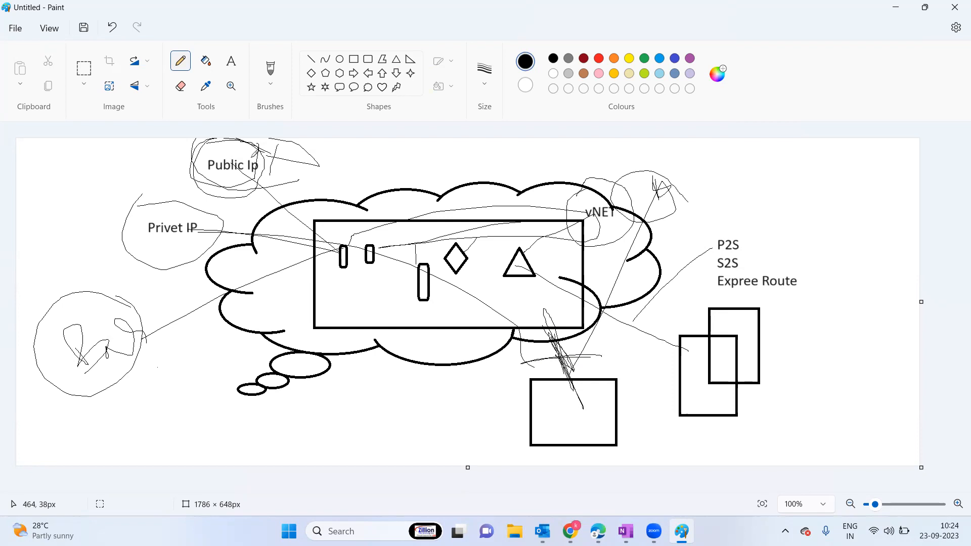
mouse_move(166, 218)
mouse_down()
mouse_move(179, 253)
mouse_move(160, 224)
mouse_up()
drag(657, 283, 710, 331)
drag(636, 263, 685, 325)
drag(657, 291, 669, 294)
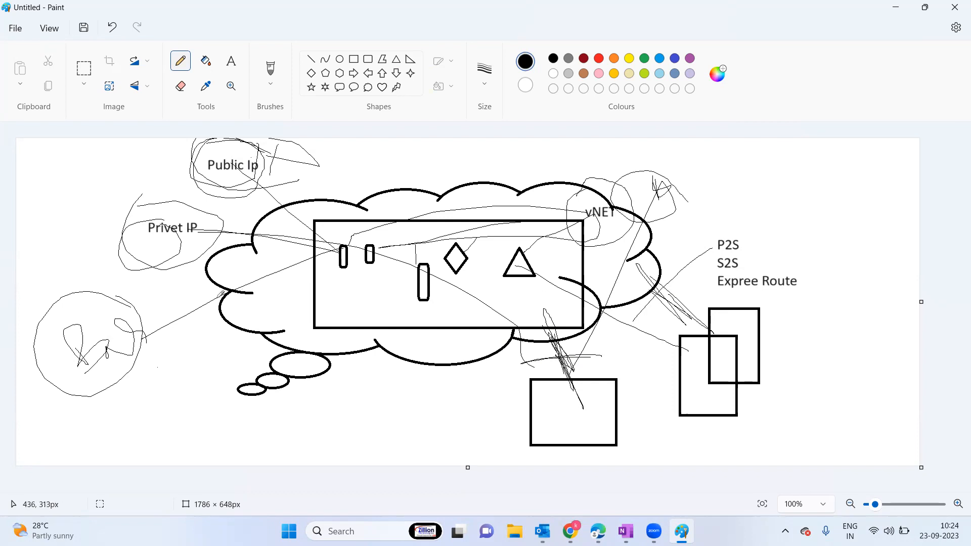
Circle the handwritten note again, and ring the leftmost small shape with a pencil line running to the rectangle below the cloud
mouse_move(90, 291)
mouse_down()
mouse_move(125, 328)
mouse_move(94, 311)
mouse_up()
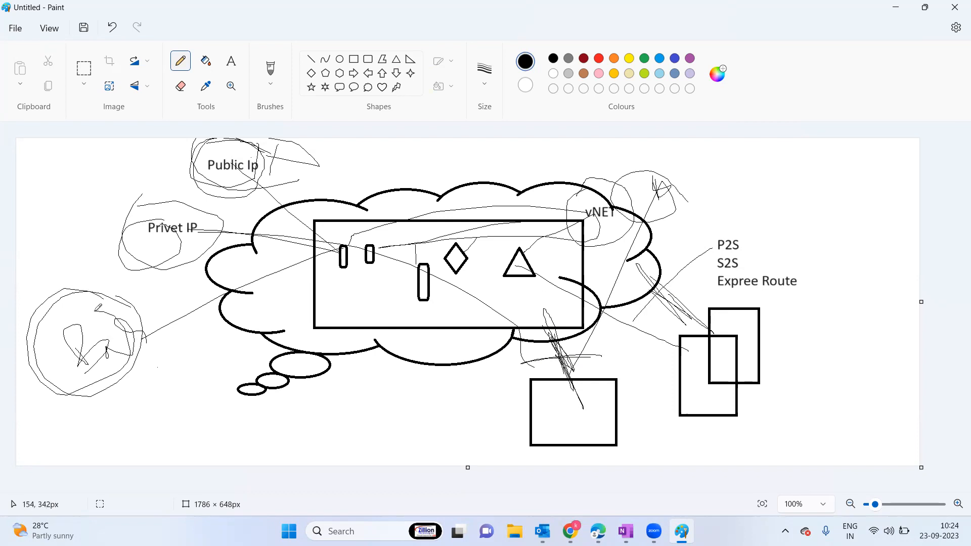
mouse_move(332, 246)
mouse_down()
mouse_move(350, 240)
mouse_move(568, 379)
mouse_up()
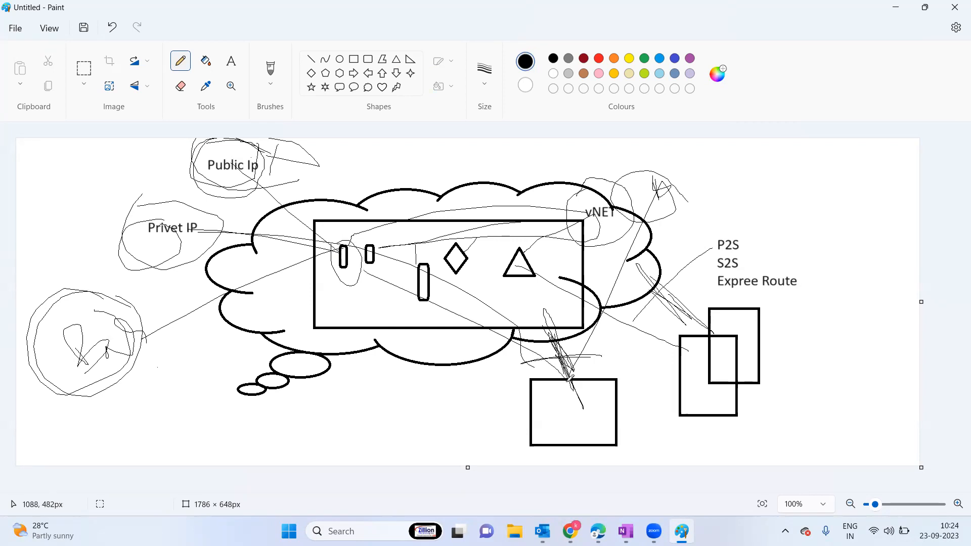
Switch to the Azure portal and enable Azure Bastion for the virtual network with the new public IP address vNET_cloudPhix_US-bastion-publicIpAddress
key(alt+Tab)
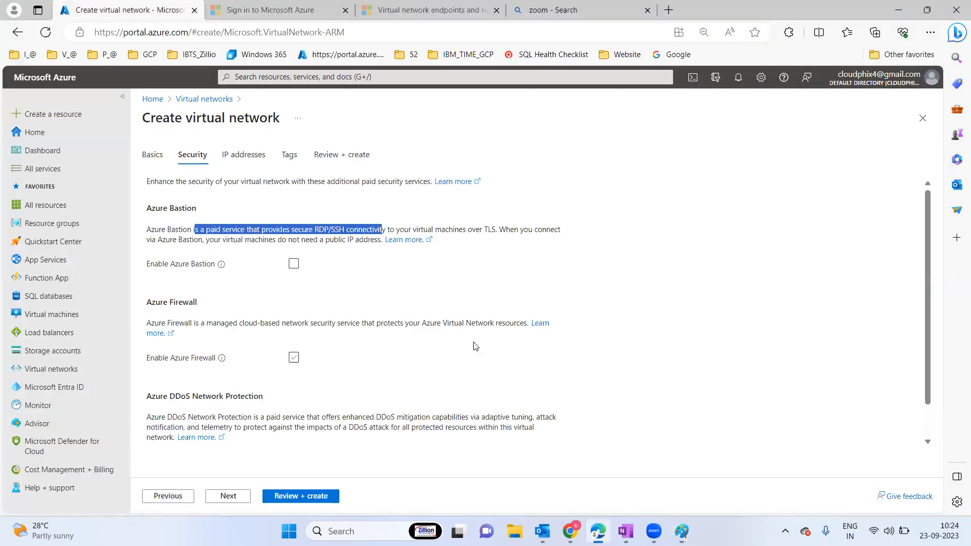
click(420, 279)
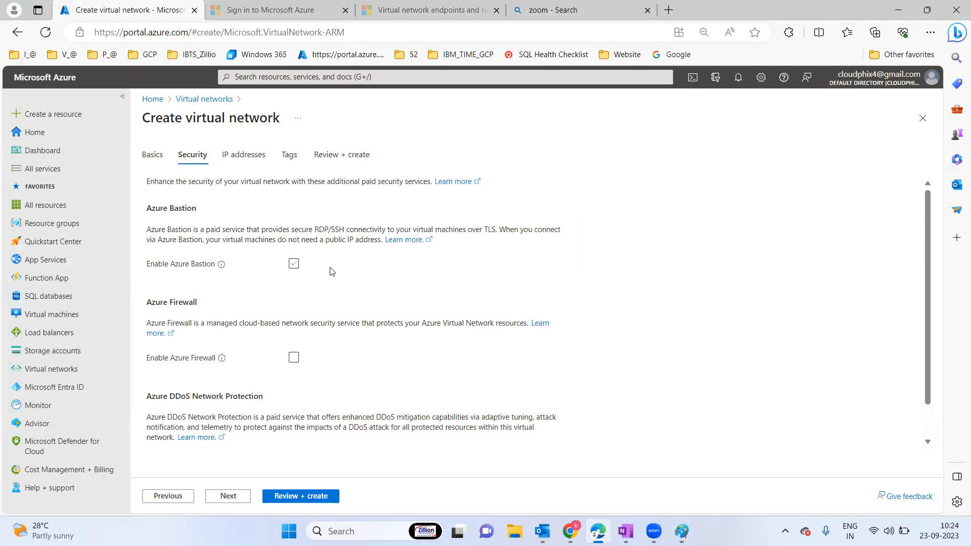
click(293, 264)
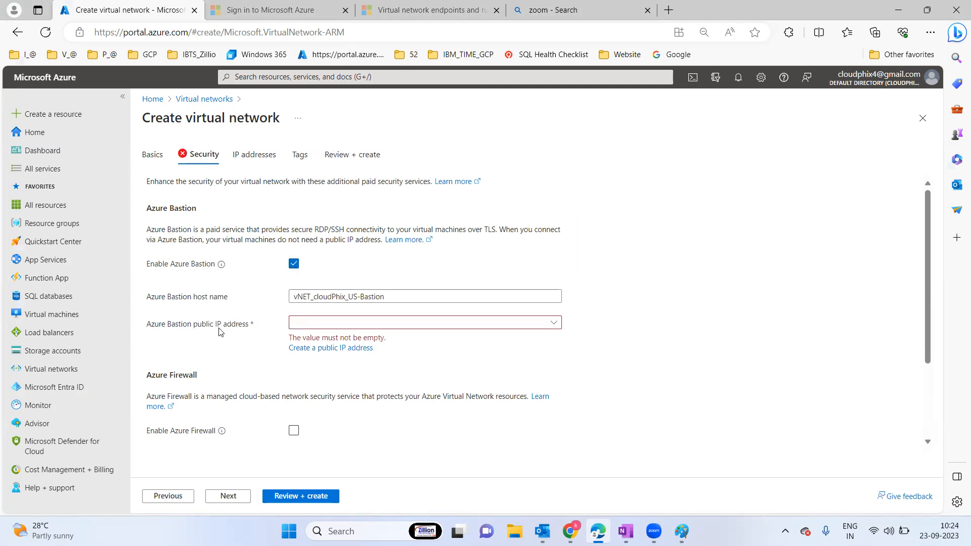
click(556, 324)
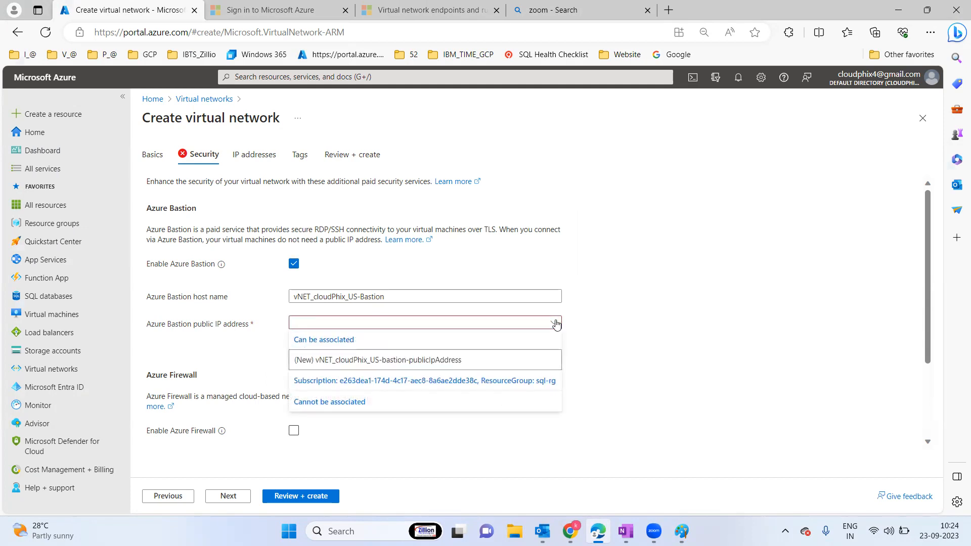
click(368, 361)
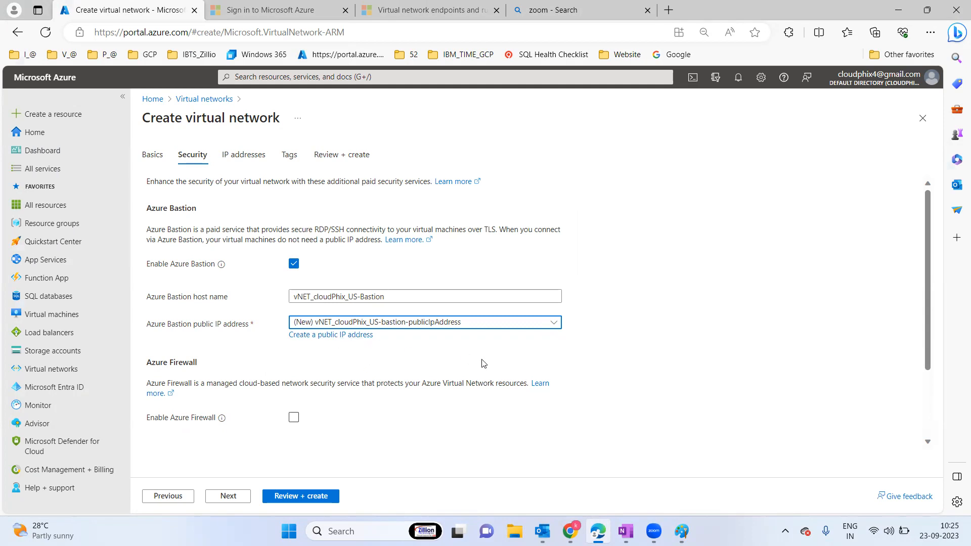
Leave Azure Firewall disabled and continue from the security settings to the virtual network's IP addresses settings
drag(935, 230, 758, 327)
click(759, 327)
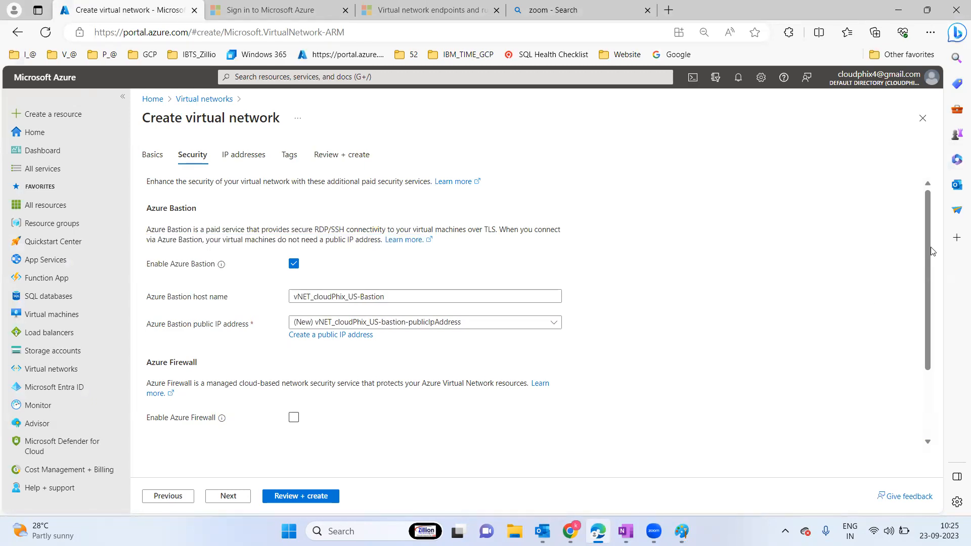
drag(930, 242, 906, 183)
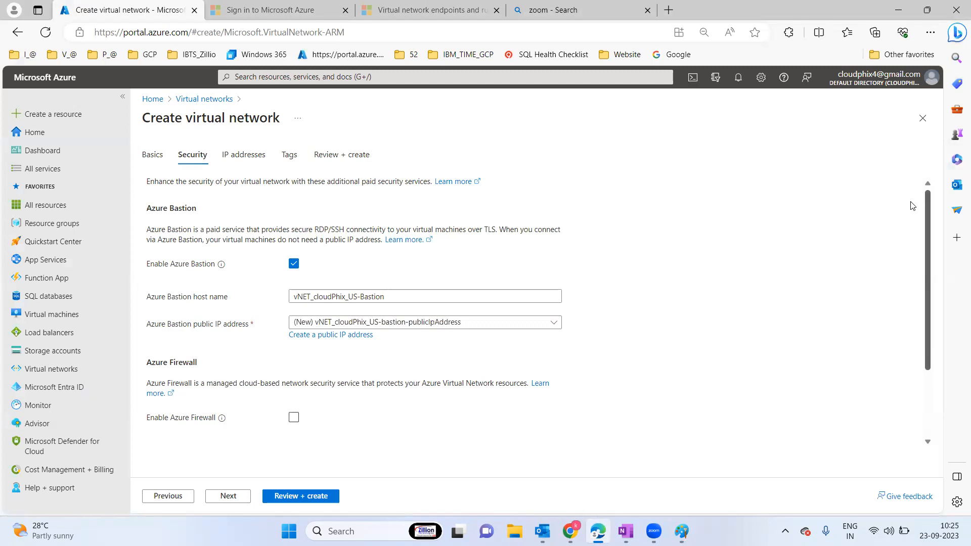
click(233, 497)
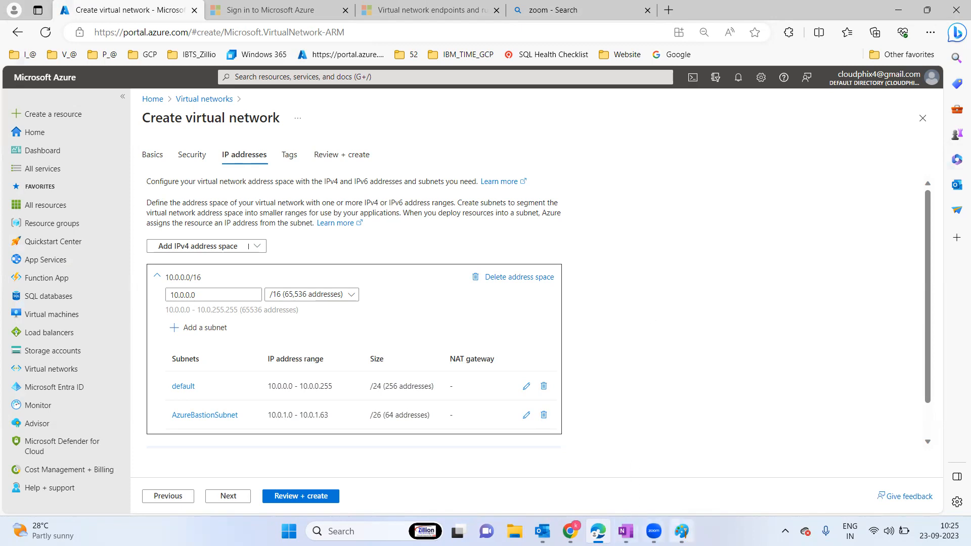
Review the agenda page in OneNote and the network diagram in Paint, and return to the Azure portal
click(625, 531)
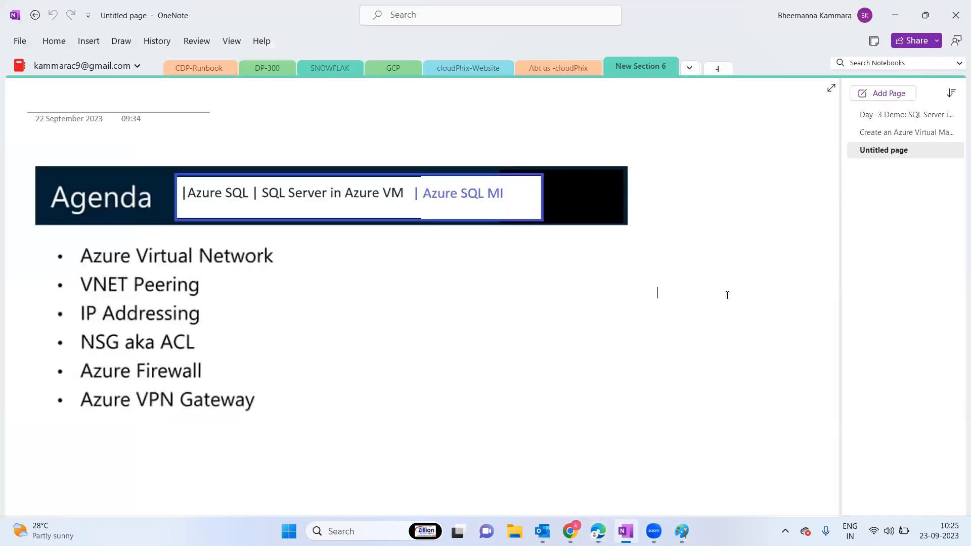
click(681, 531)
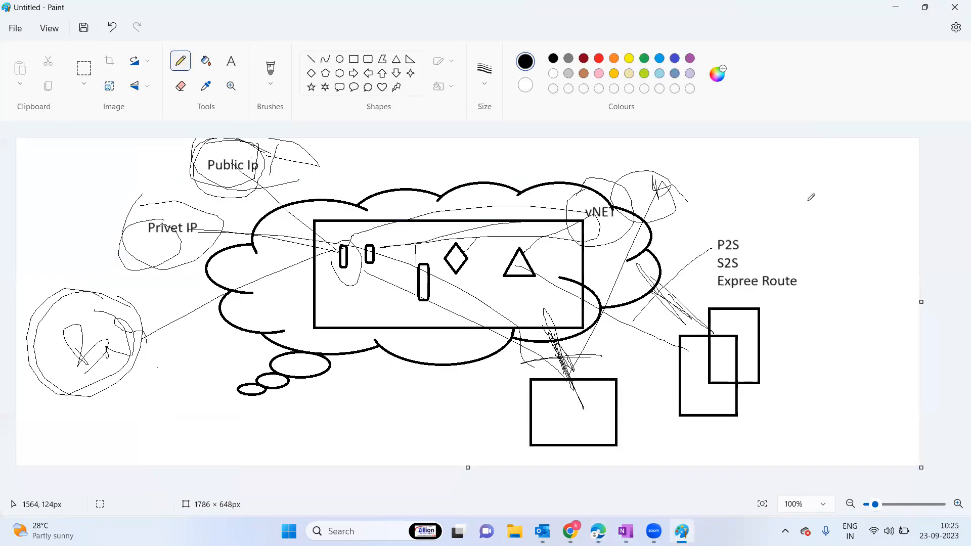
key(alt+Tab)
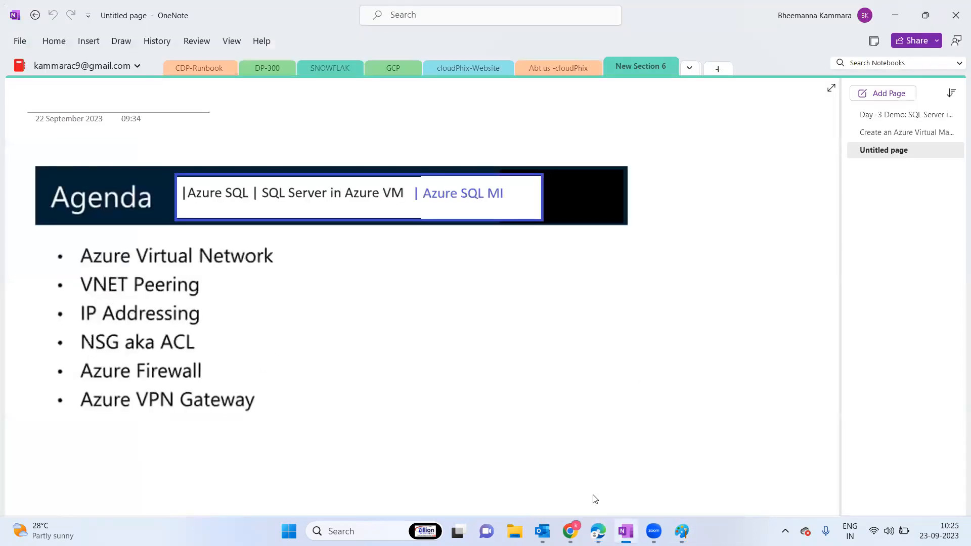
click(598, 531)
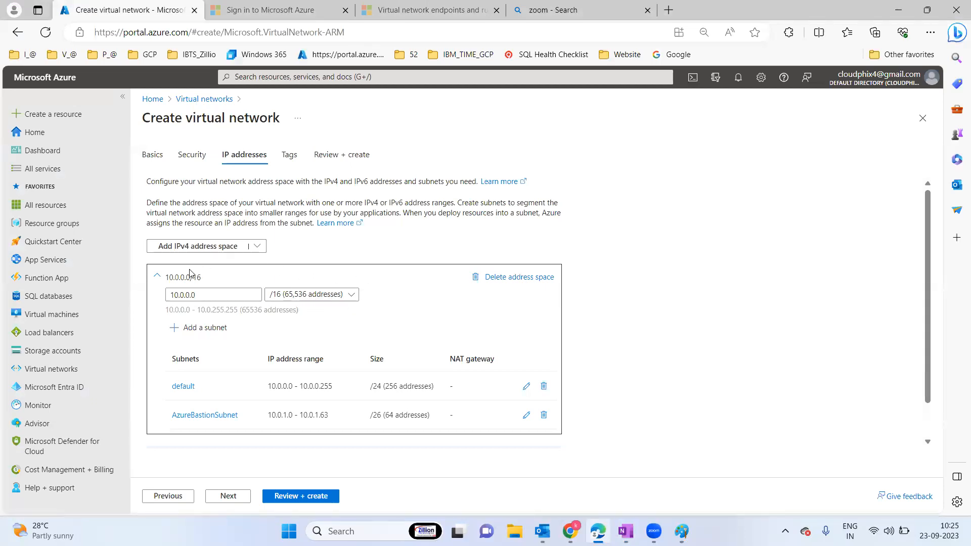
Set the starting address of the virtual network's IPv4 address space to 192.16.0.0
double_click(192, 295)
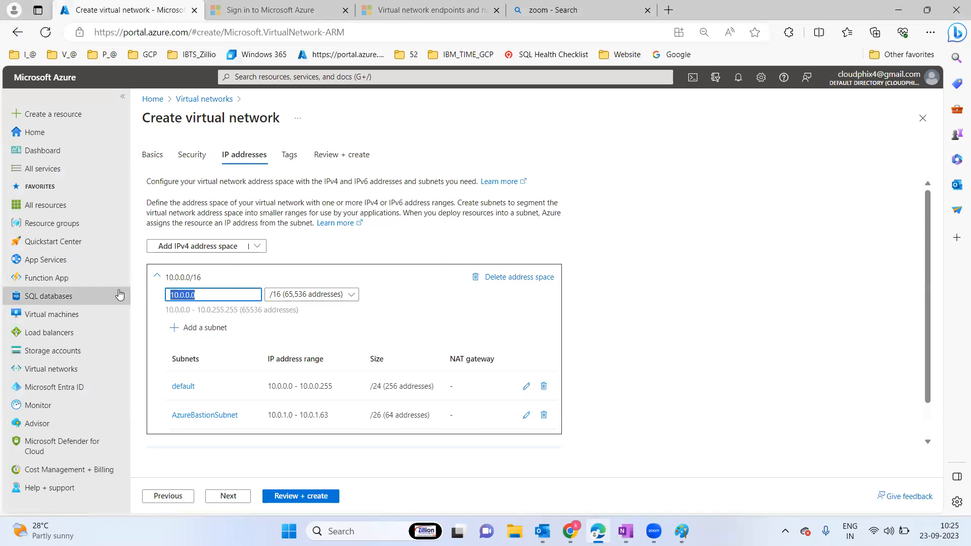
mouse_move(119, 295)
text(9)
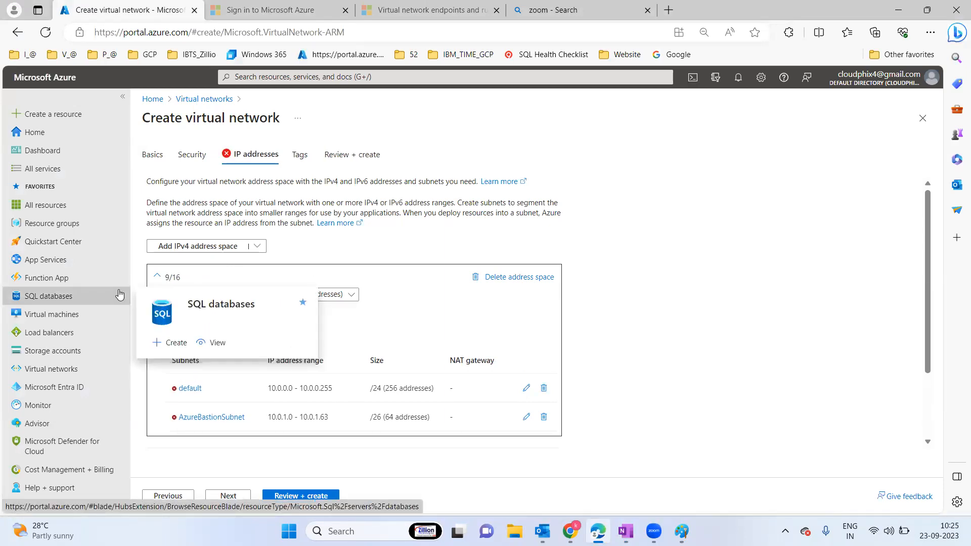
key(BackSpace)
text(1)
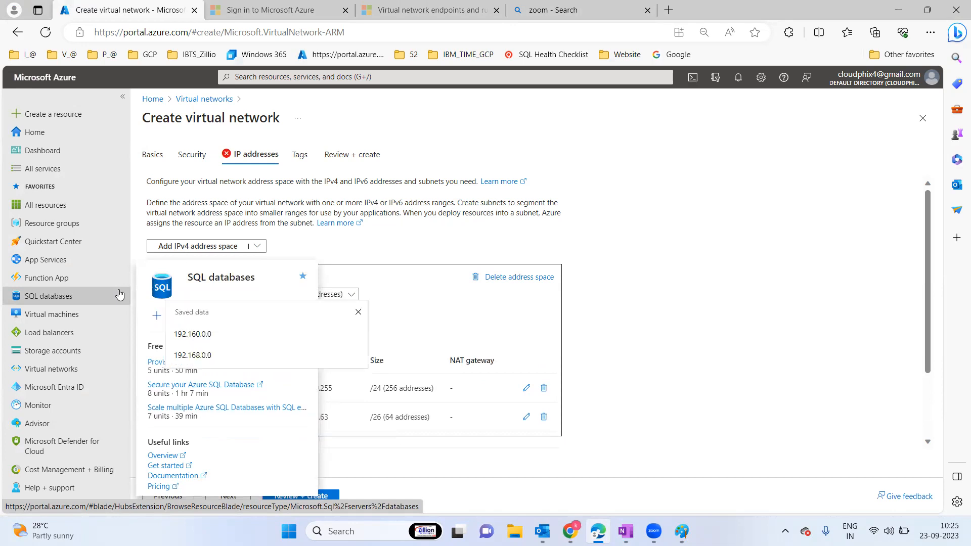
text(0.0)
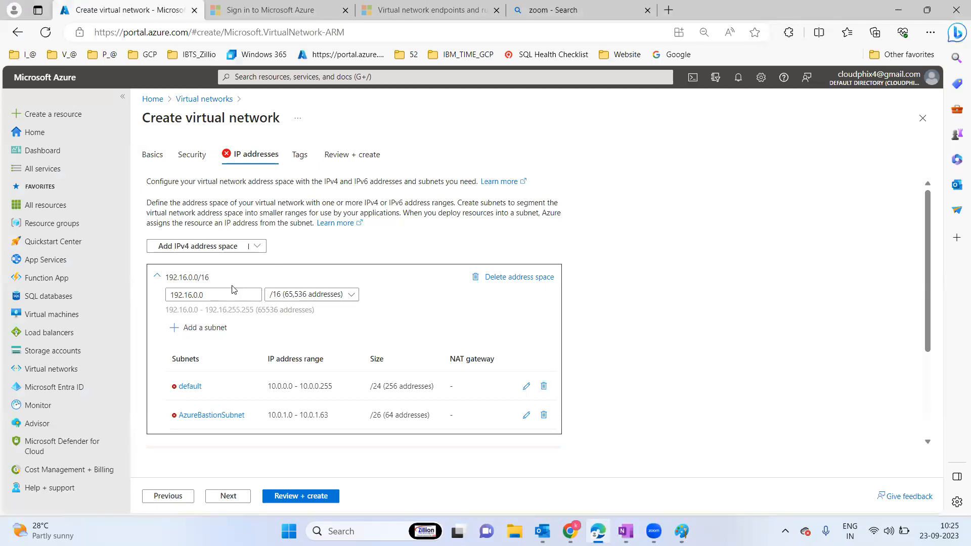
Replace the starting address of the virtual network's IPv4 address space with 192.168.0.0
click(233, 290)
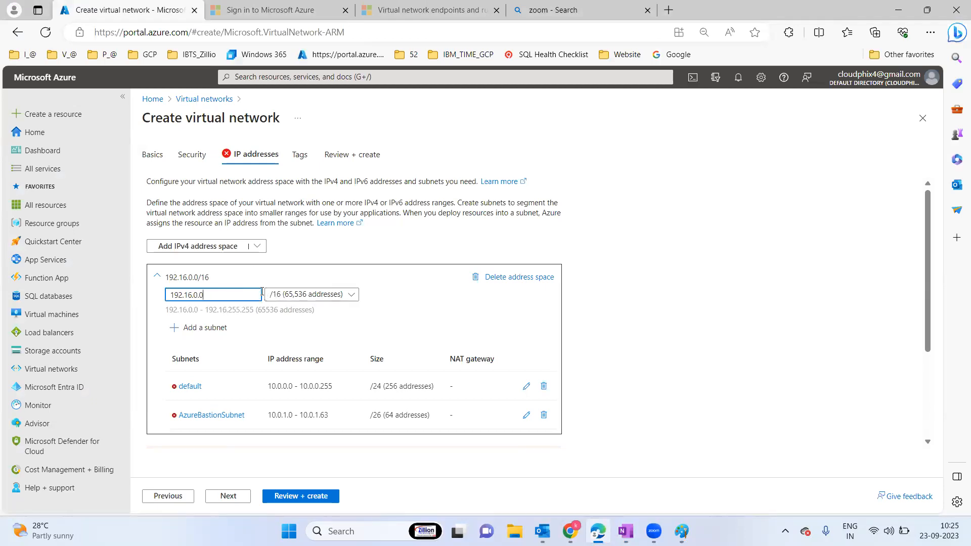
key(BackSpace)
key(BackSpace)
key(BackSpace)
key(BackSpace)
key(BackSpace)
key(BackSpace)
key(BackSpace)
key(BackSpace)
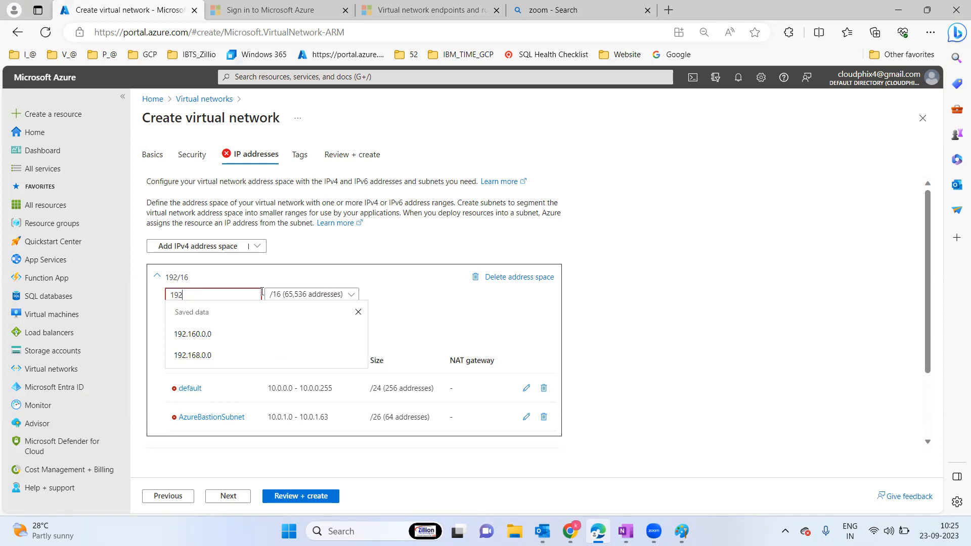
key(BackSpace)
key(BackSpace)
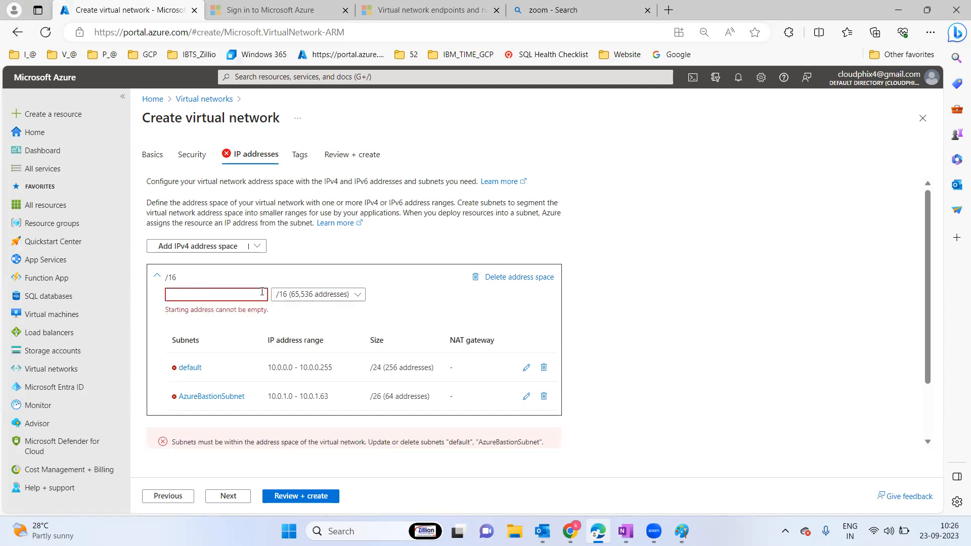
text(192.168)
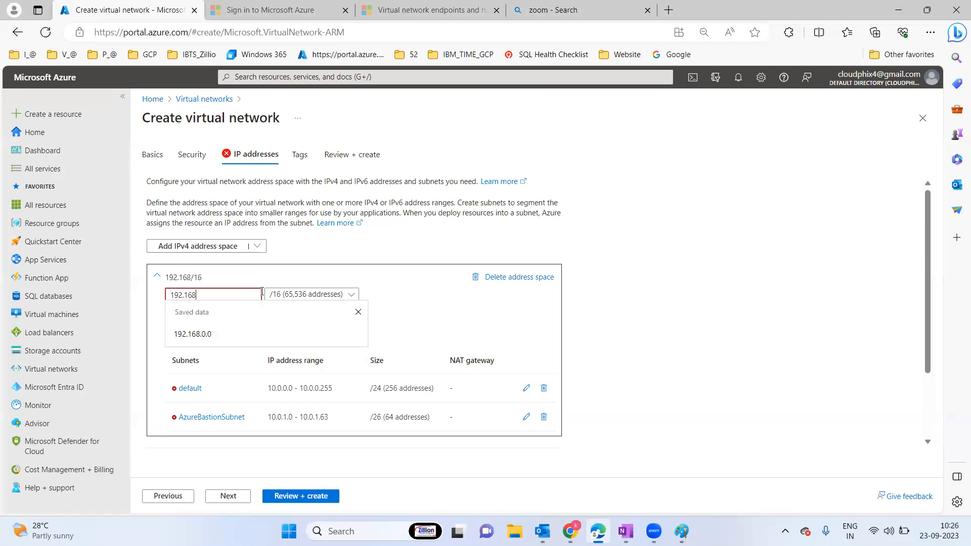
text(.)
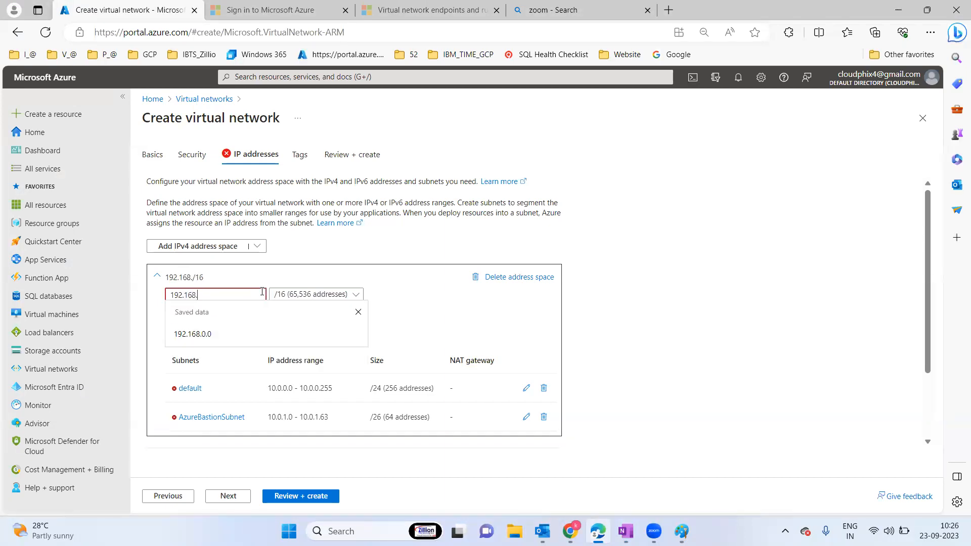
text(0.0)
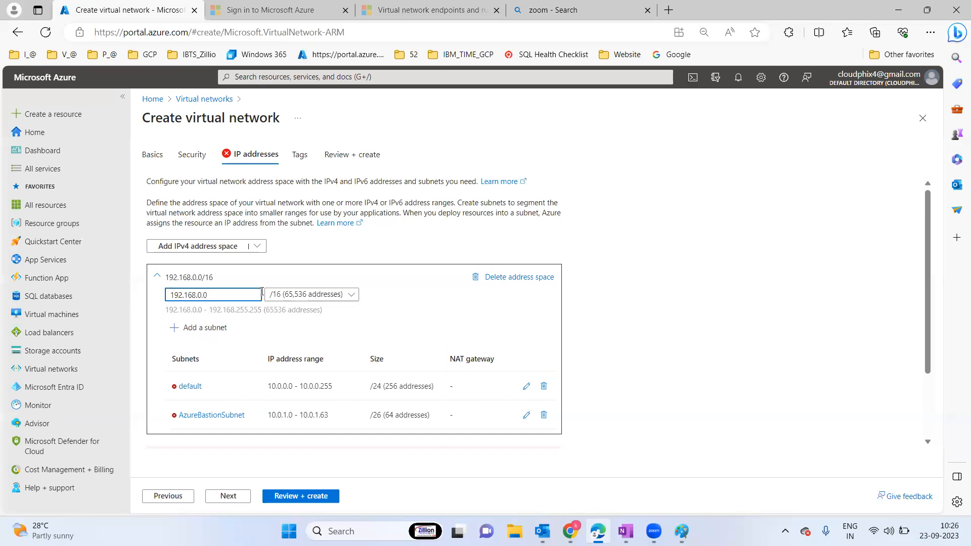
click(453, 288)
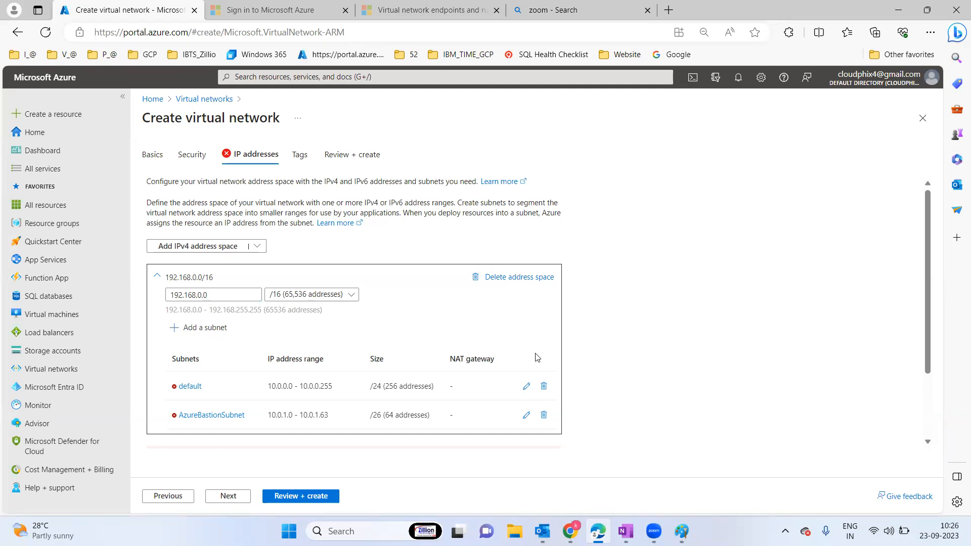
Delete the AzureBastionSubnet and default subnets, and disable Azure Bastion before returning to the IP addresses settings
click(544, 415)
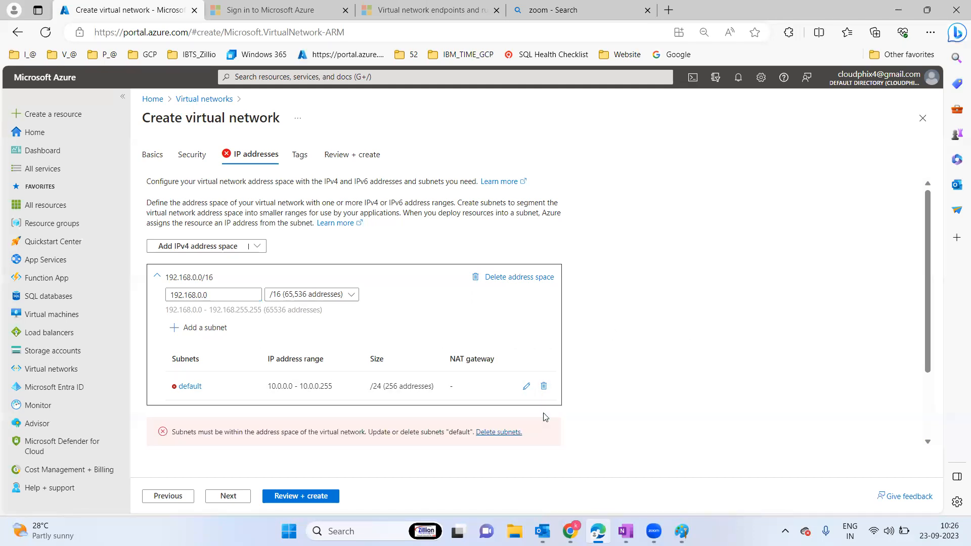
click(543, 386)
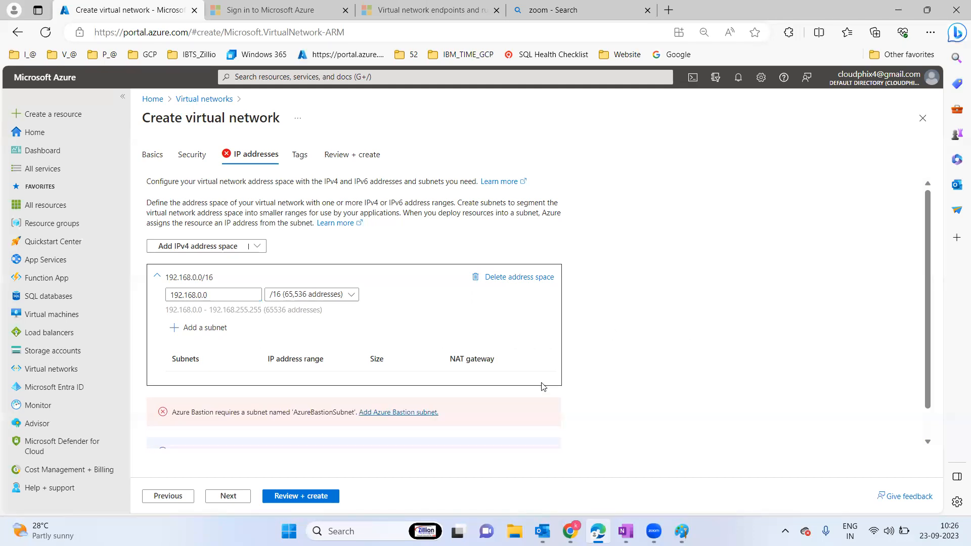
click(192, 154)
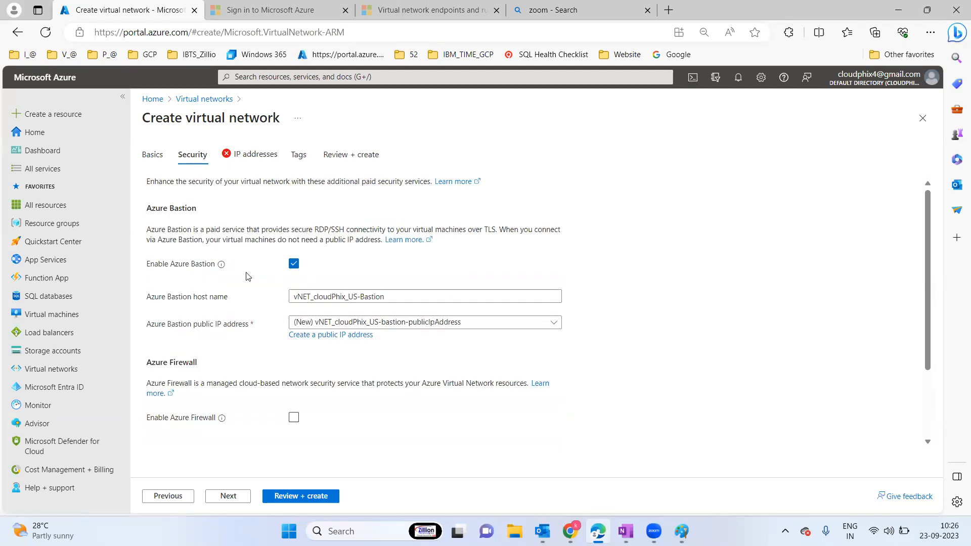
click(293, 265)
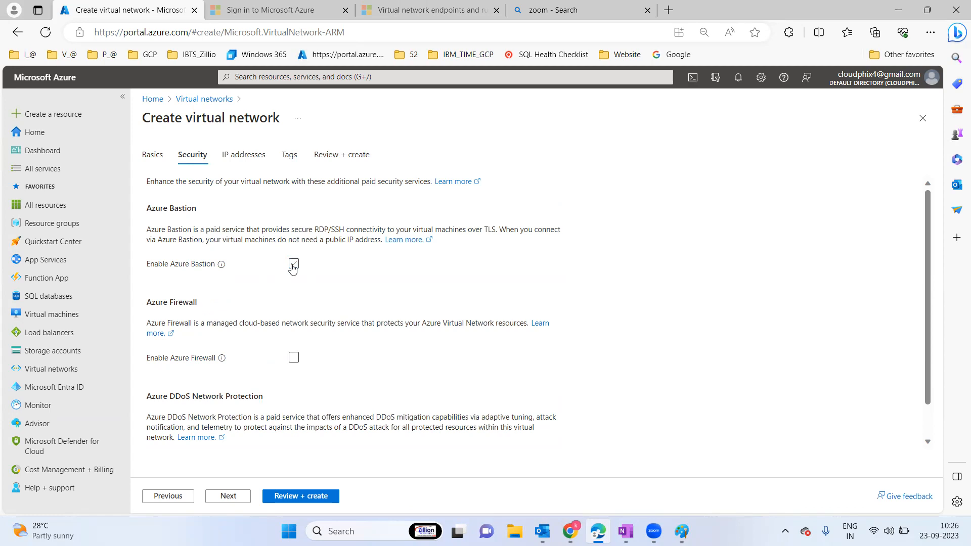
click(240, 157)
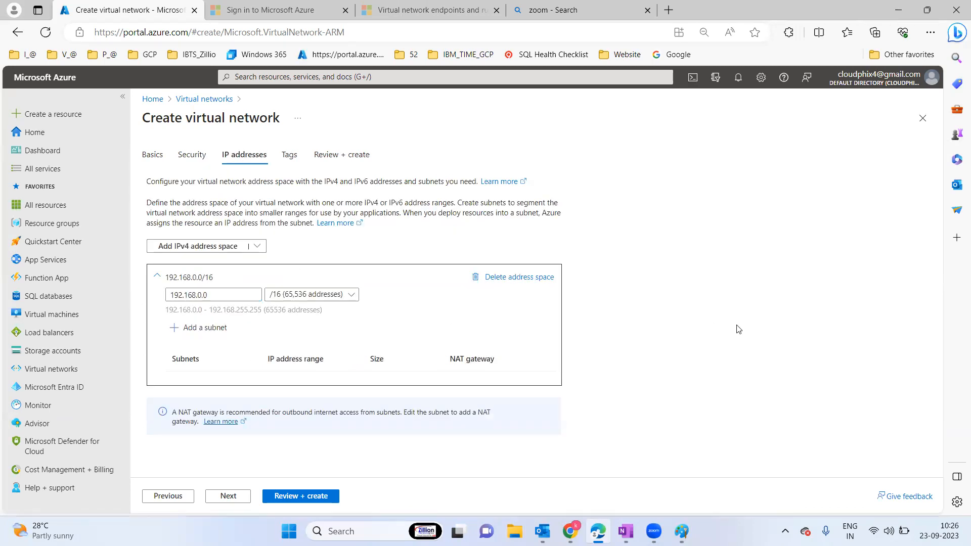
drag(233, 297, 150, 299)
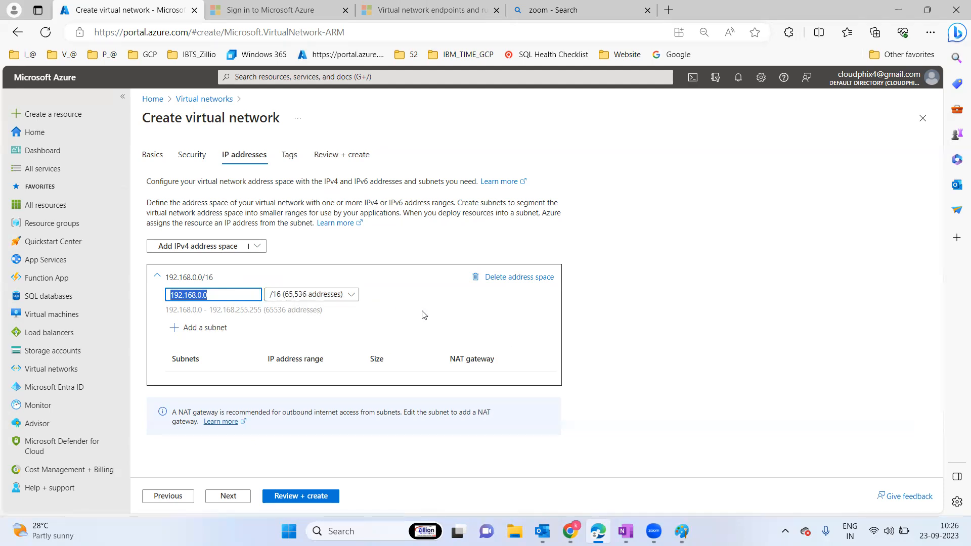
click(642, 316)
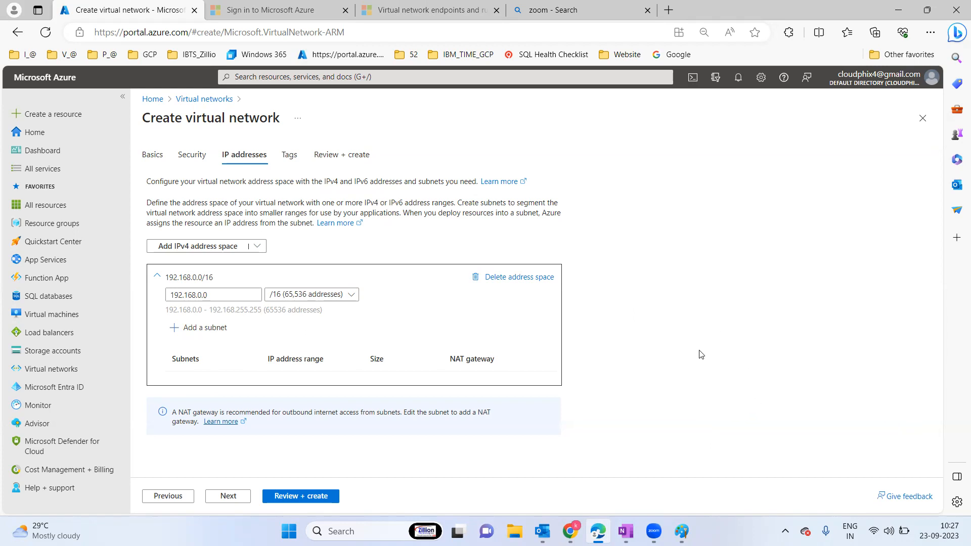
drag(724, 291, 669, 245)
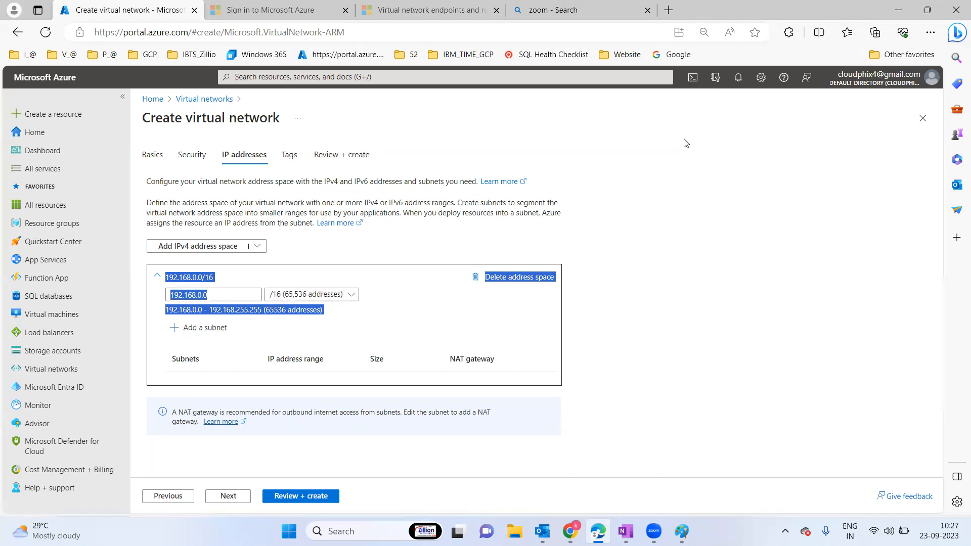
click(691, 202)
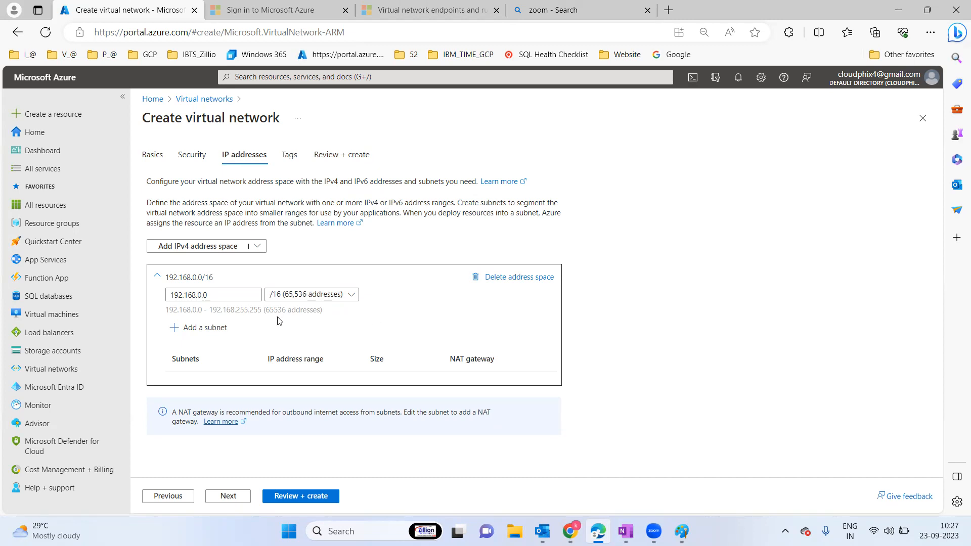
Start a new subnet in the 192.168.0.0/16 address space and name it sql-sub-1
click(202, 330)
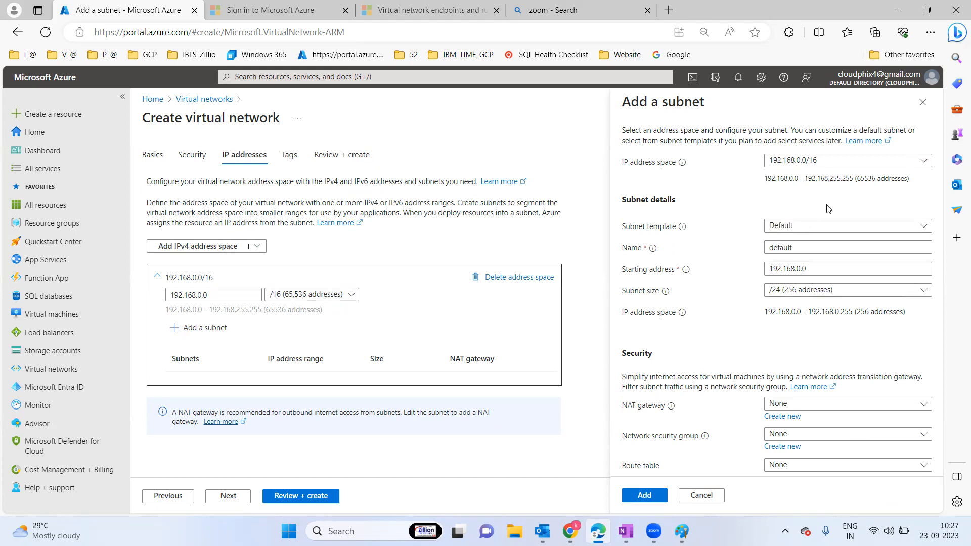
drag(804, 244, 735, 247)
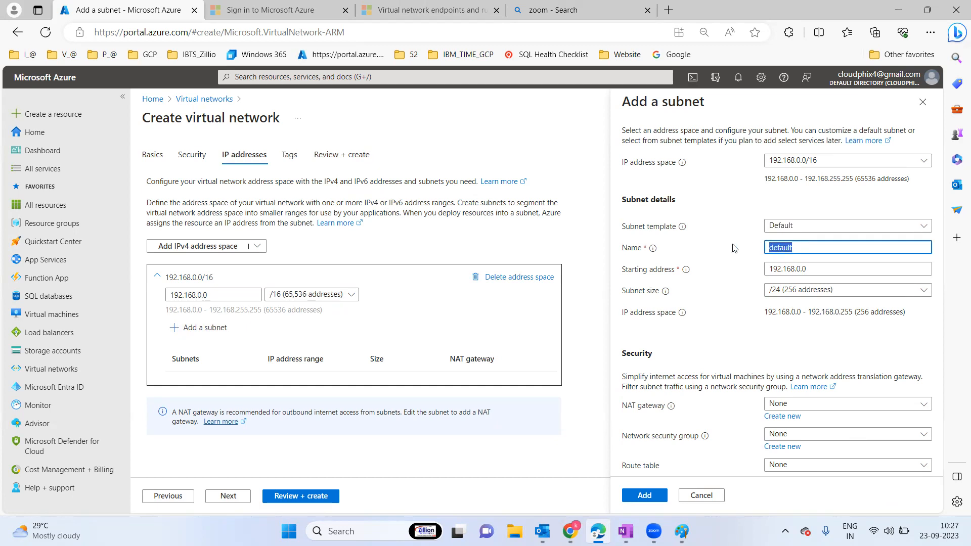
text(sub-)
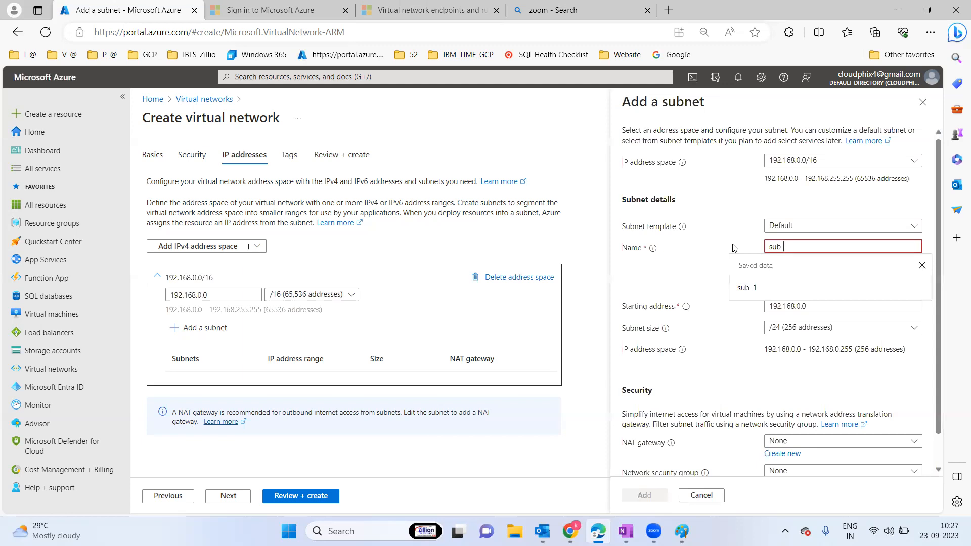
key(BackSpace)
key(BackSpace)
key(BackSpace)
key(BackSpace)
text(sq)
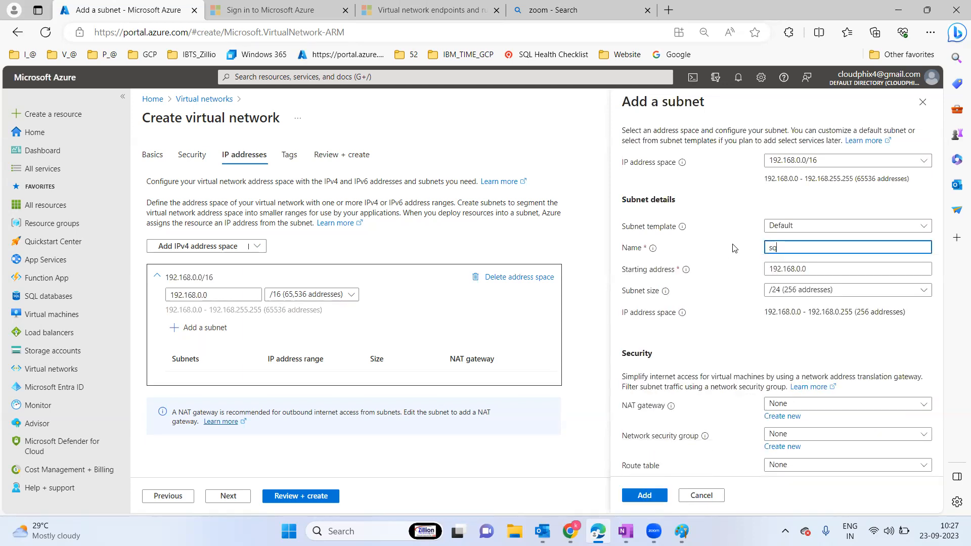
text(l-sub-1)
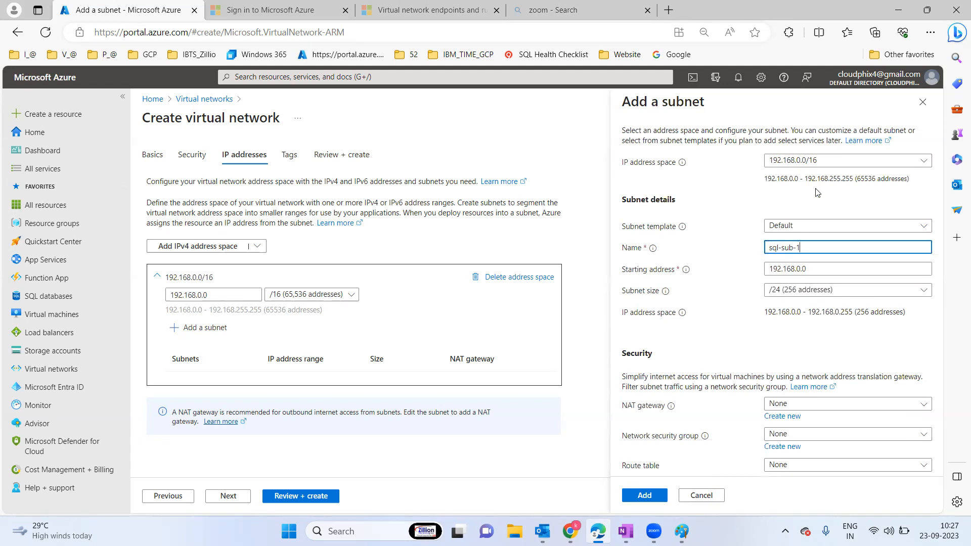
Set the subnet size to /23 (512 addresses), keep the NAT gateway at None, and add the subnet to the virtual network
click(781, 293)
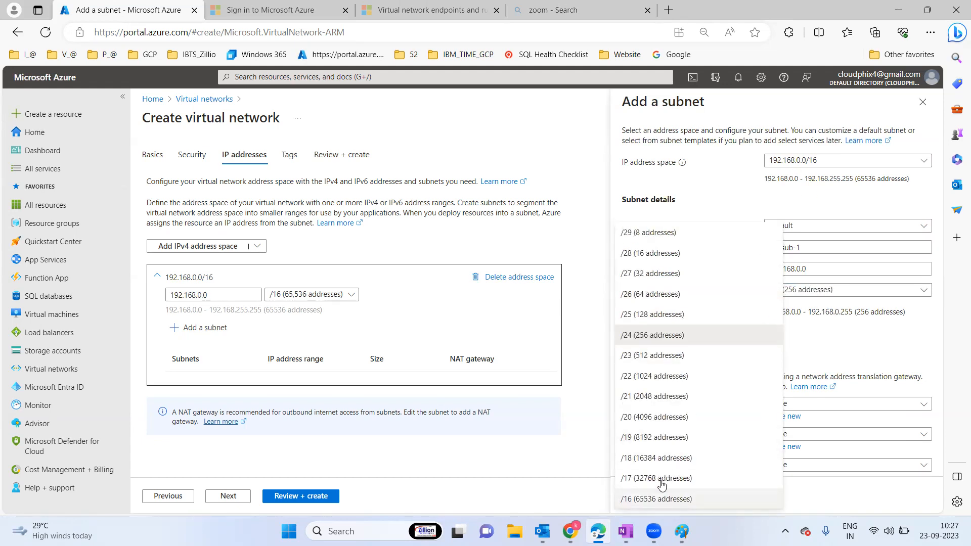
click(651, 355)
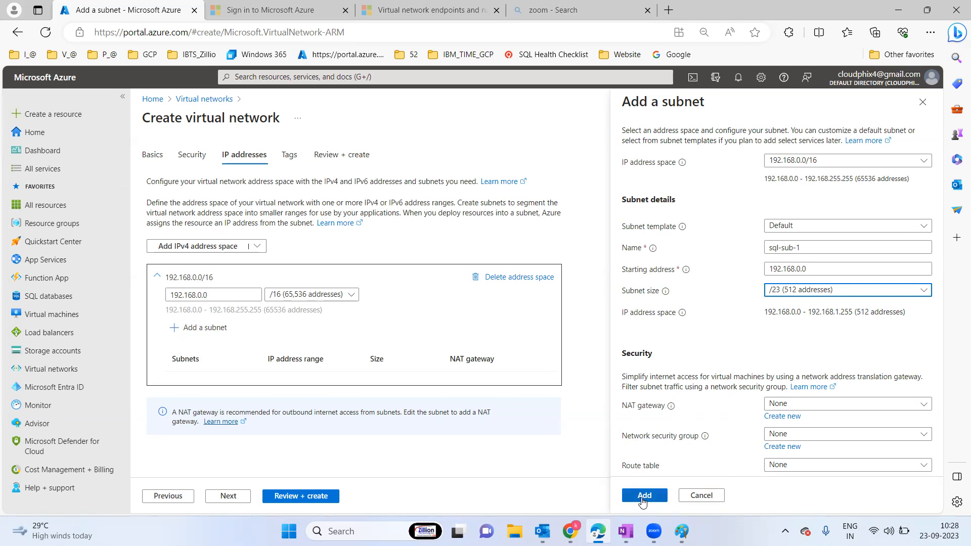
mouse_move(671, 408)
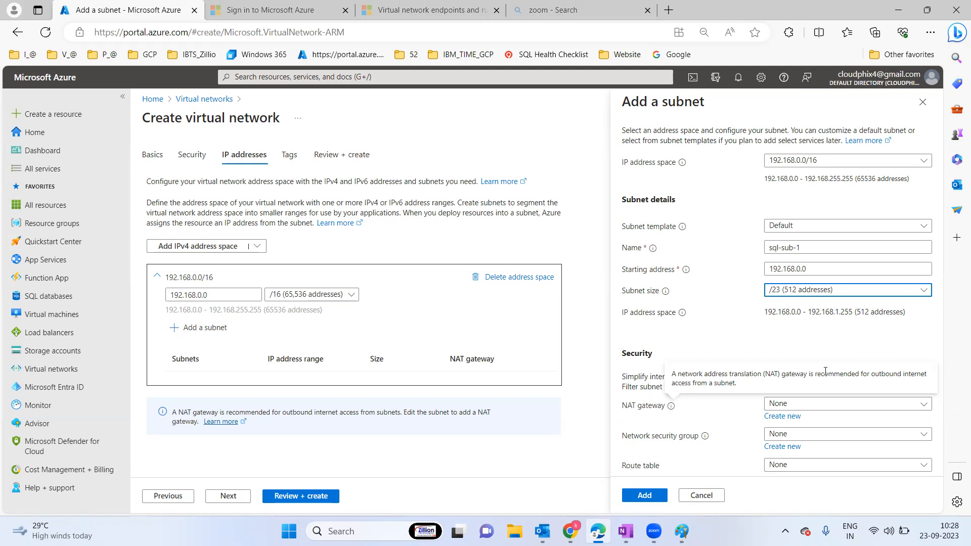
click(803, 405)
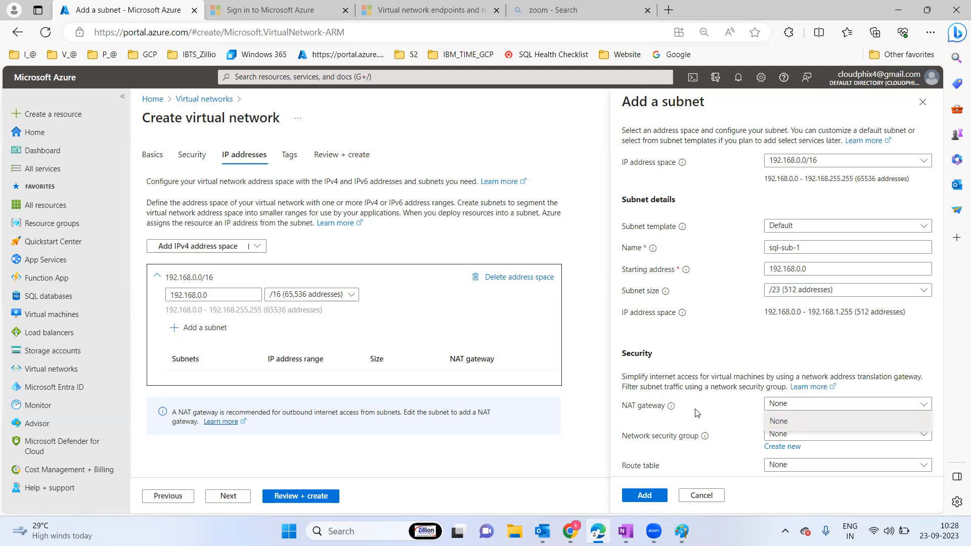
click(706, 439)
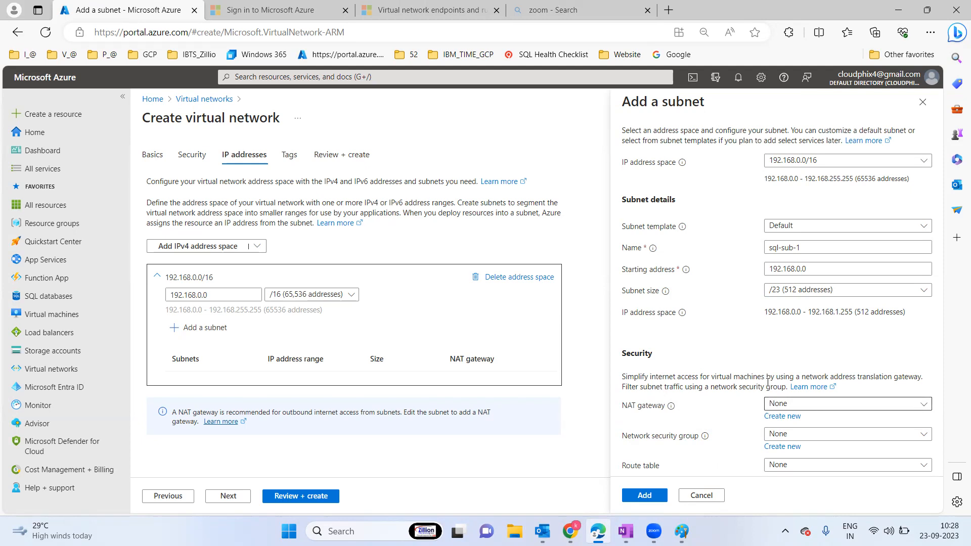
click(645, 495)
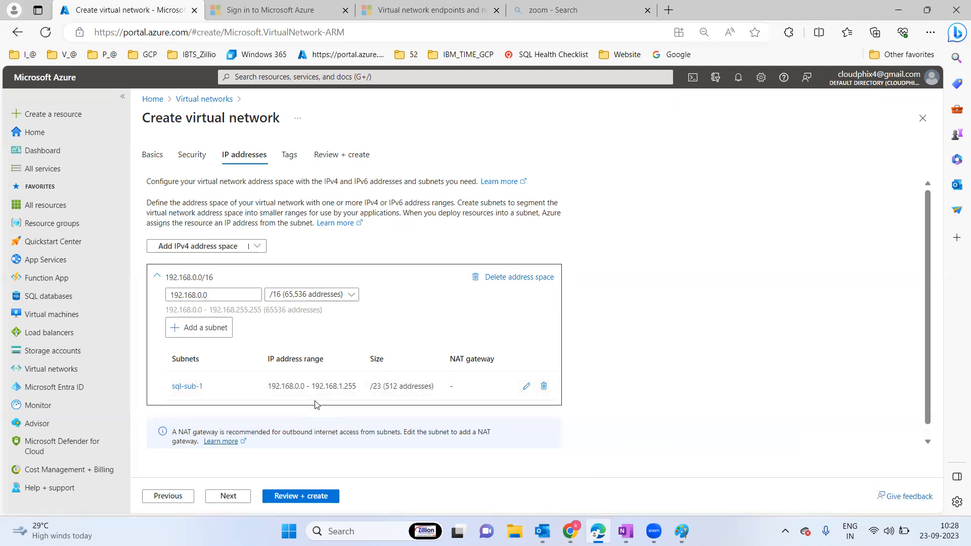
Add a second subnet named app-sub-2 to the 192.168.0.0/16 address space, keeping the default 192.168.2.0 /24 range
click(218, 331)
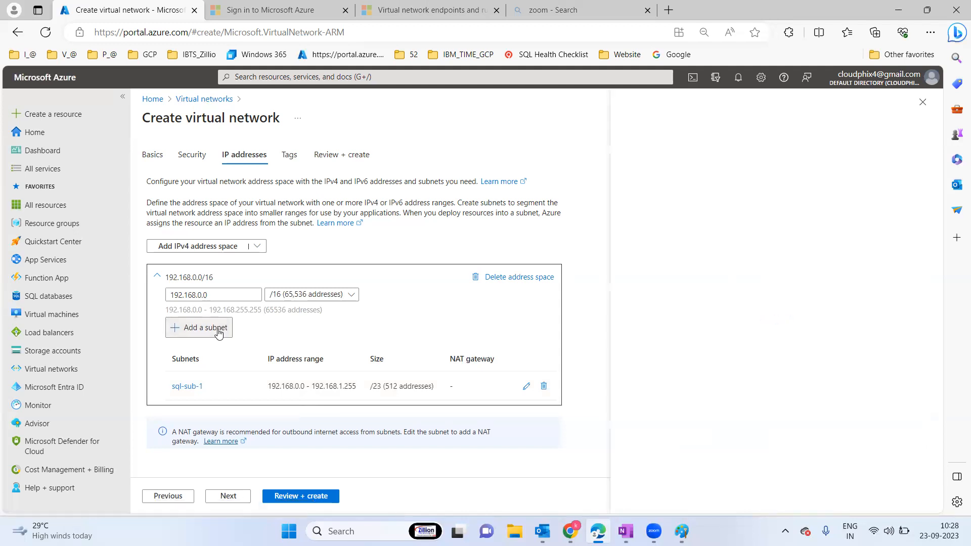
double_click(803, 249)
text(app-sub-)
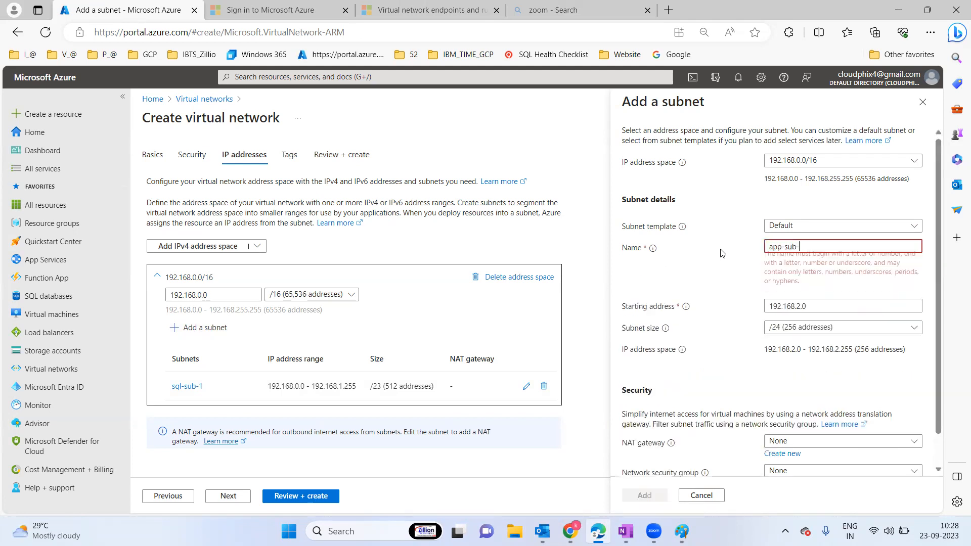
text(2)
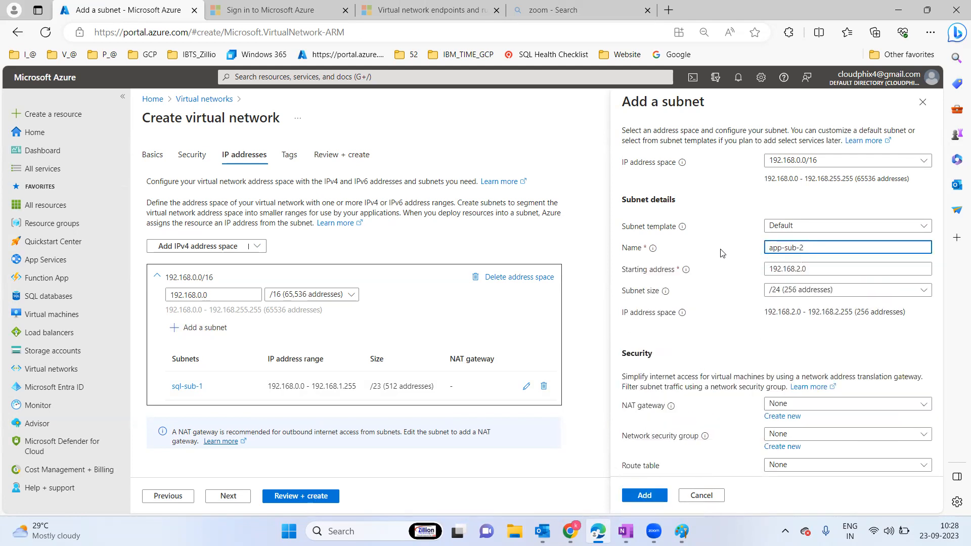
click(647, 495)
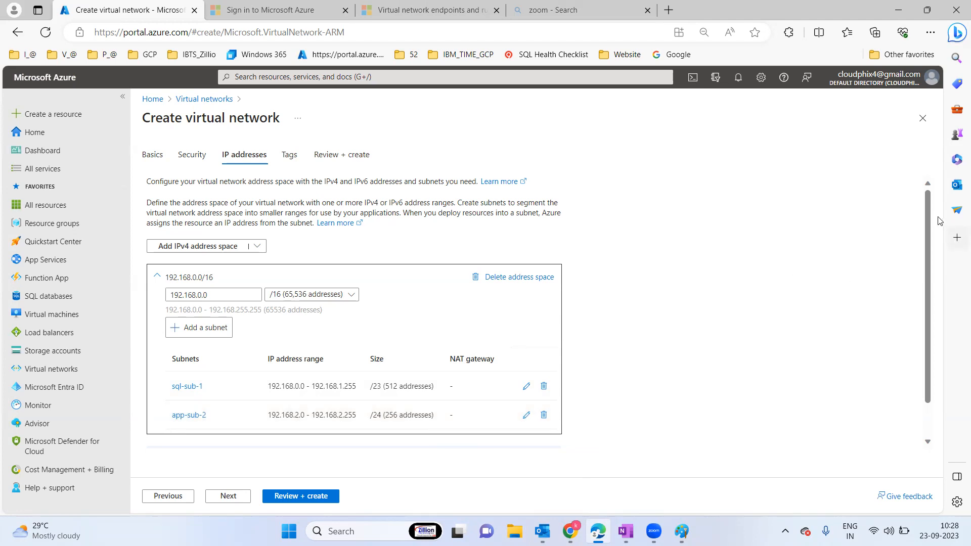
Leave the tags empty, review the virtual network's configuration, and create vNET_cloudPhix_US
scroll(928, 217, down, 2)
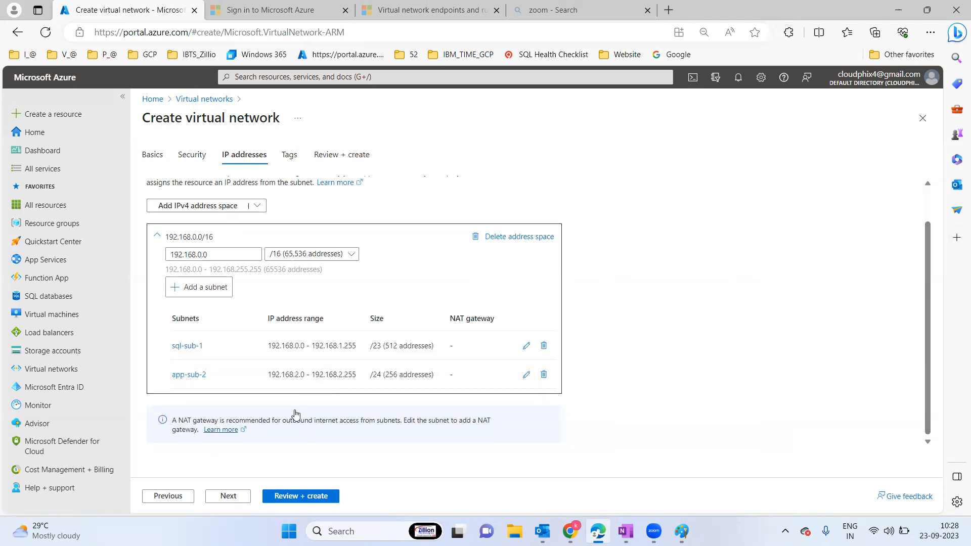
click(231, 497)
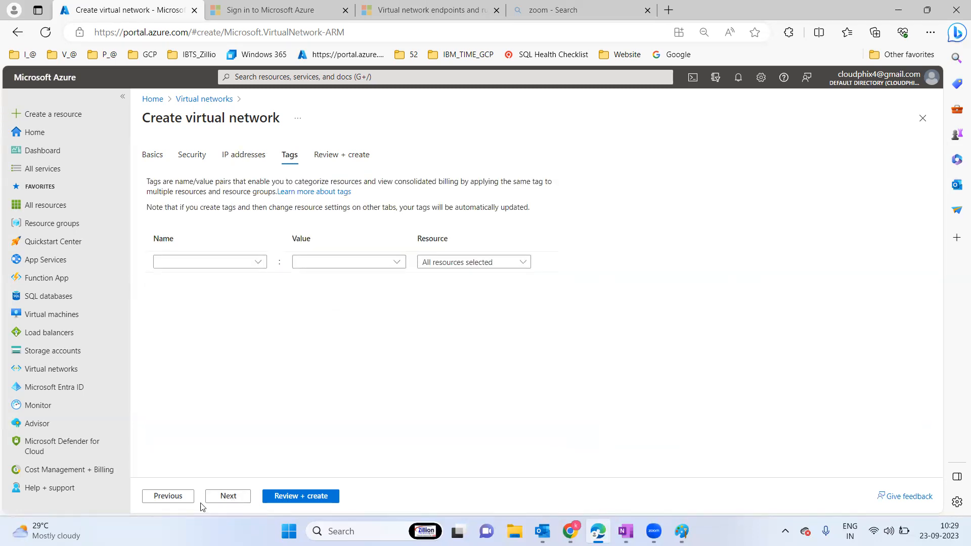
click(233, 501)
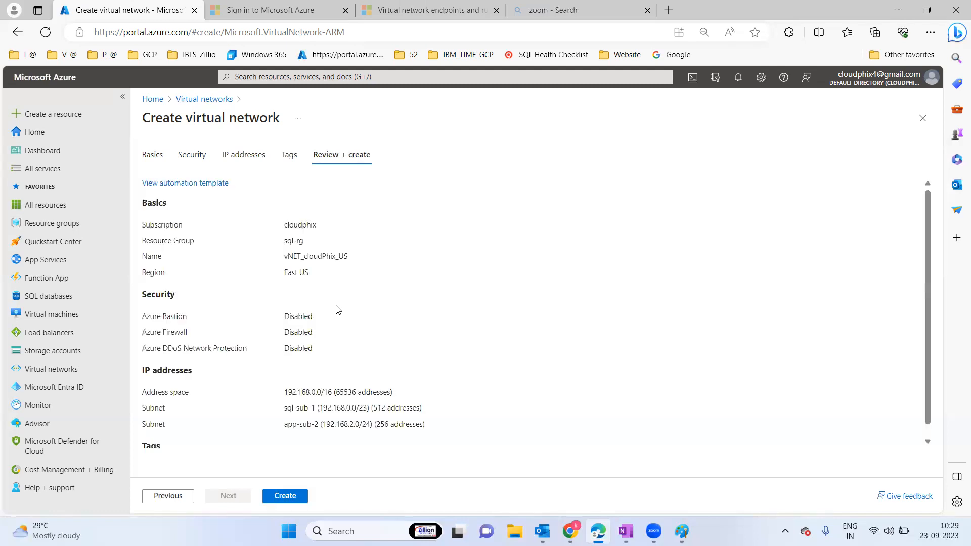
click(286, 496)
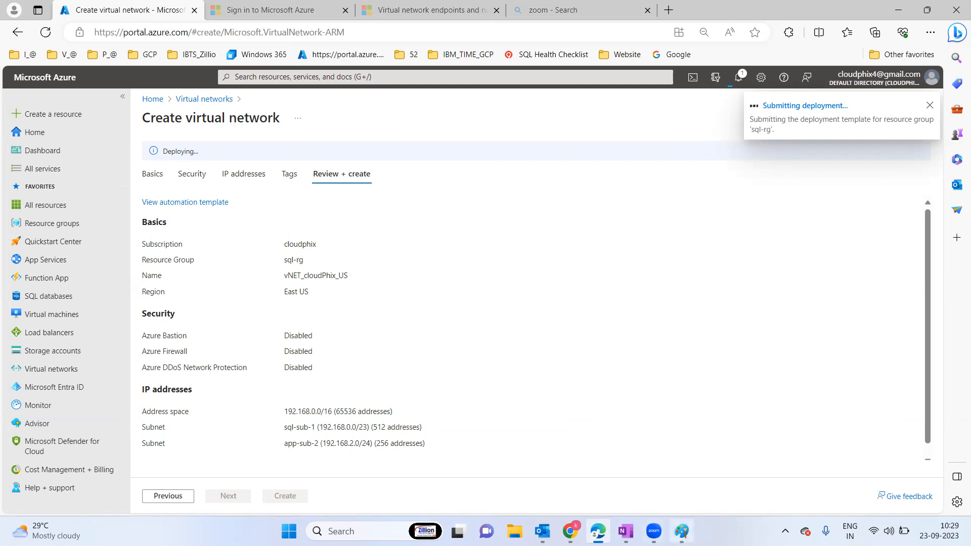
Switch to OneNote to review the Azure networking agenda, checking the virtual network's deployment in between
mouse_move(668, 523)
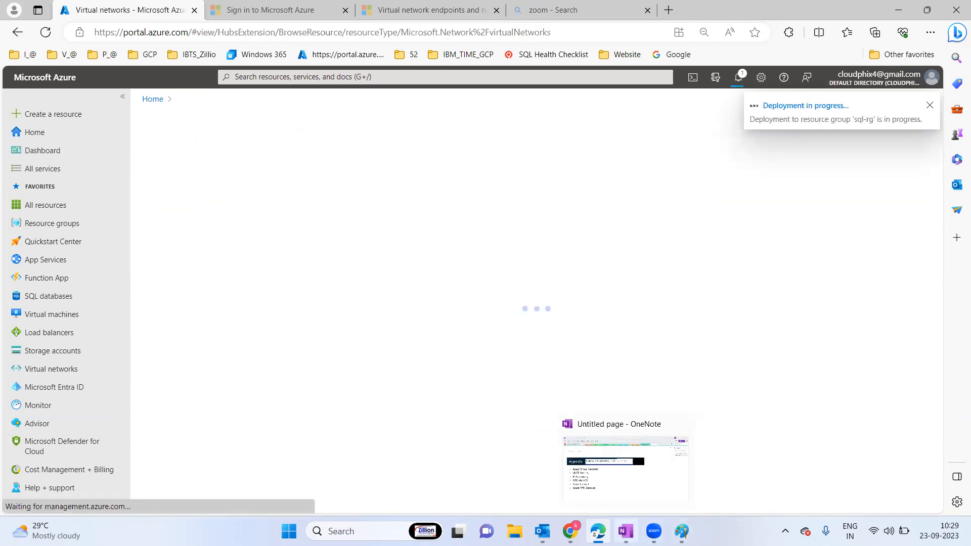
click(626, 531)
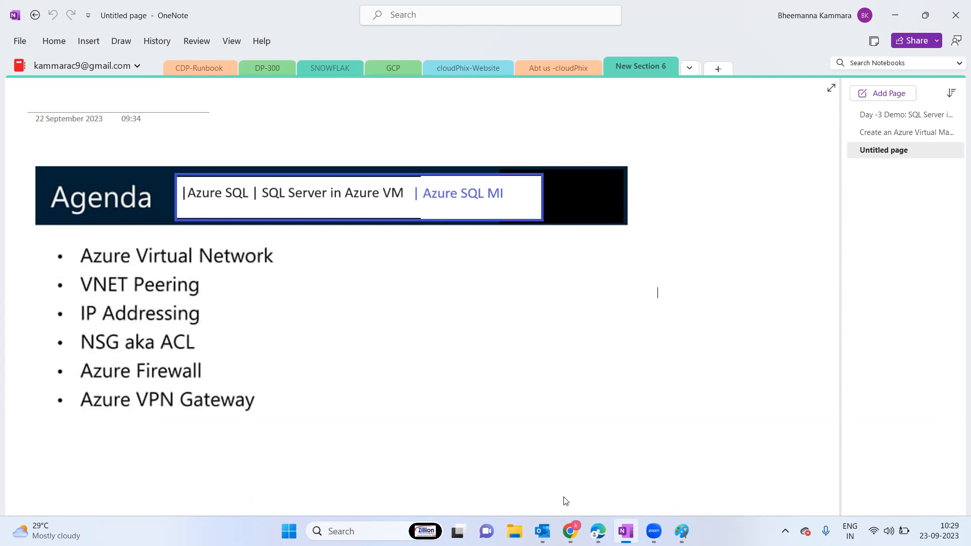
click(598, 531)
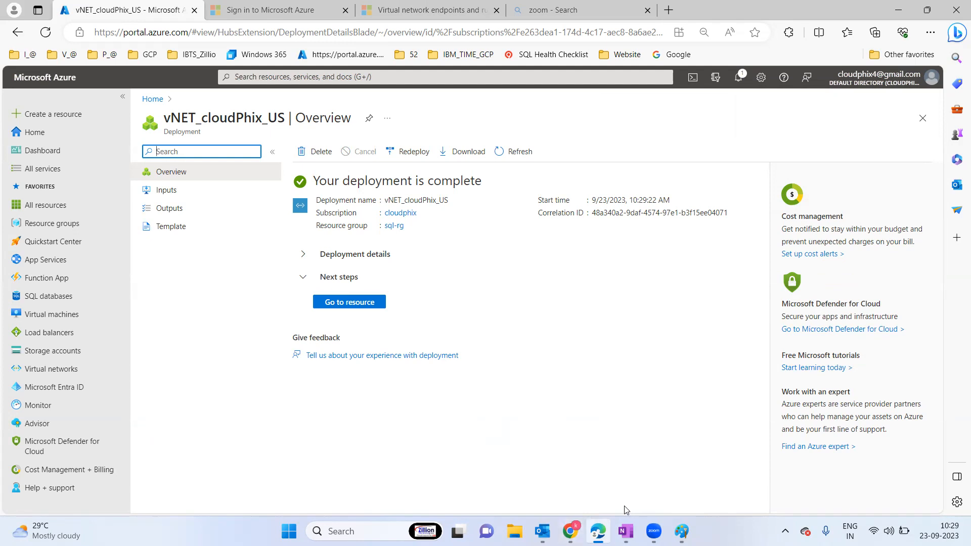
click(626, 531)
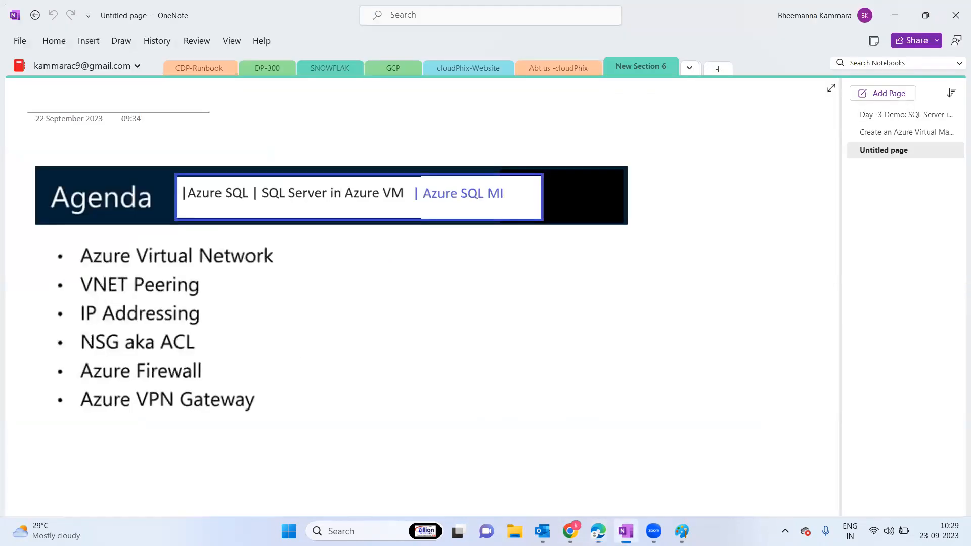
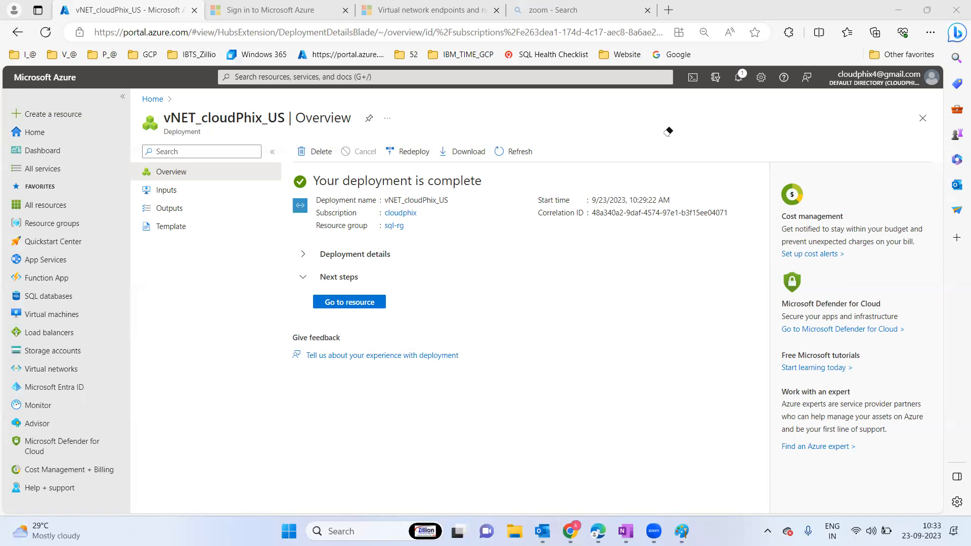
Go to the deployed vNET_cloudPhix_US resource and display its list of subnets
click(349, 303)
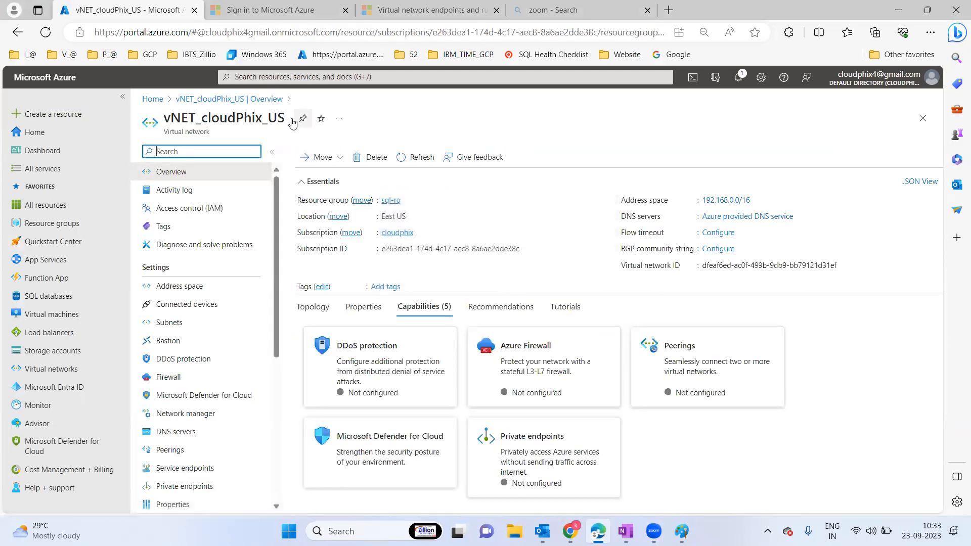
drag(287, 118, 162, 116)
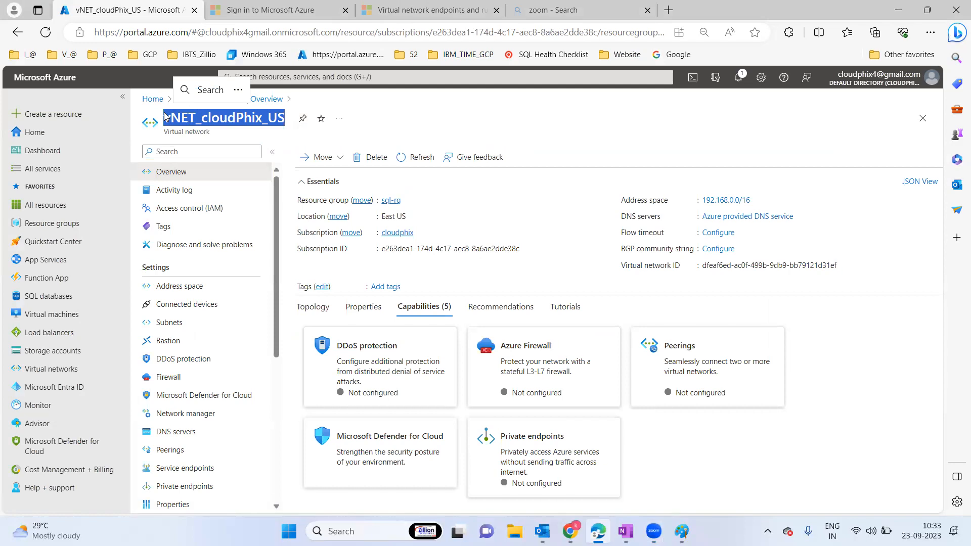
click(172, 323)
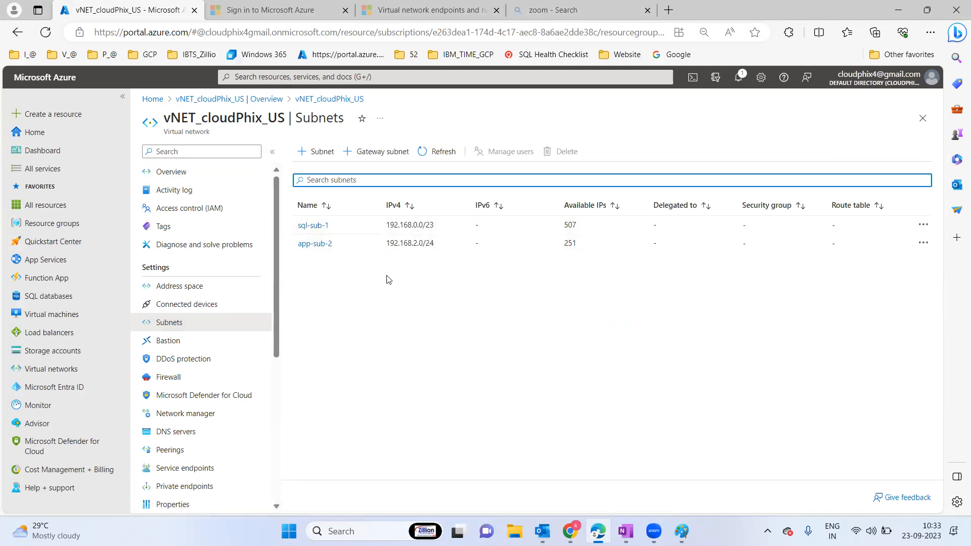
Add a subnet named Api-sub-3 to the virtual network with the address range 192.168.3.0/24
click(315, 152)
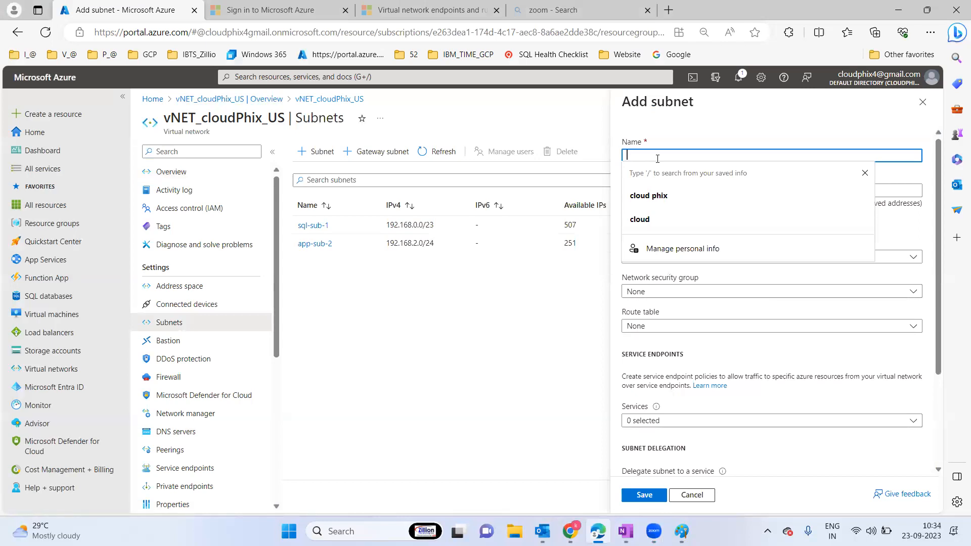
text(App)
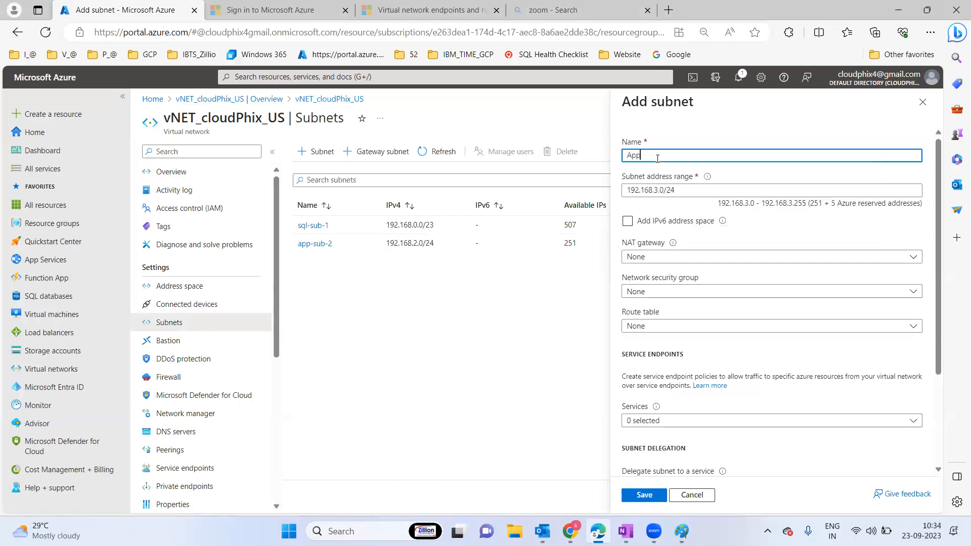
key(BackSpace)
text(i-sub-3)
click(651, 499)
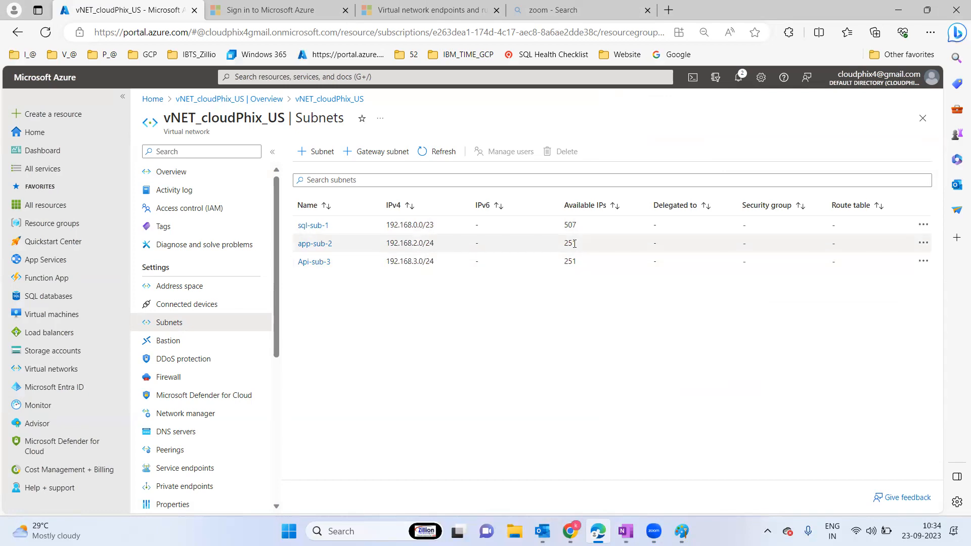
Check the Azure reserved addresses in a new subnet form, close it, and compare with the available IPs of app-sub-2
click(320, 152)
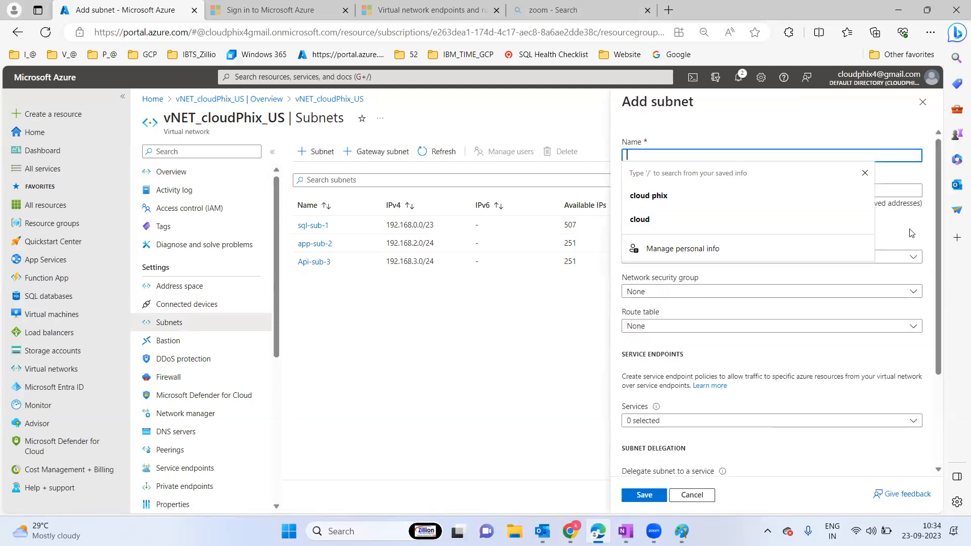
click(912, 233)
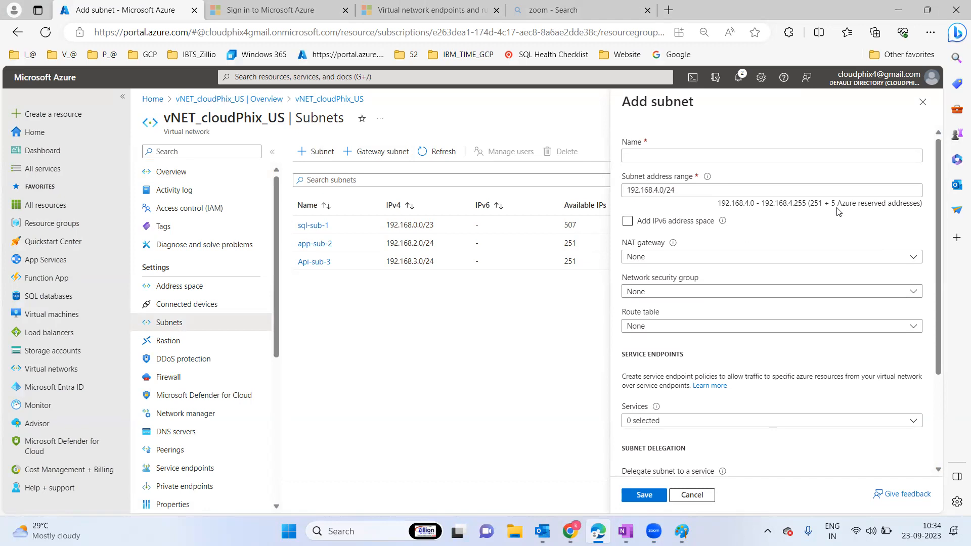
click(922, 101)
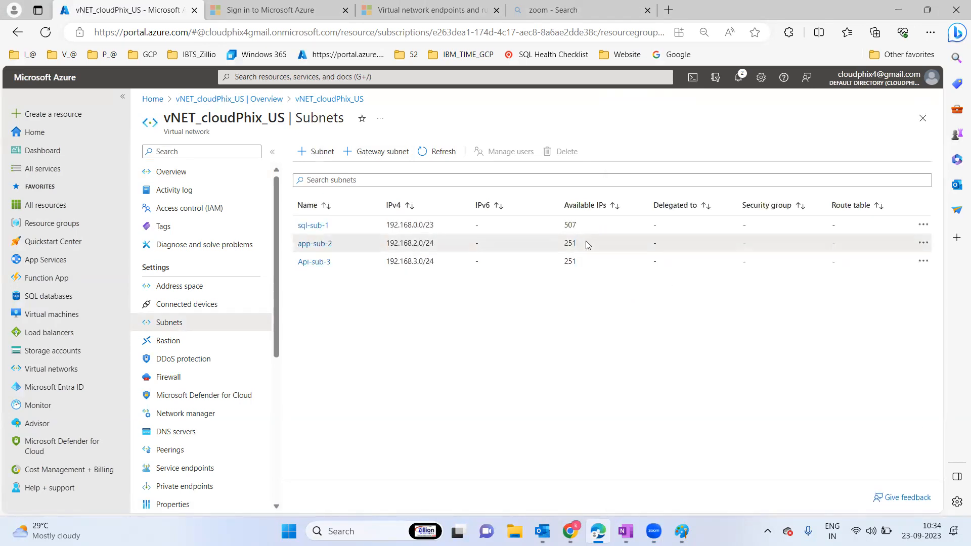
drag(584, 242, 559, 244)
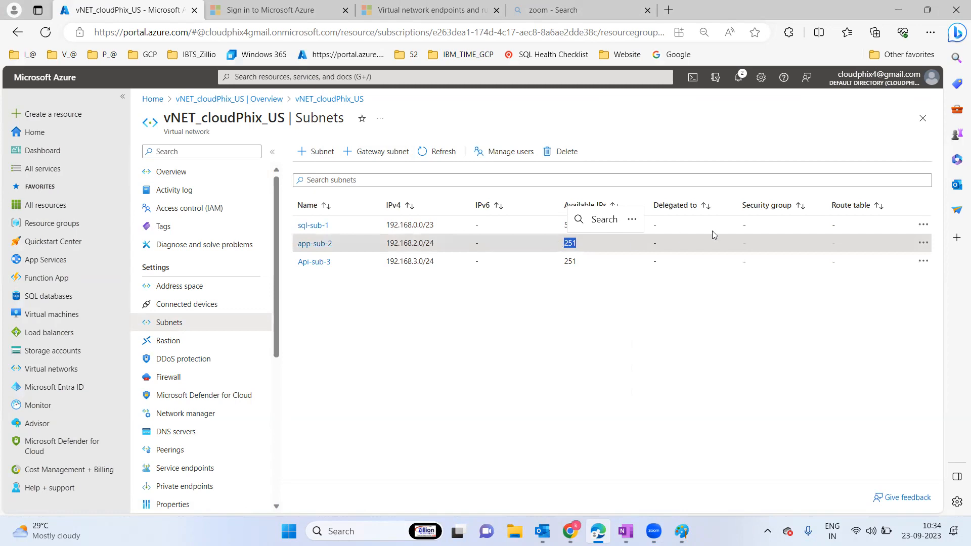
Try the address ranges 192.168.4.0/20 and 192.168.4.0/23 in a new subnet form, and discard the form without saving
click(319, 151)
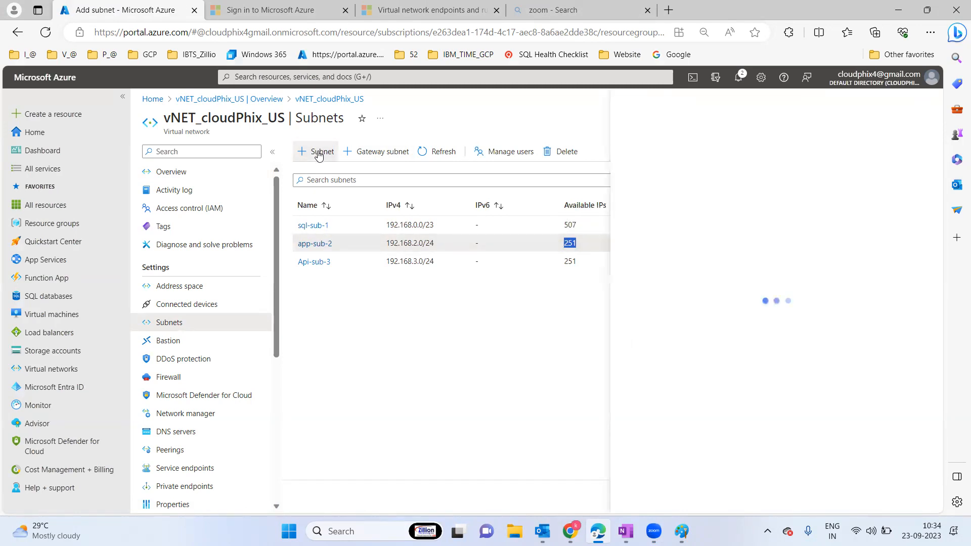
click(900, 230)
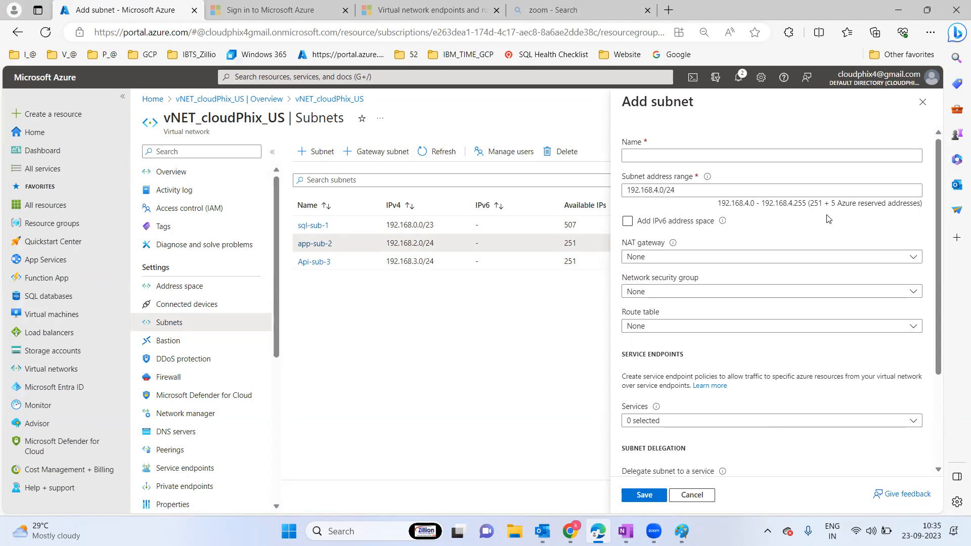
click(709, 190)
key(BackSpace)
text(0)
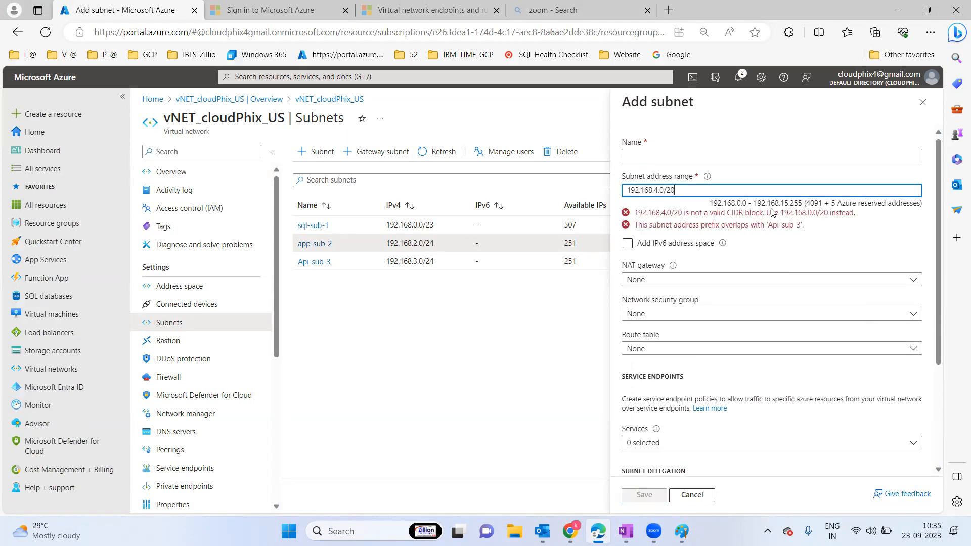
key(BackSpace)
text(3)
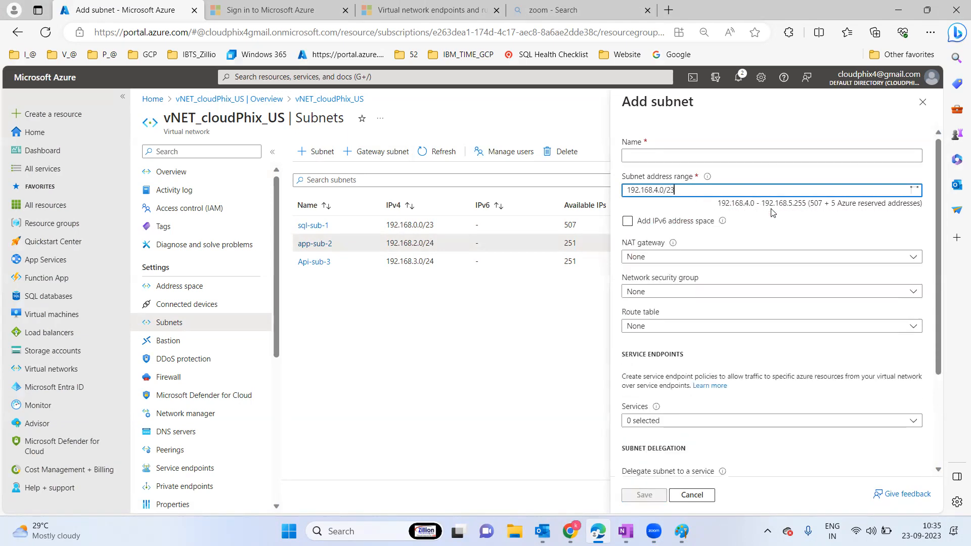
click(830, 225)
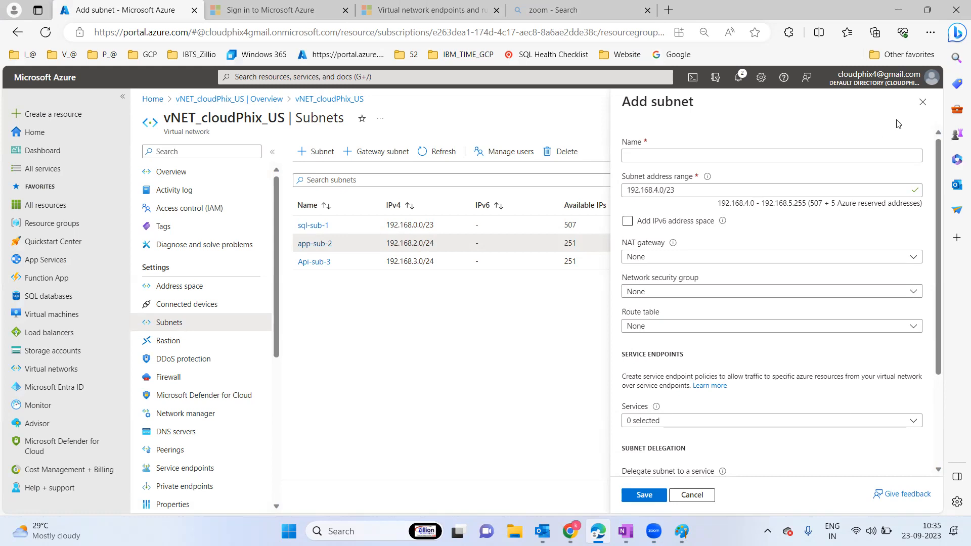
click(922, 103)
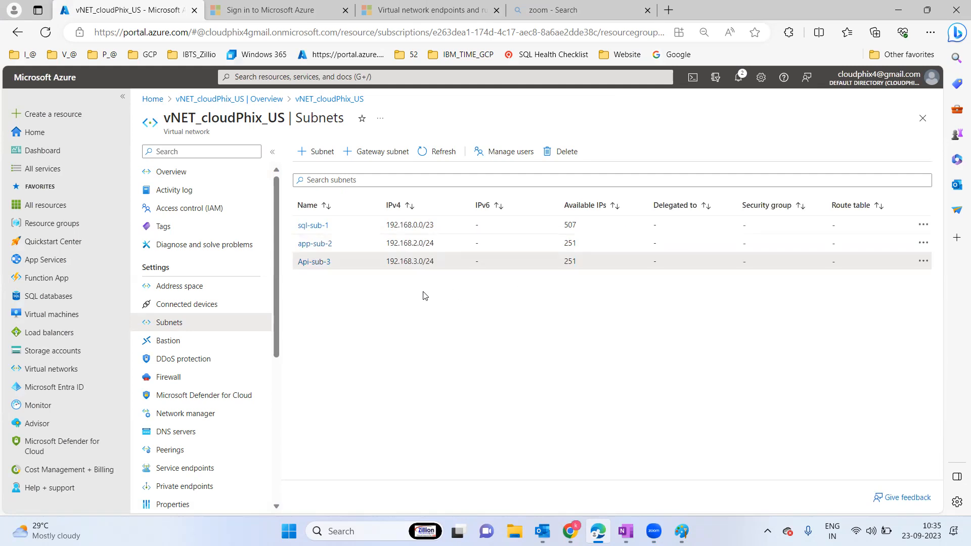
Look through the virtual network's overview and address space pages, and return to its subnets list
click(186, 174)
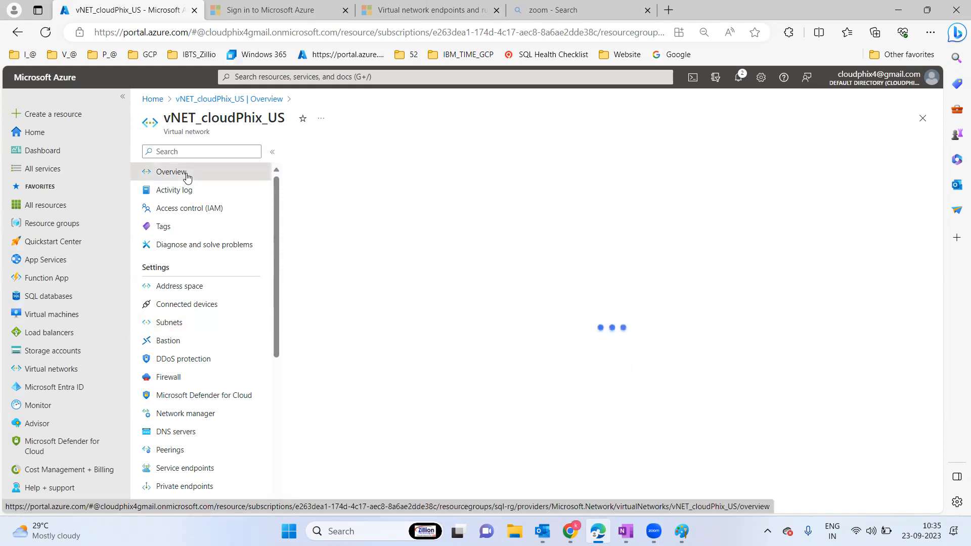
click(190, 285)
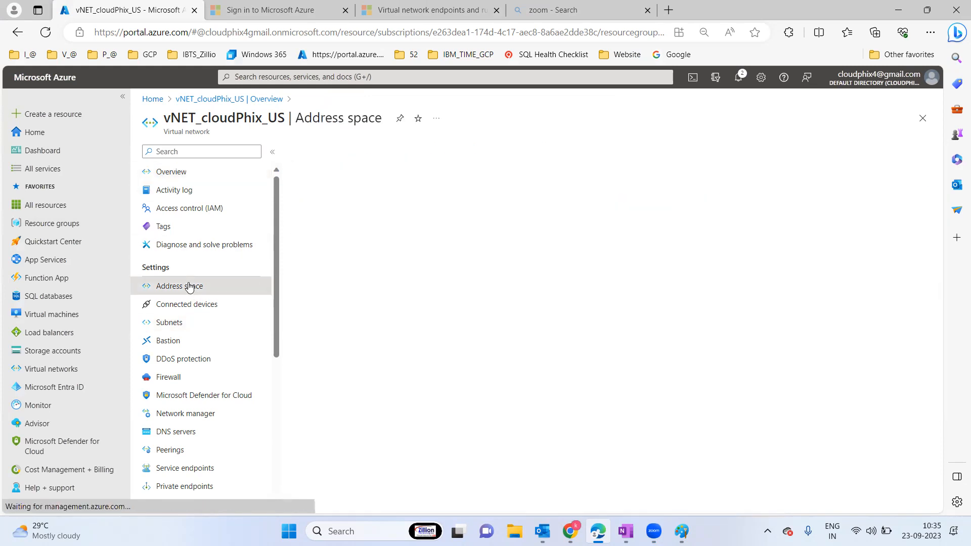
click(174, 328)
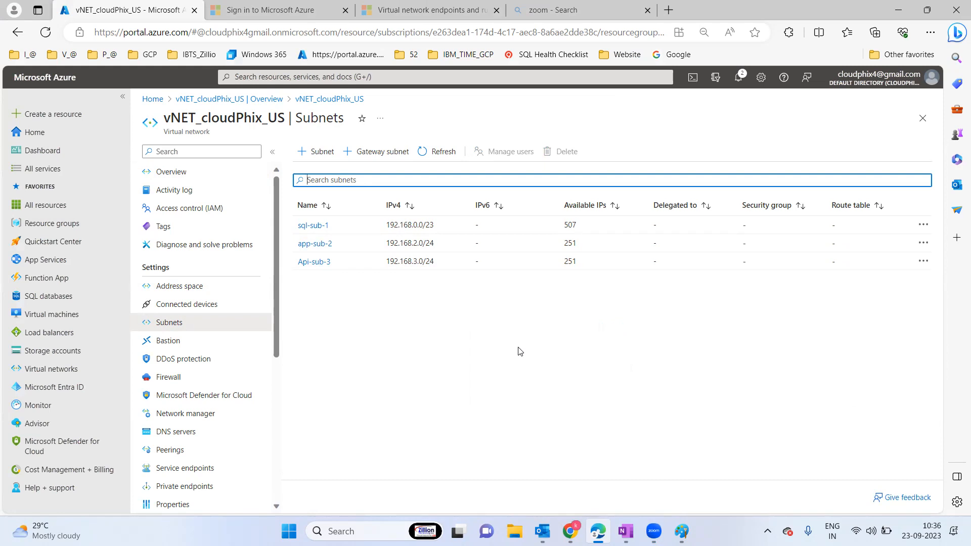
Search the portal for Network, open Network security groups, and highlight the description of inbound and outbound traffic filtering
click(374, 77)
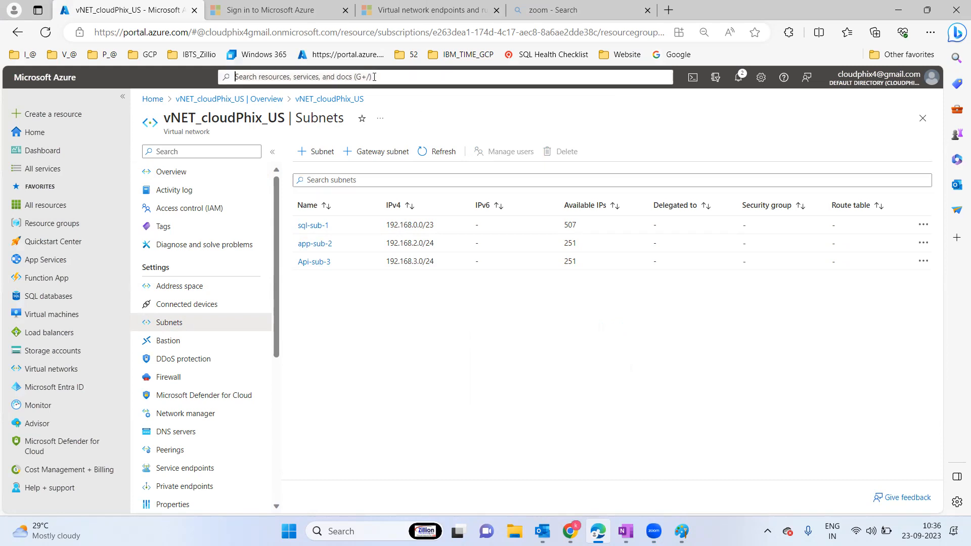
text(Net)
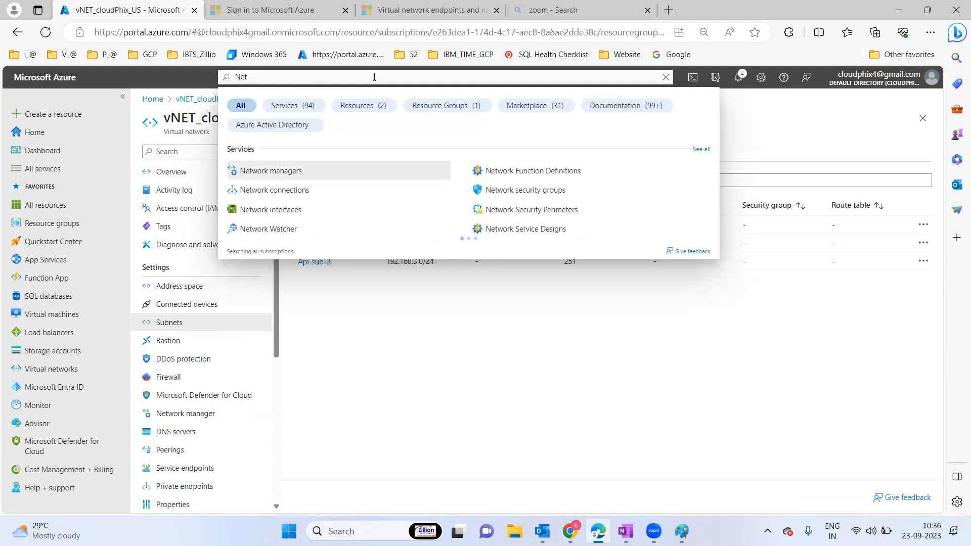
text(work)
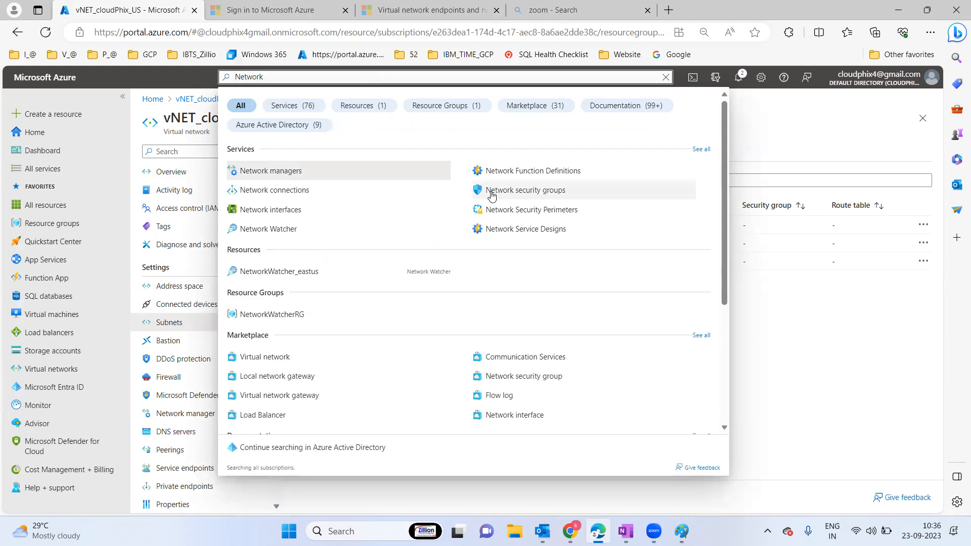
click(514, 193)
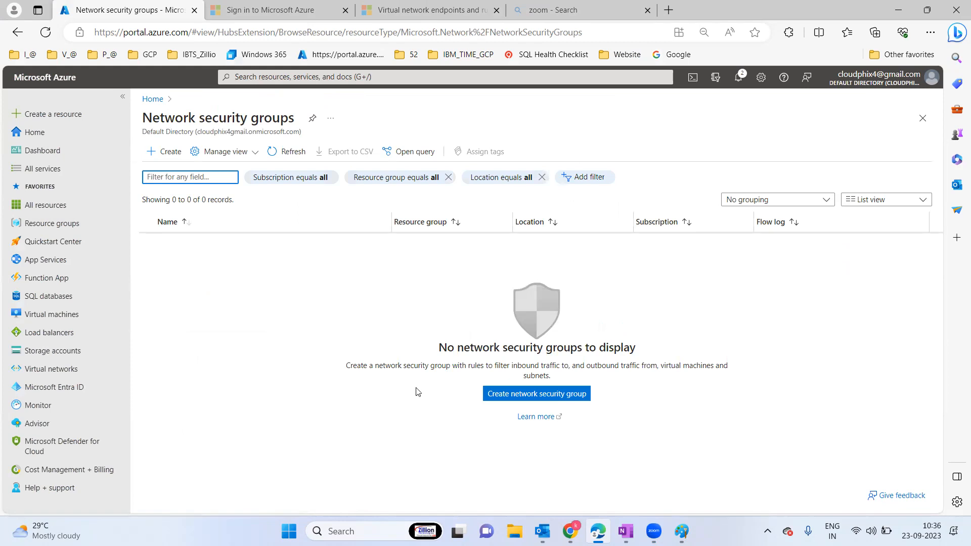
drag(362, 362, 563, 367)
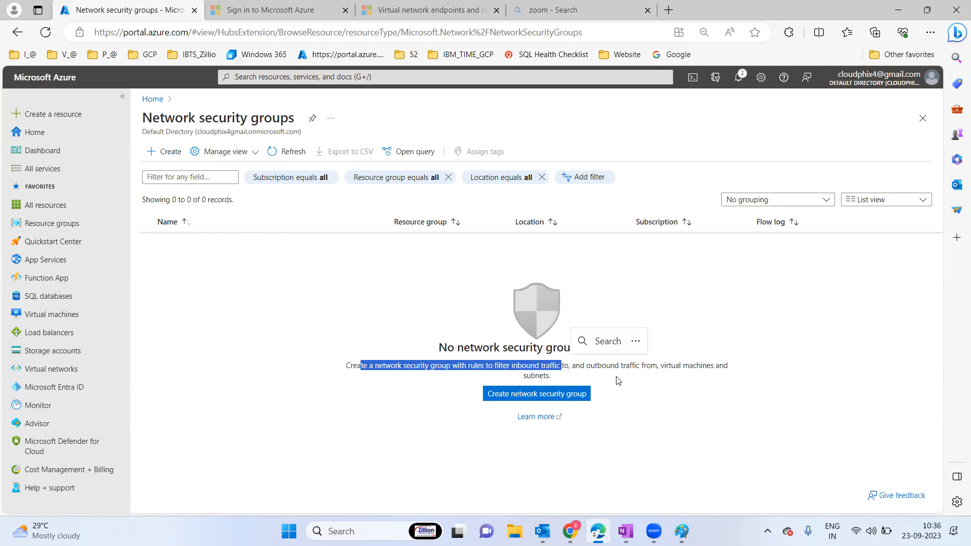
drag(590, 366, 758, 373)
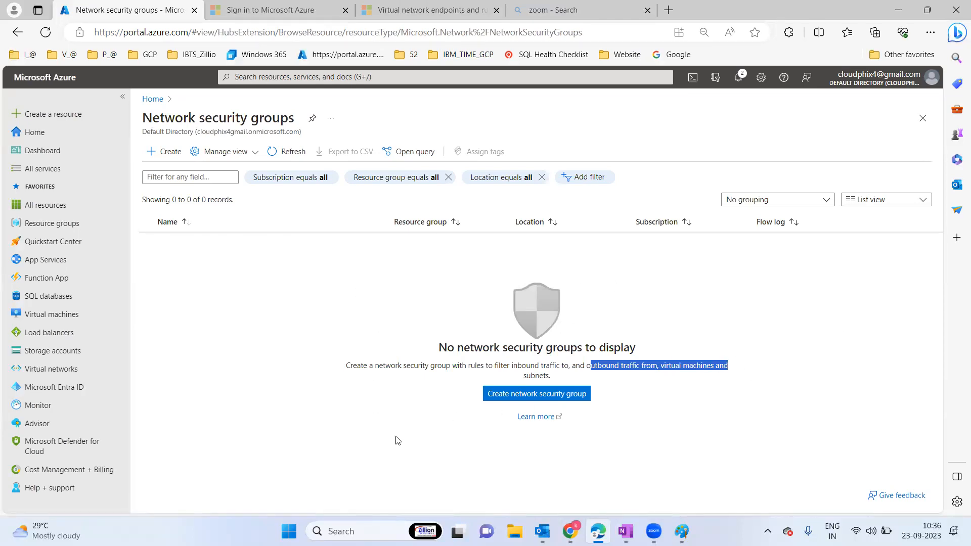
Switch to Paint, start a blank canvas without saving the old drawing, and draw a large cloud callout across the middle
click(682, 531)
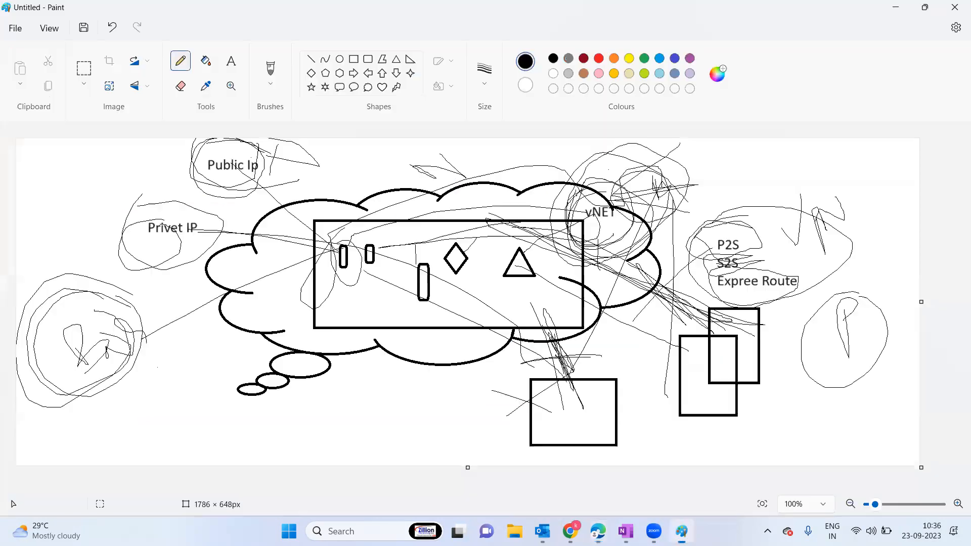
key(ctrl+n)
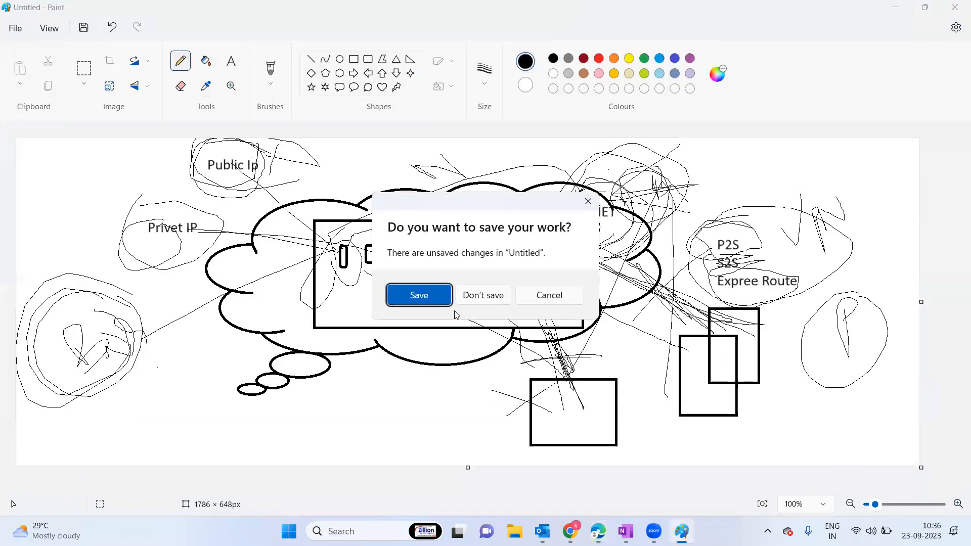
click(496, 296)
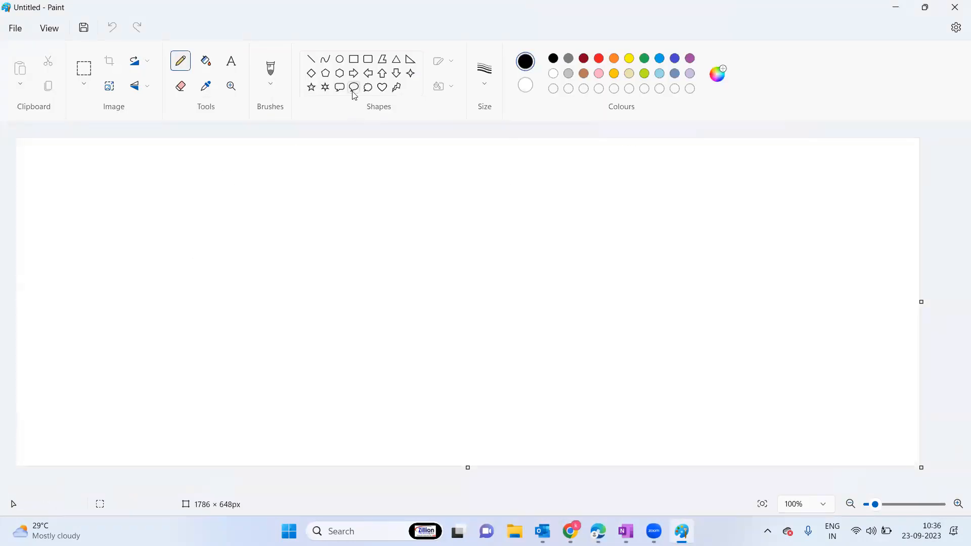
click(368, 87)
drag(232, 182, 691, 444)
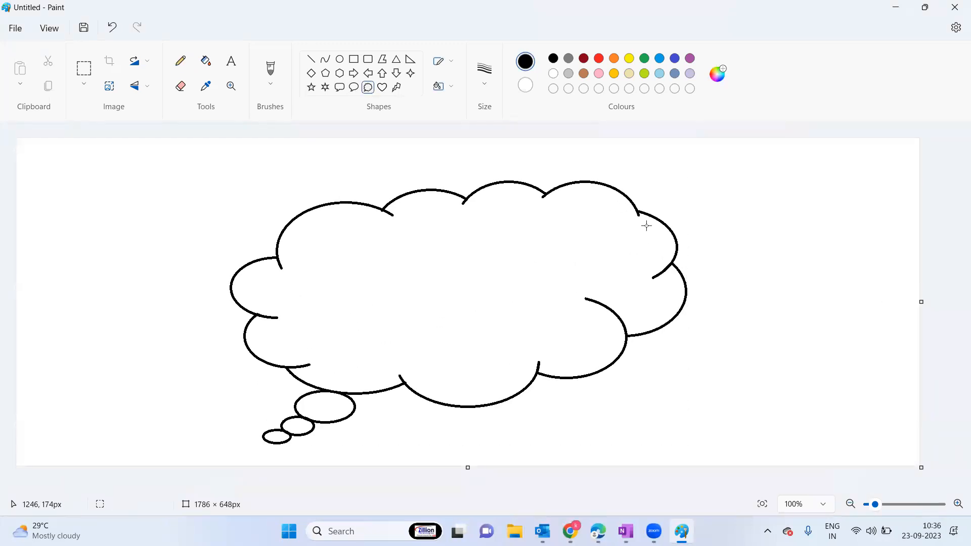
Draw two upright server shapes inside the cloud: a rounded rectangle on the right and a plain rectangle on the left
click(368, 60)
drag(506, 229, 537, 294)
click(572, 274)
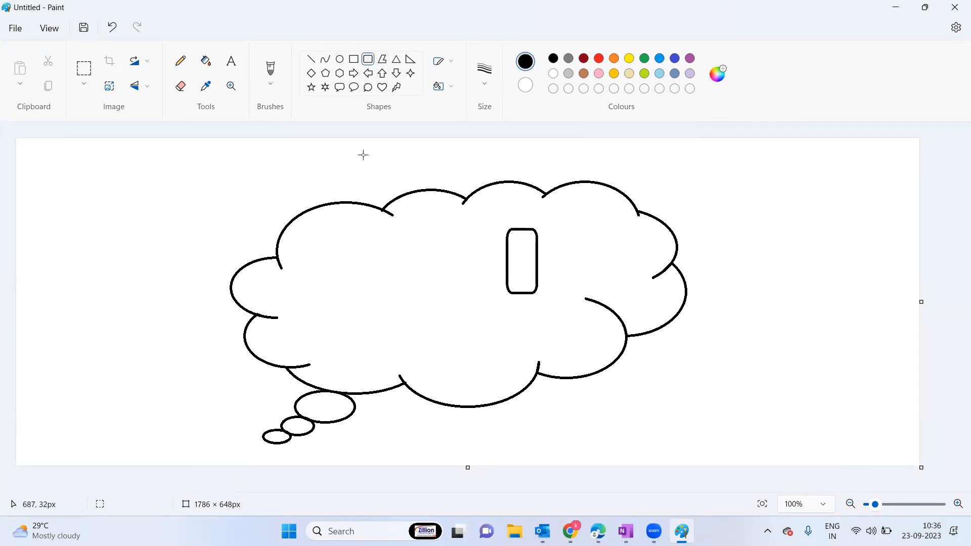
click(354, 60)
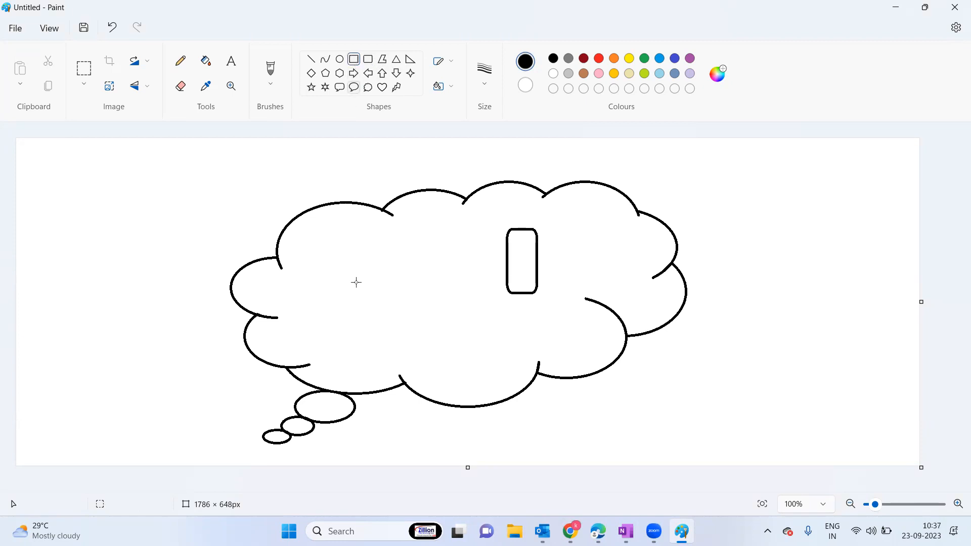
drag(319, 242, 347, 321)
click(430, 288)
Label the rounded rectangle App Server and the plain rectangle DB Server
click(231, 61)
drag(518, 211, 561, 223)
text(App Server)
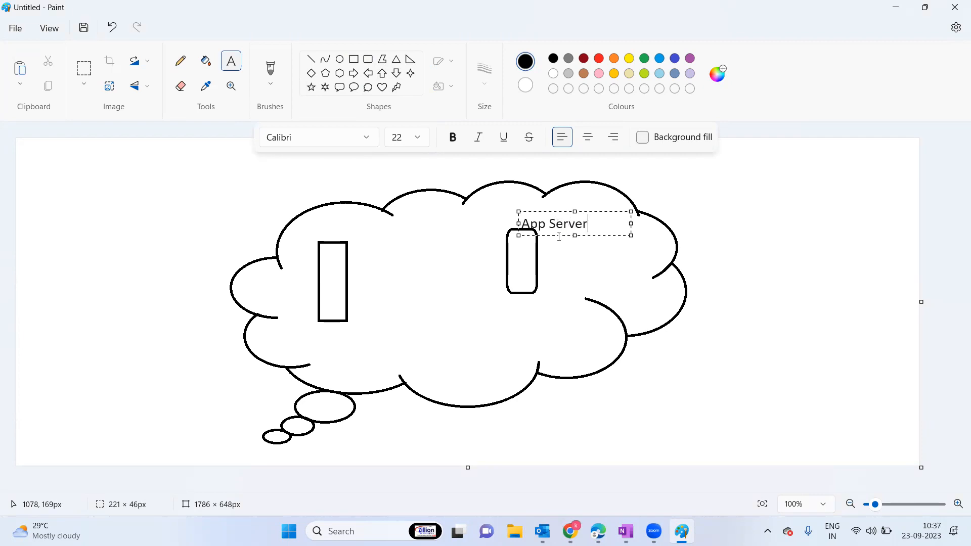
click(541, 258)
drag(352, 226, 423, 237)
text(DB Server)
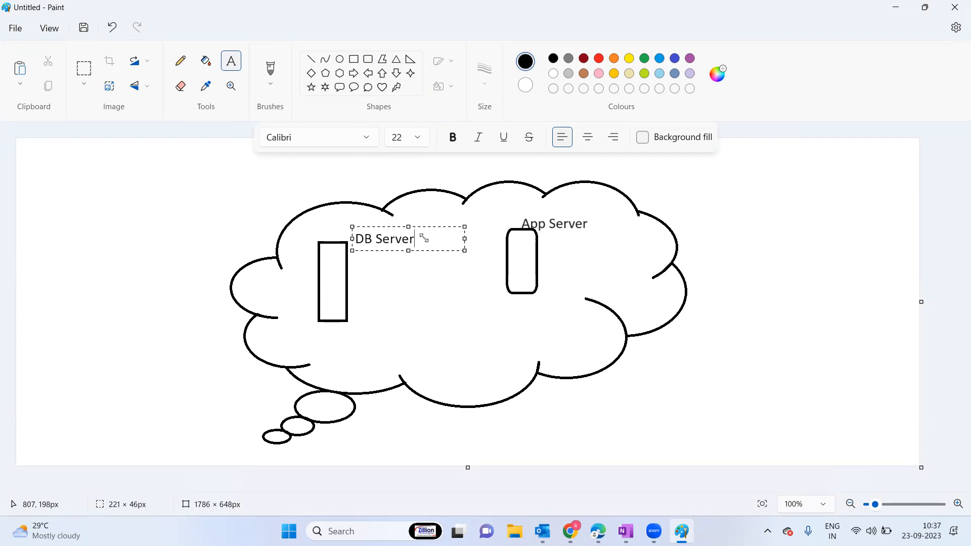
click(439, 302)
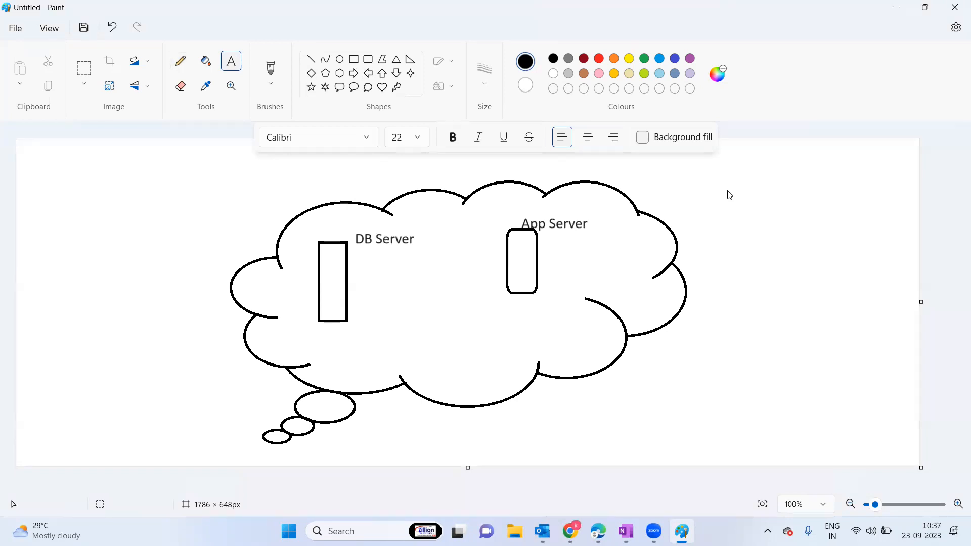
Draw a rounded square outside the cloud, to the right of the App Server
drag(565, 243, 703, 214)
drag(783, 198, 714, 183)
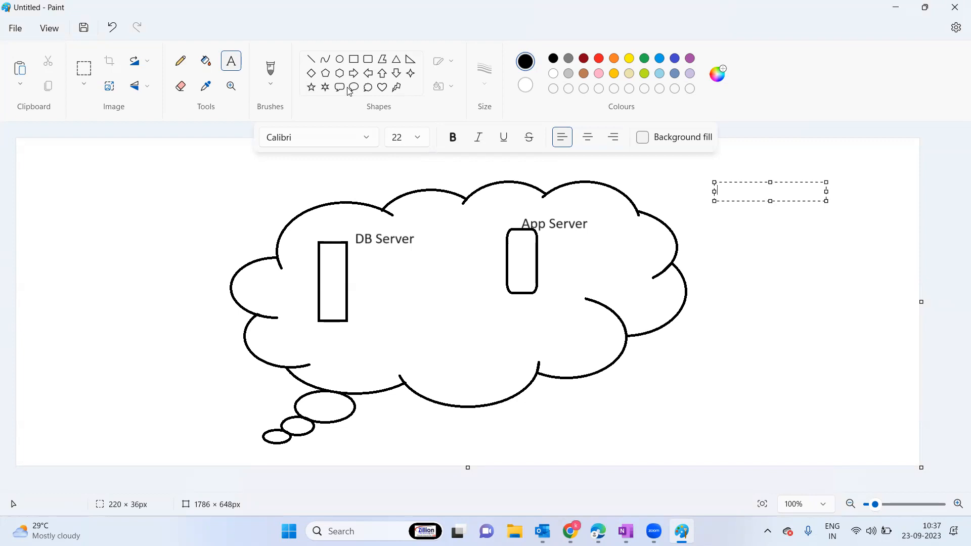
click(368, 59)
drag(759, 177, 835, 254)
click(806, 288)
Sketch freehand pencil lines linking the outside square, App Server and DB Server, with a circled mark above the square and a short stroke beside the DB Server
click(182, 62)
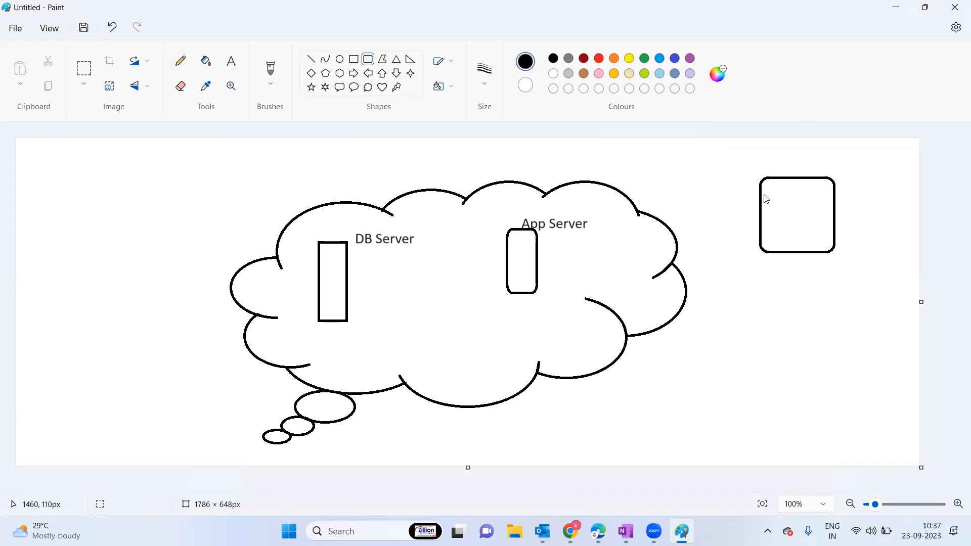
click(231, 86)
click(181, 63)
click(180, 68)
mouse_move(771, 202)
mouse_down()
mouse_move(657, 197)
mouse_move(541, 227)
mouse_move(505, 254)
mouse_move(336, 257)
mouse_up()
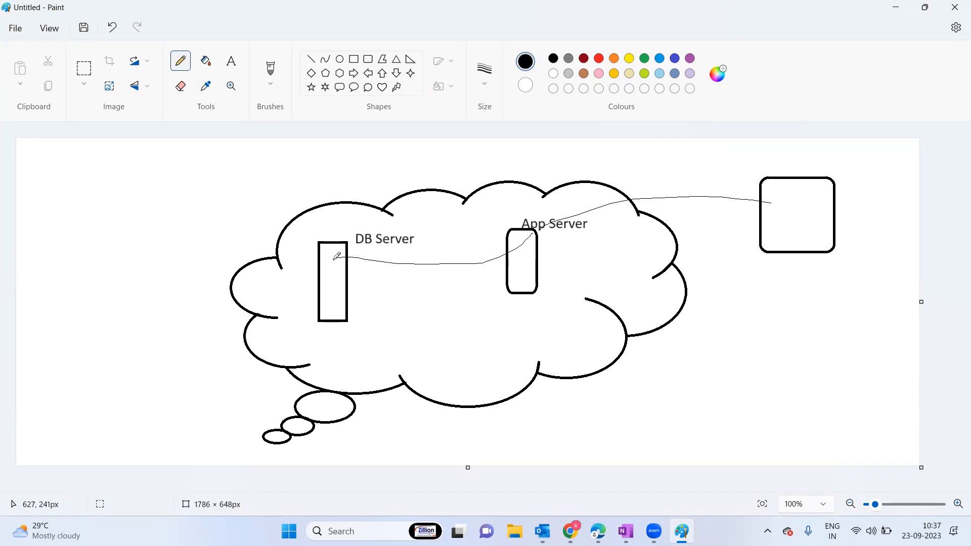
mouse_move(335, 257)
mouse_down()
mouse_move(457, 290)
mouse_move(566, 278)
mouse_move(538, 241)
mouse_move(799, 197)
mouse_up()
mouse_move(755, 156)
mouse_down()
mouse_move(776, 149)
mouse_move(768, 191)
mouse_move(765, 148)
mouse_up()
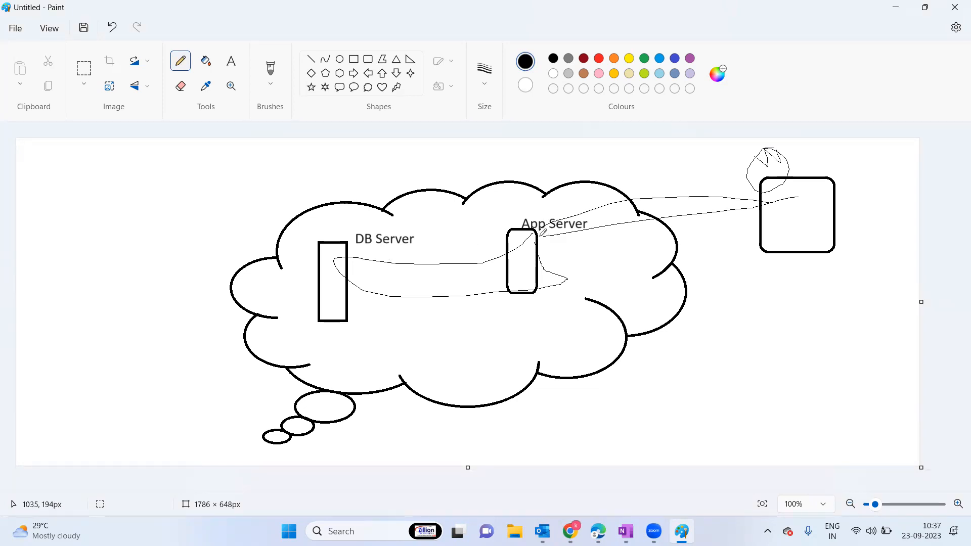
drag(479, 237, 352, 259)
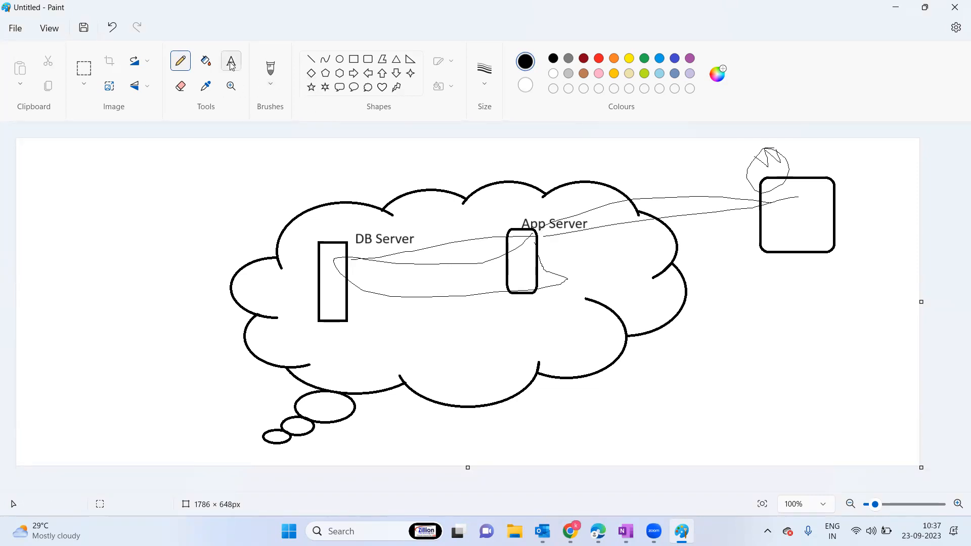
drag(362, 268, 402, 286)
Add the port number 1433 as text next to the DB Server shape
click(231, 60)
drag(361, 263, 407, 281)
text(q433)
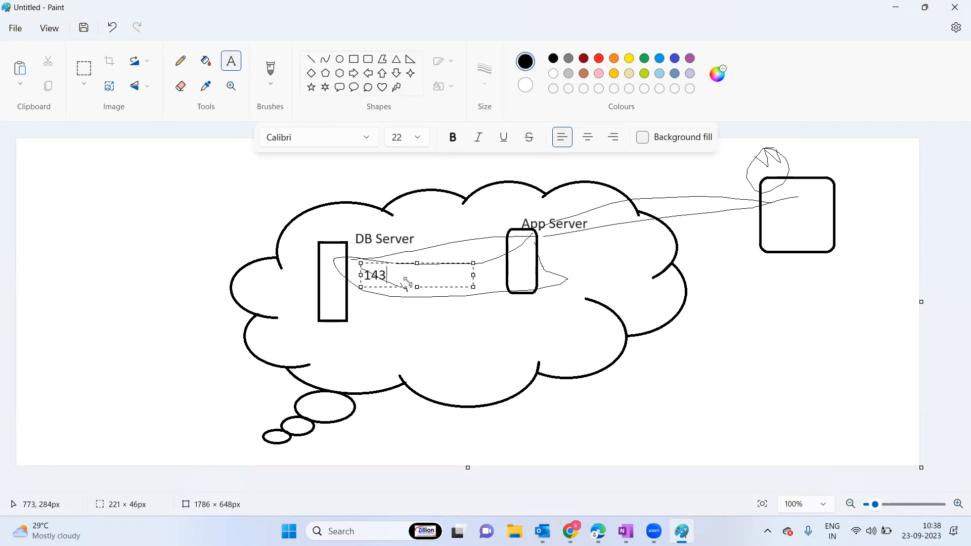
click(420, 348)
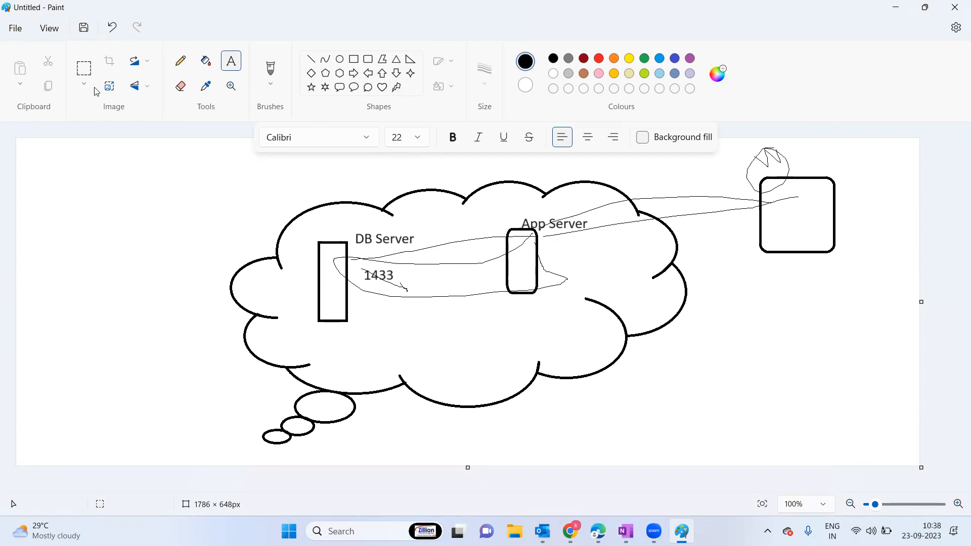
Draw a large rectangle around both servers inside the cloud and label it VNET on its right side
click(358, 61)
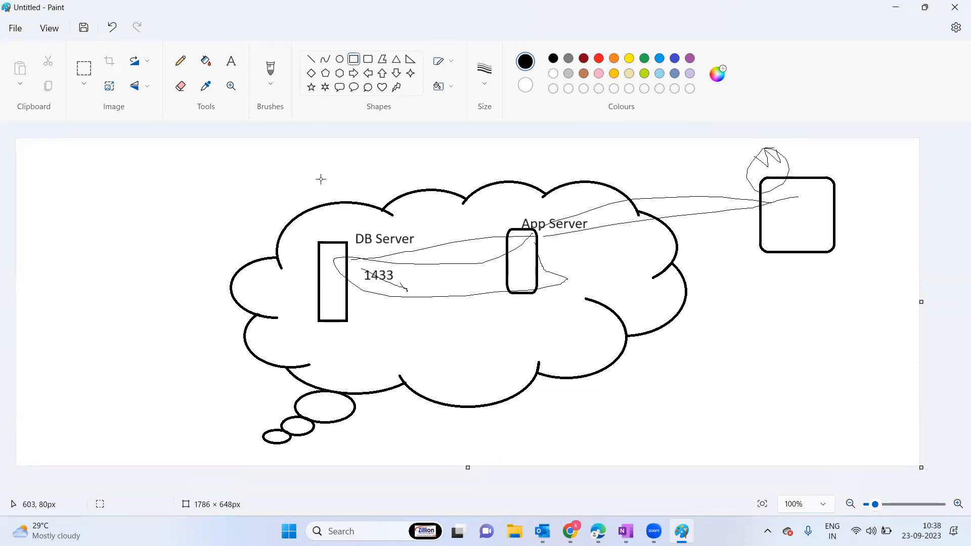
drag(302, 224, 582, 341)
click(609, 262)
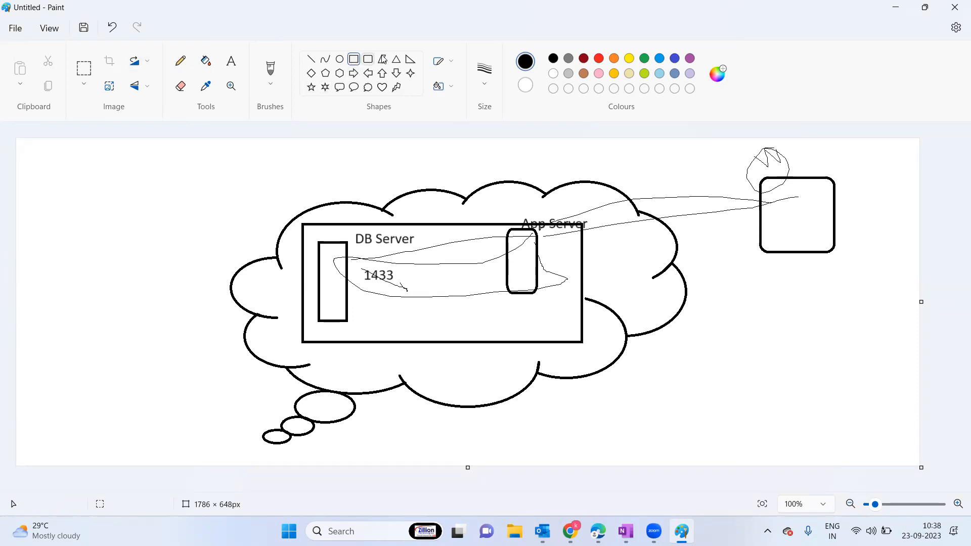
click(231, 62)
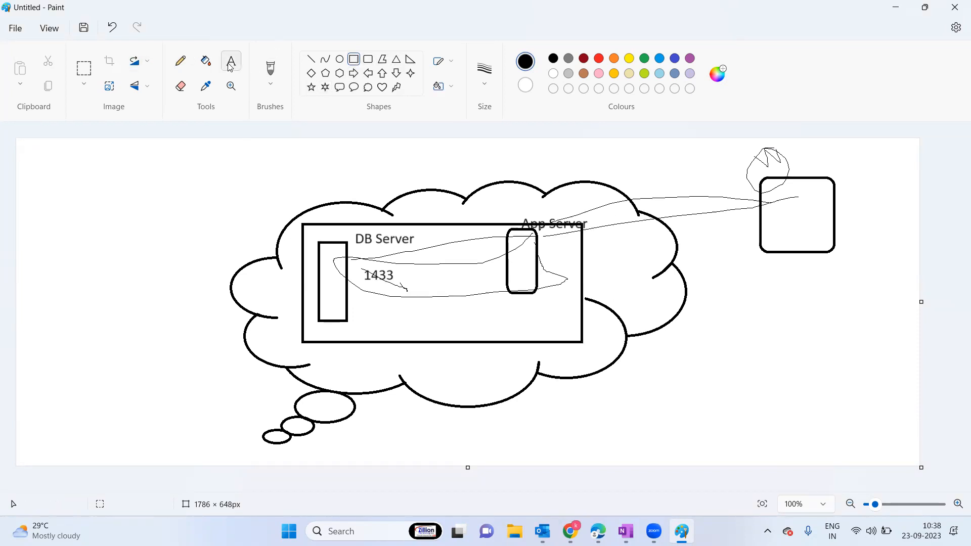
click(588, 251)
text(VNET)
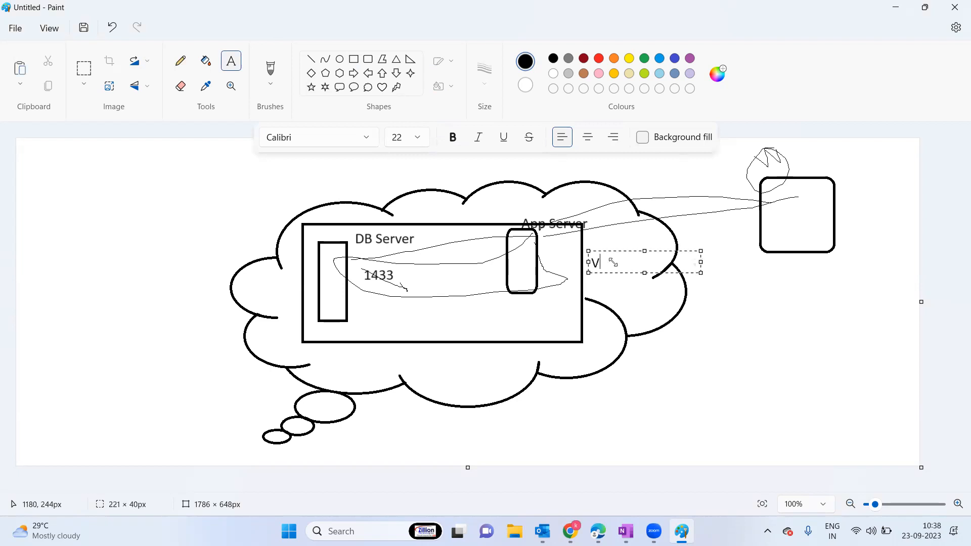
click(485, 299)
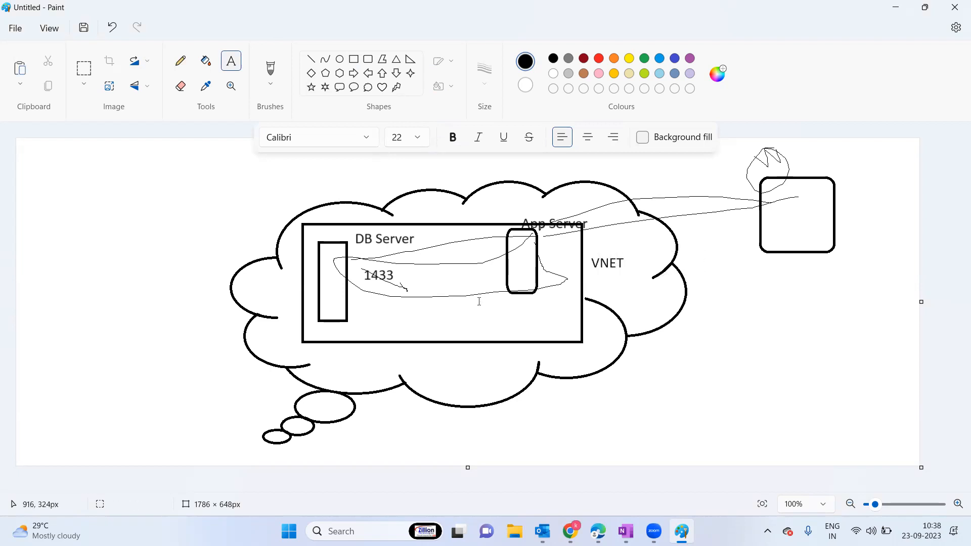
Add the label sub-1 below the App Server and sub-2 below the DB Server
drag(506, 298, 528, 307)
text(sub-1)
click(455, 321)
drag(336, 322, 379, 331)
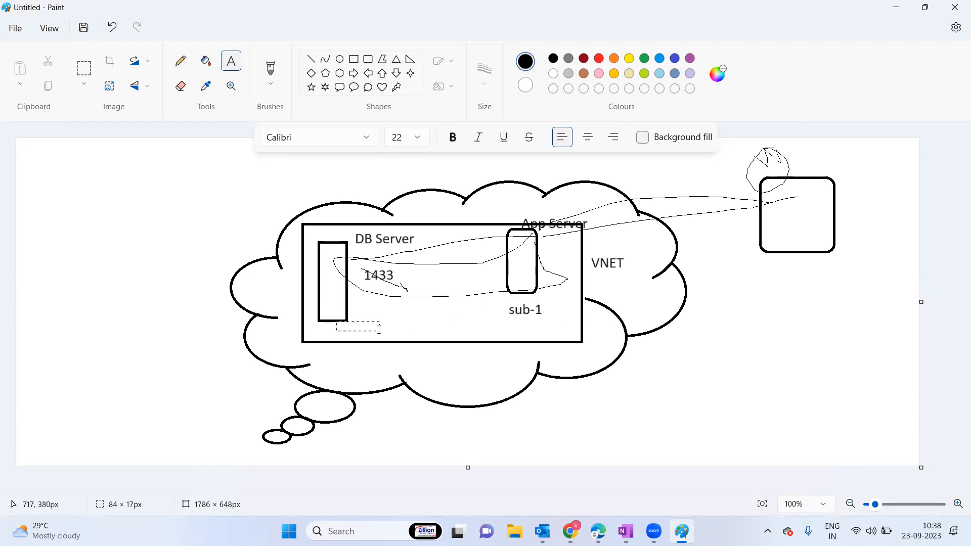
text(sub-2)
click(303, 376)
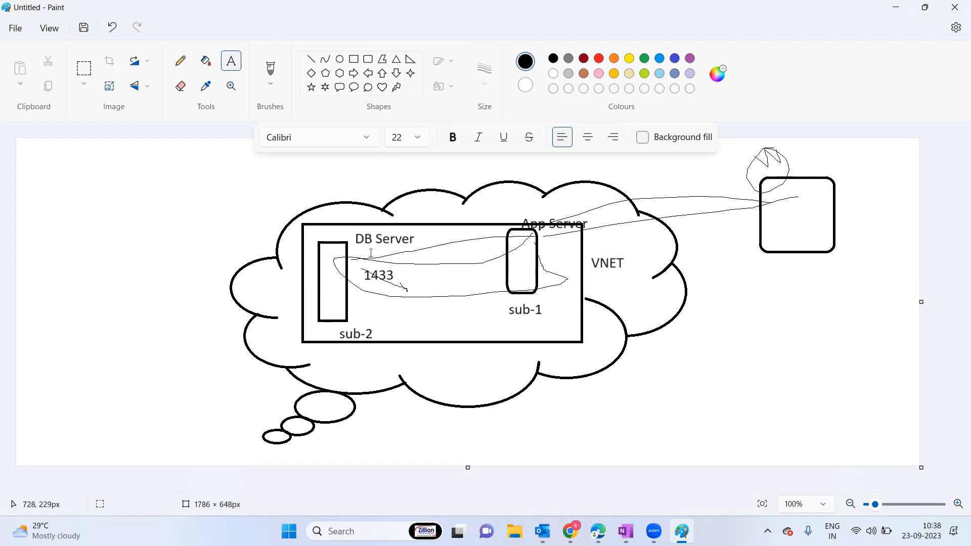
Sketch a downward pencil arrow between the two servers and label it NSG/ACL
drag(364, 261, 475, 304)
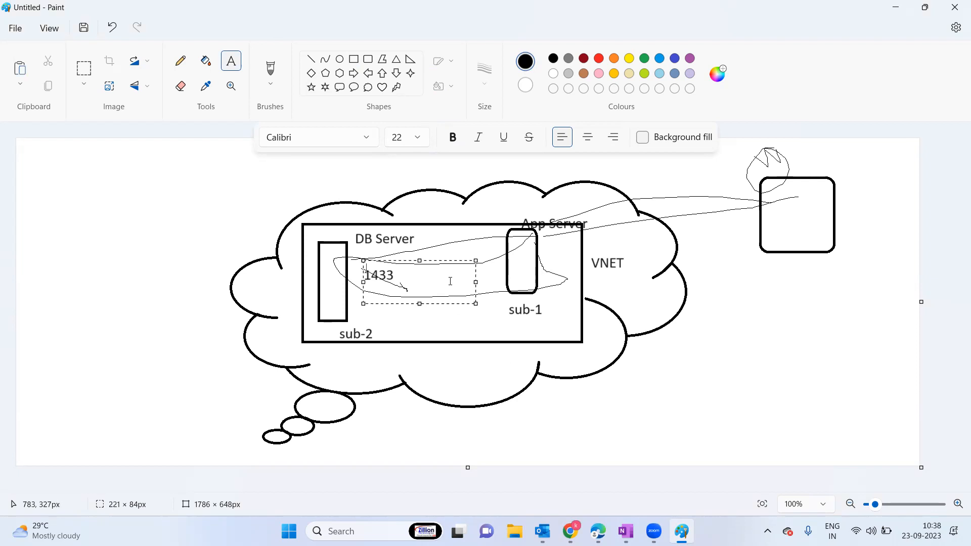
click(181, 61)
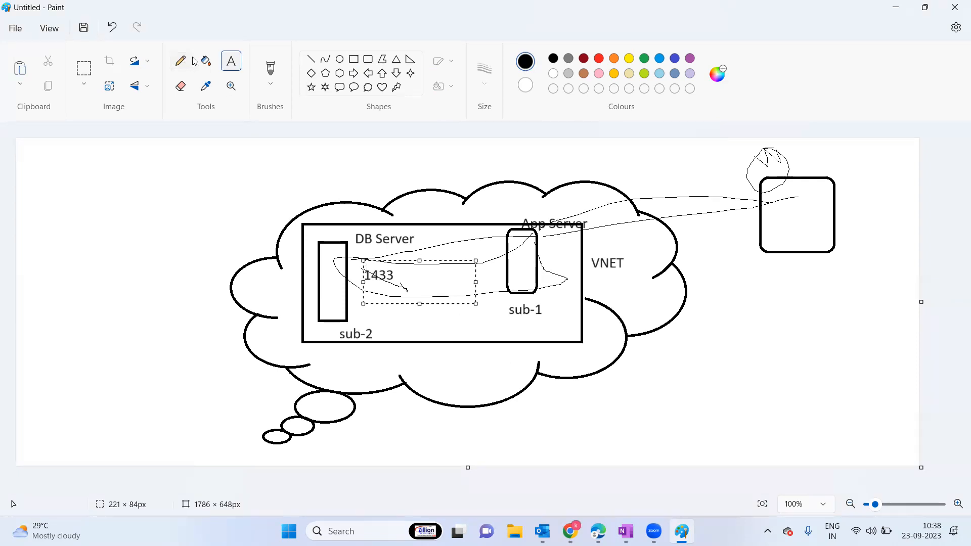
mouse_move(426, 238)
mouse_down()
mouse_move(427, 291)
mouse_move(436, 265)
mouse_up()
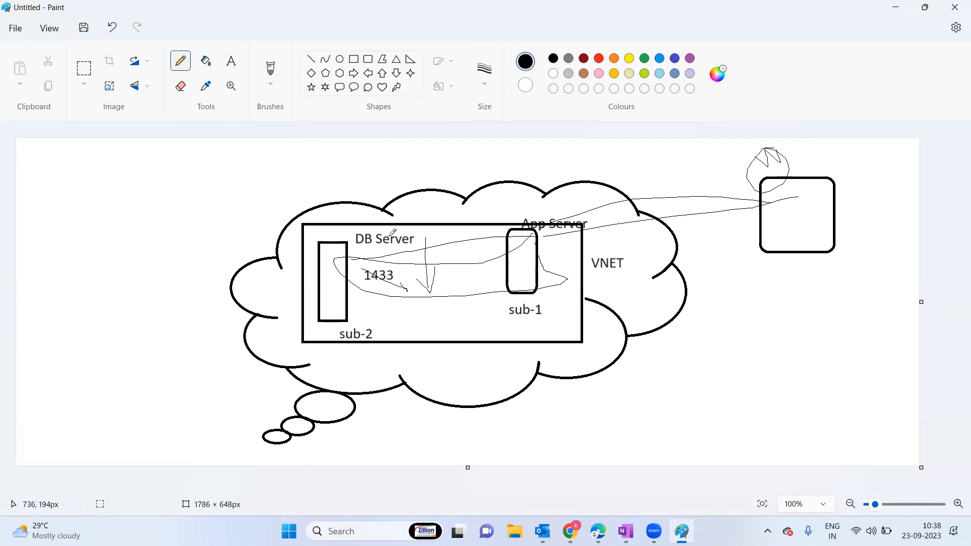
click(232, 63)
drag(392, 246, 454, 266)
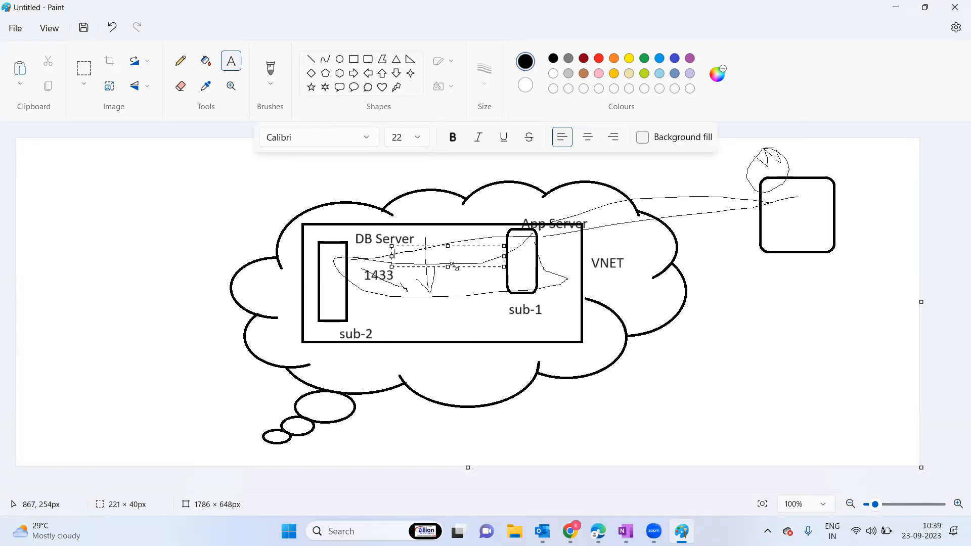
text(NSG)
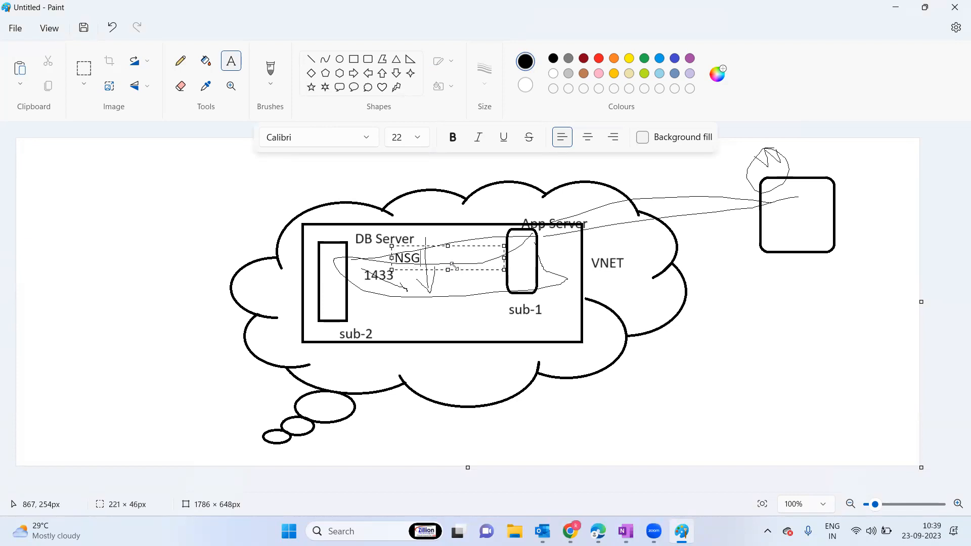
text(/ACL)
click(654, 370)
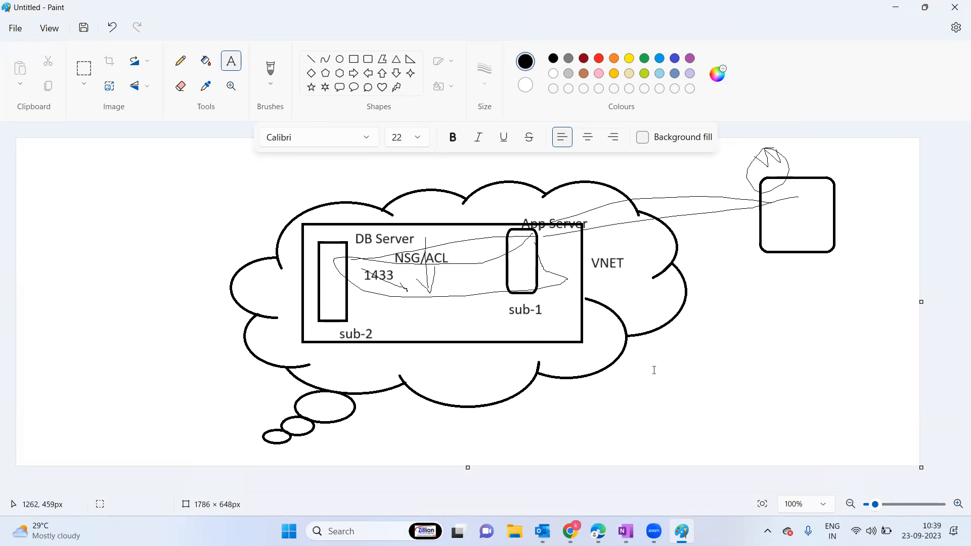
Switch to the Azure portal and create a network security group named NSG_US in resource group sql-rg
key(alt+Tab)
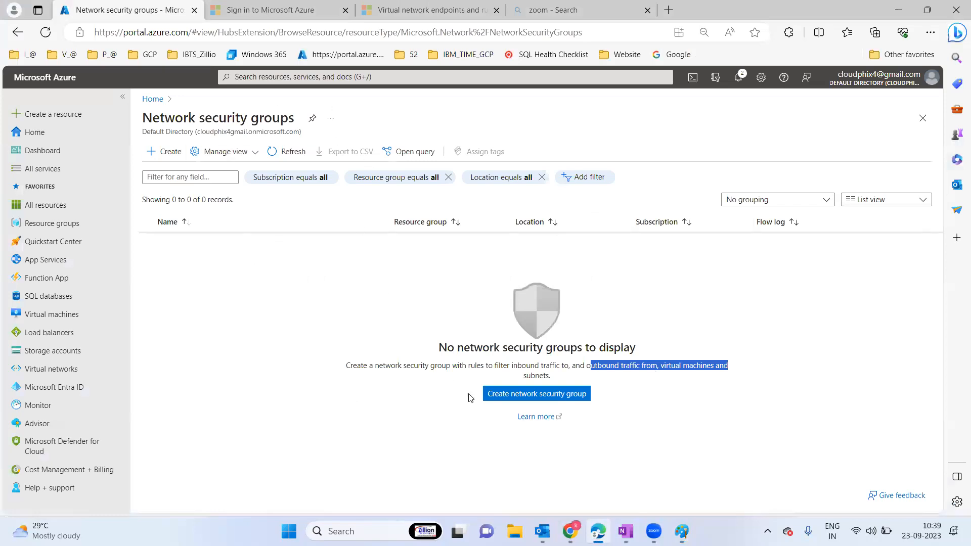
click(530, 399)
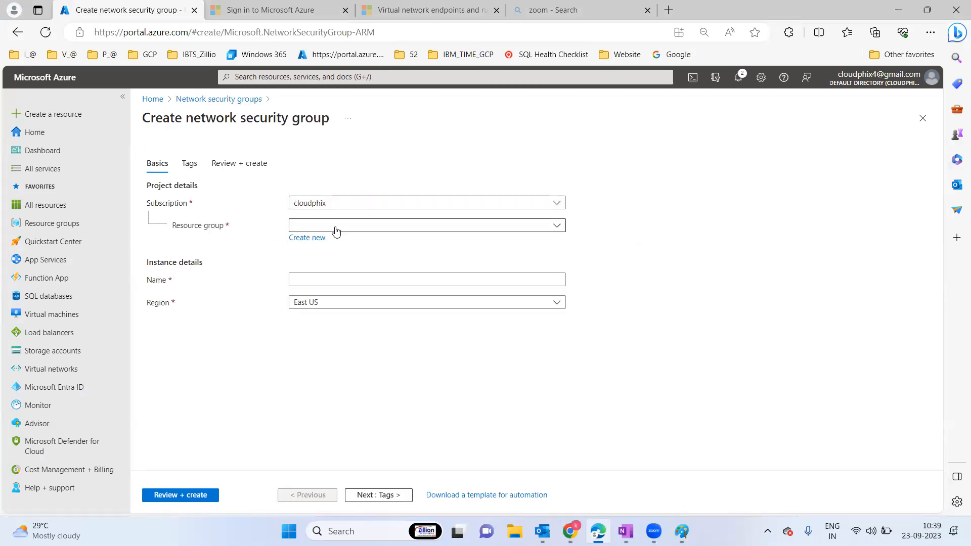
click(336, 225)
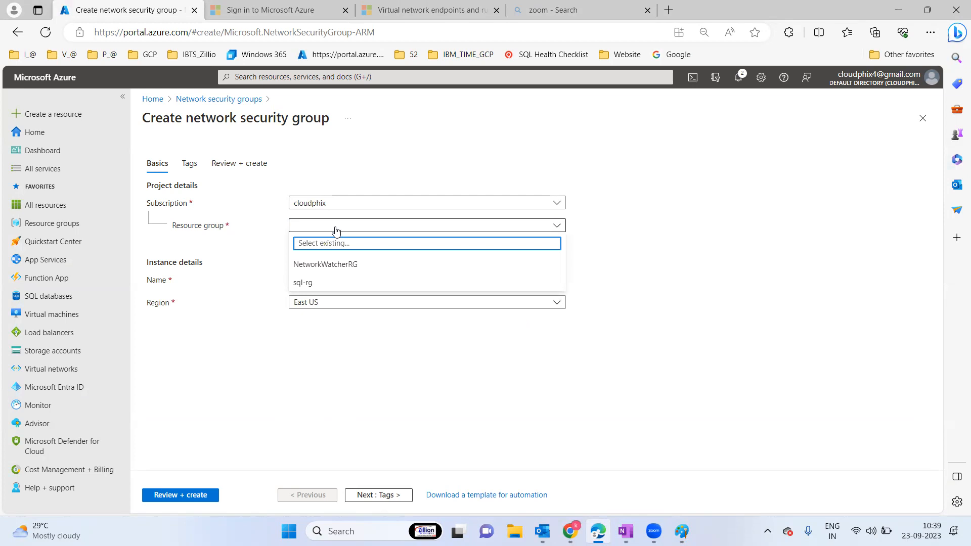
click(309, 284)
click(306, 280)
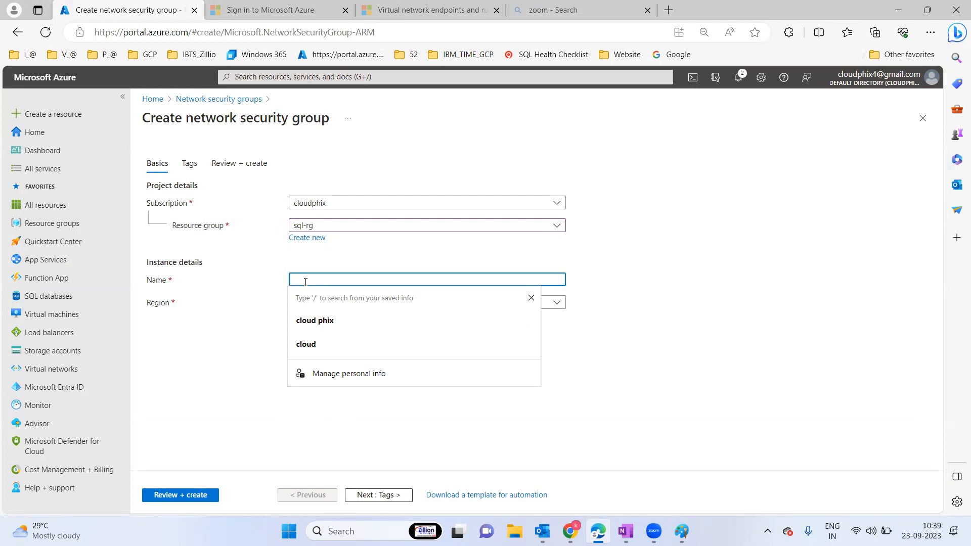
text(NSG_US)
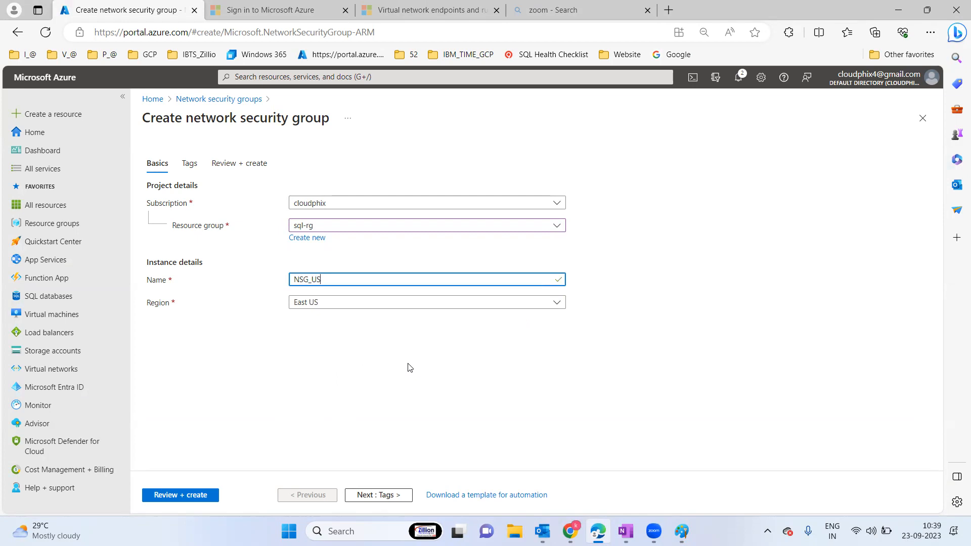
click(410, 368)
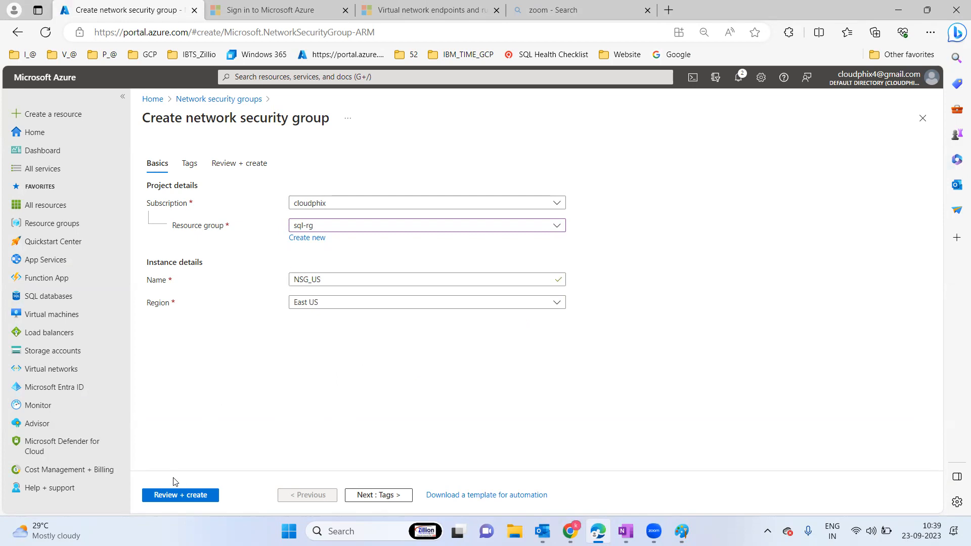
click(190, 499)
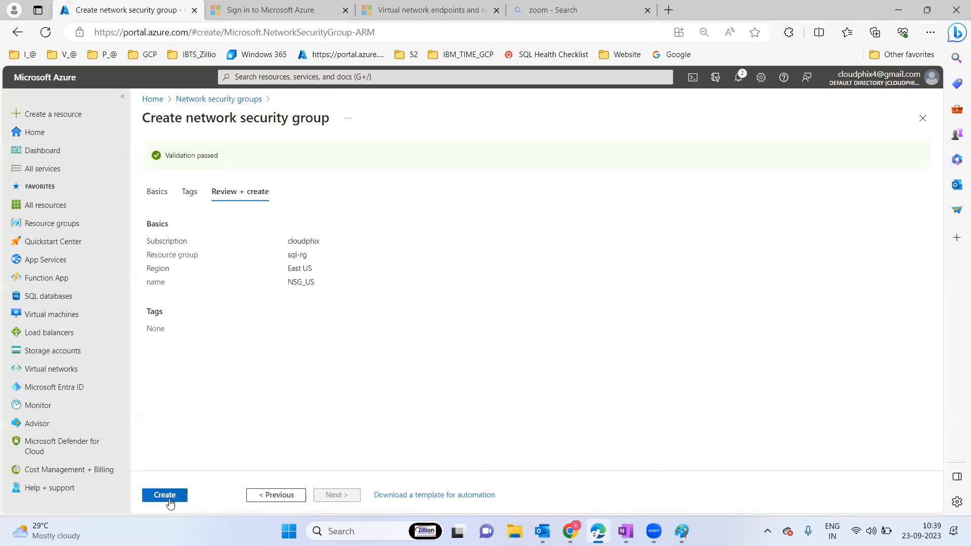
click(169, 498)
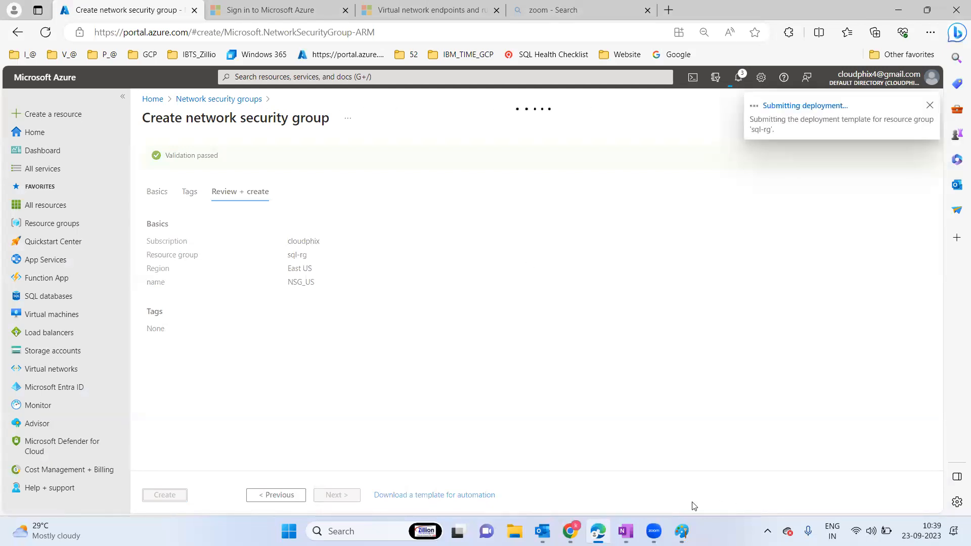
Check the agenda in OneNote, return to the Azure portal and view the subnets associated with NSG_US
click(625, 531)
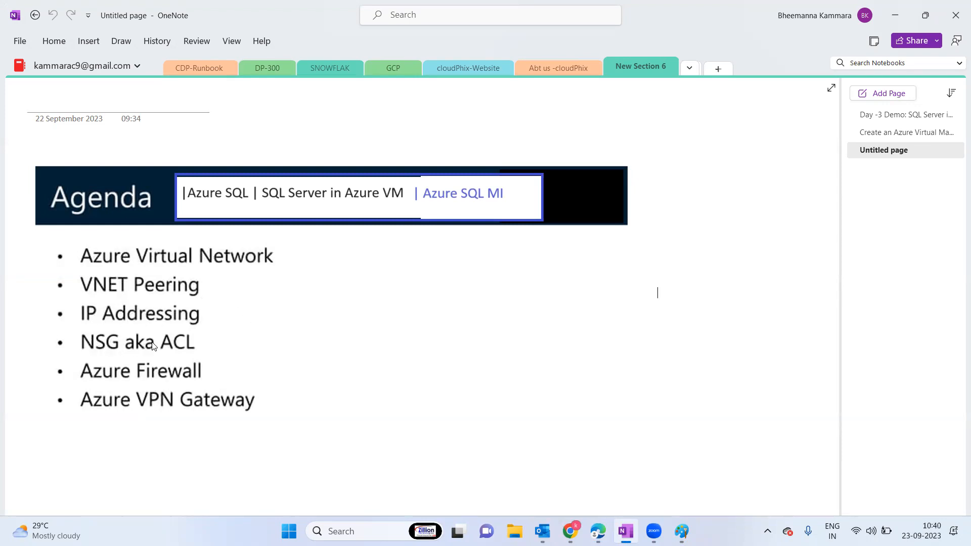
key(alt+Tab)
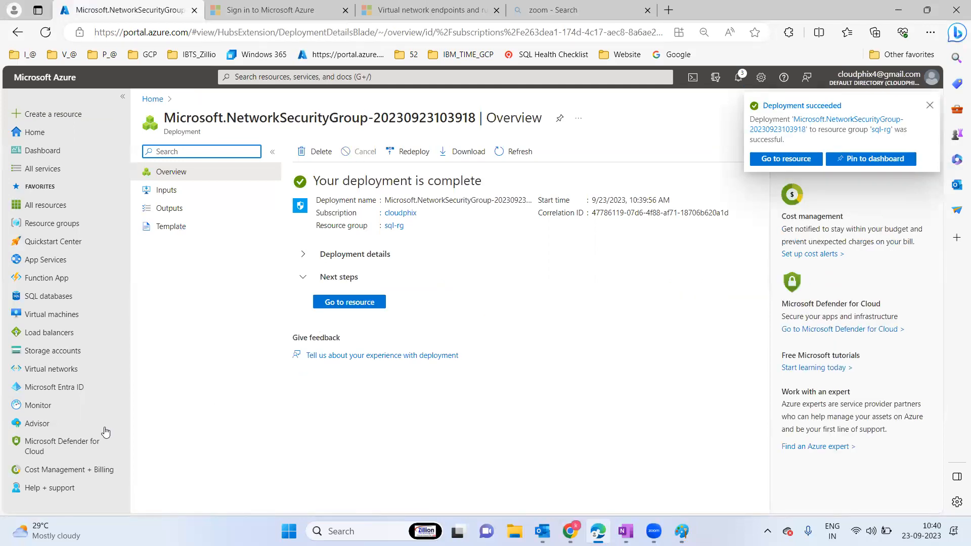
click(348, 302)
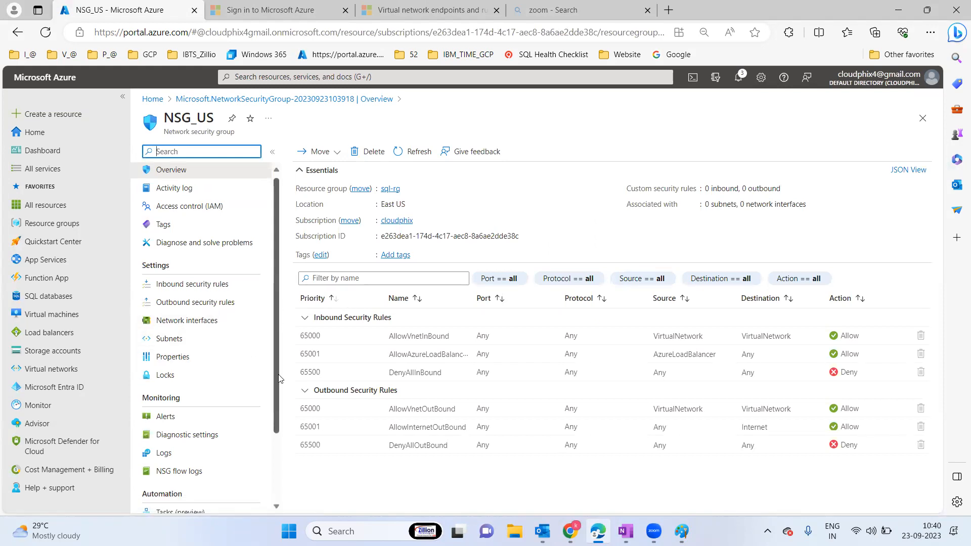
scroll(275, 303, down, 1)
scroll(268, 340, up, 1)
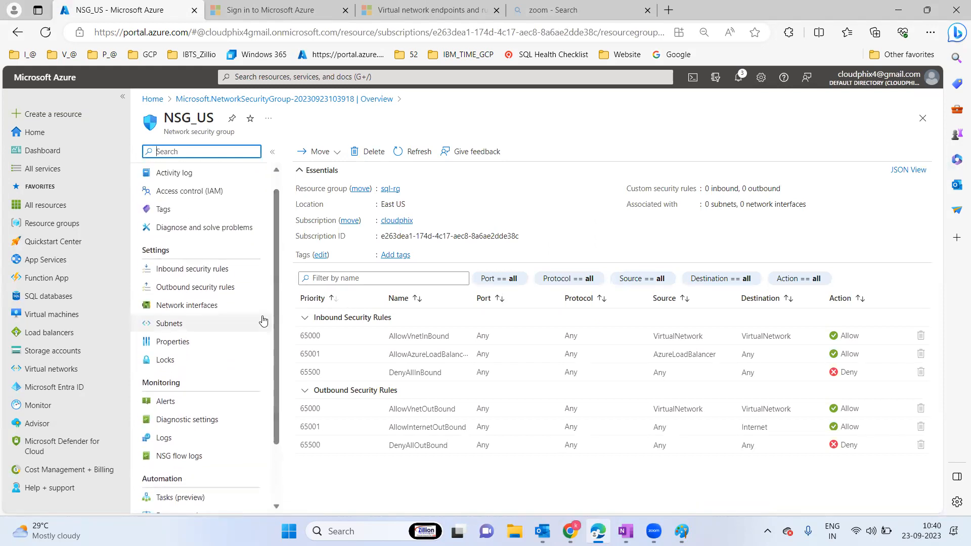
click(167, 324)
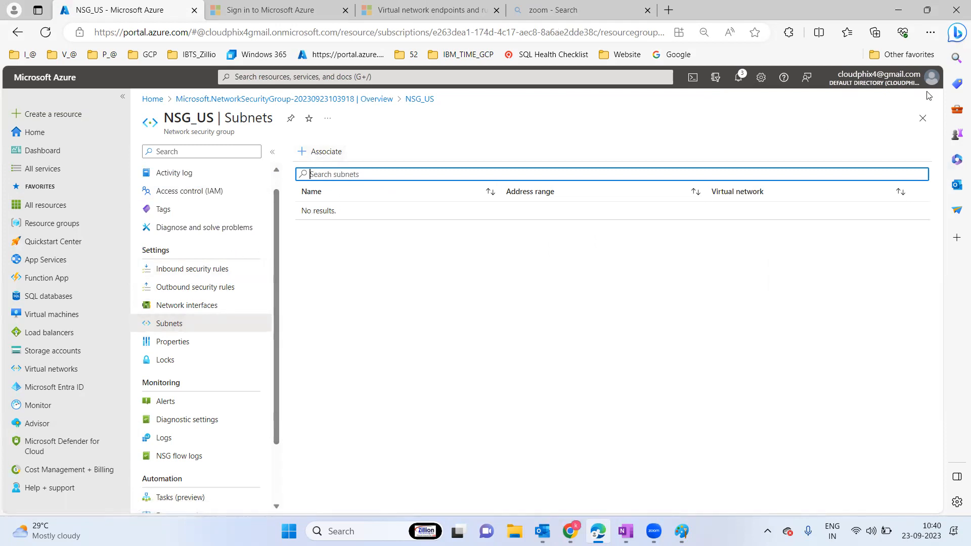
click(922, 118)
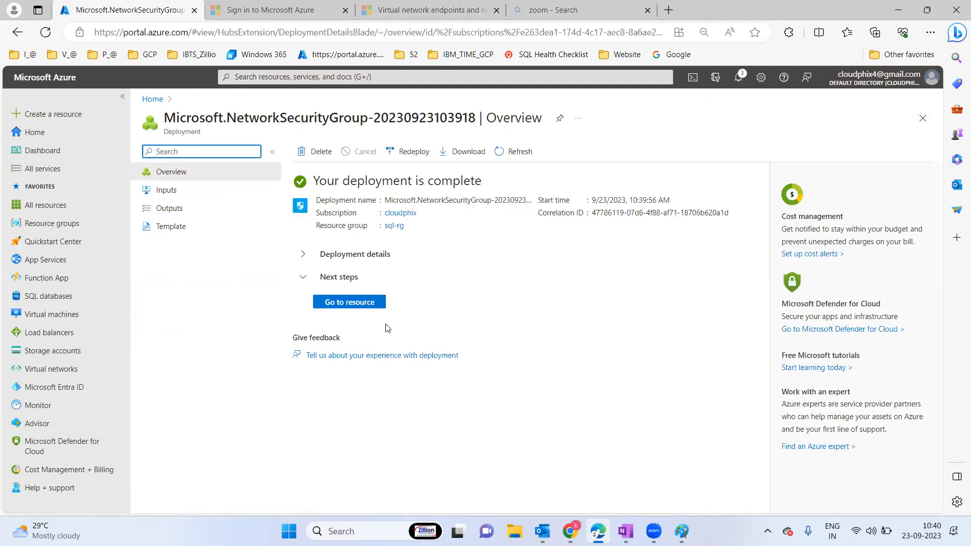
Review the outbound and inbound security rules of NSG_US and return to the portal home page
click(348, 303)
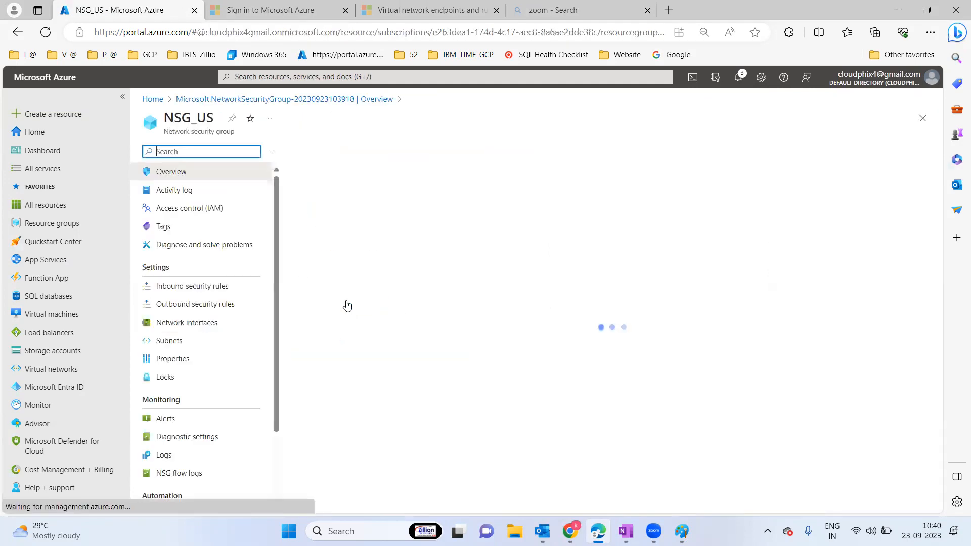
click(186, 287)
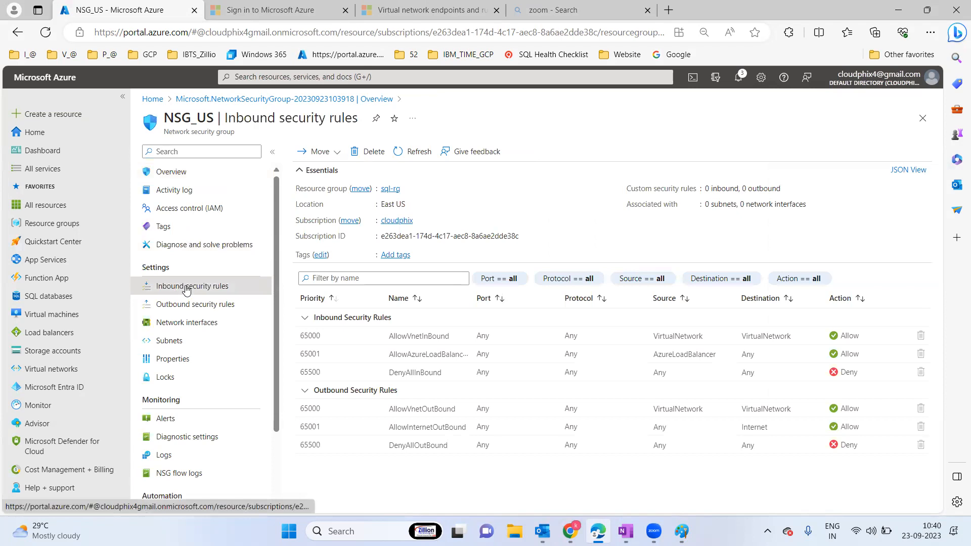
click(199, 305)
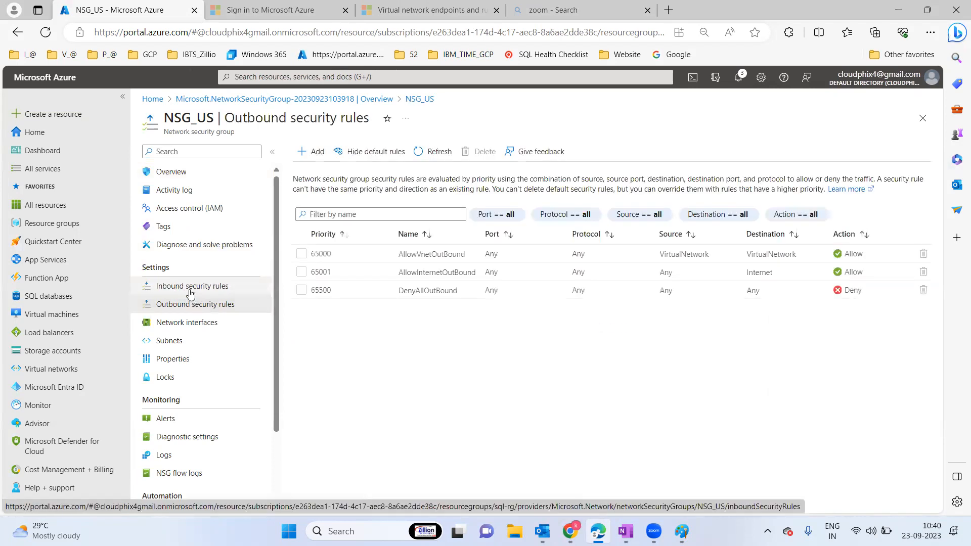
click(190, 290)
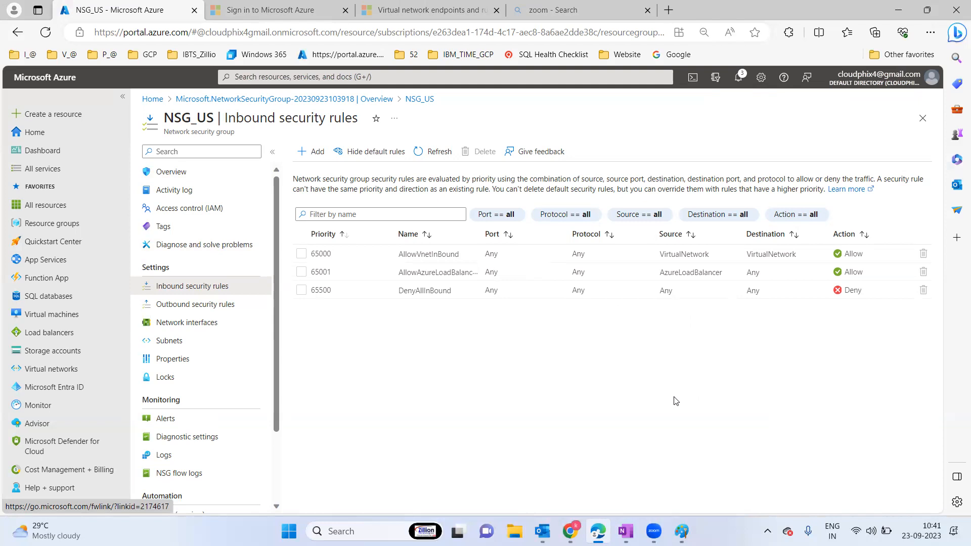
click(922, 120)
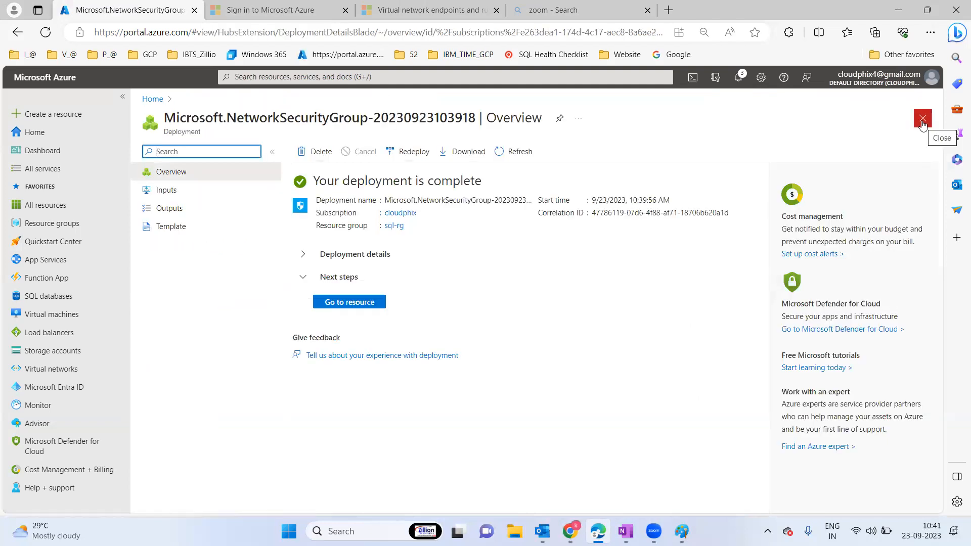
click(922, 121)
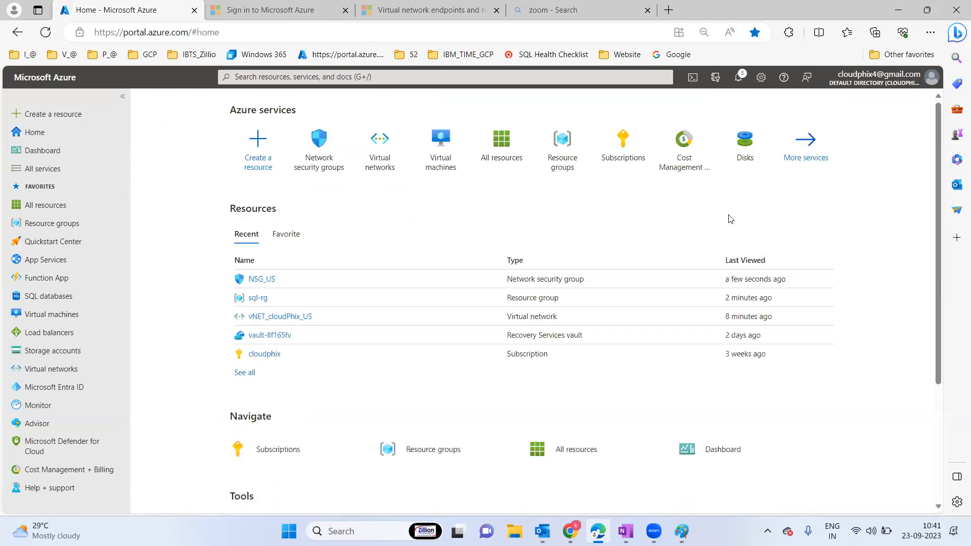
Start a new virtual machine in resource group sql-rg and name it demosqlvm
click(443, 147)
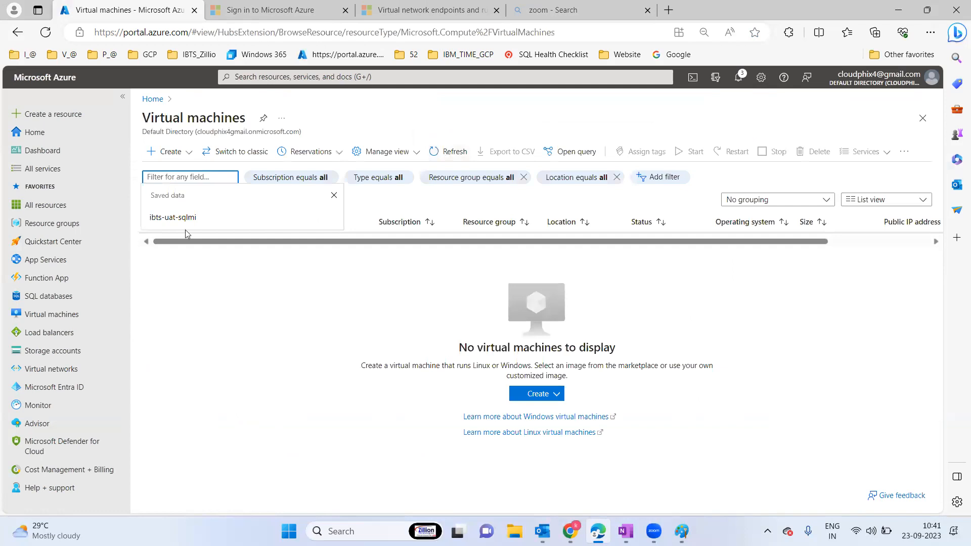
click(170, 154)
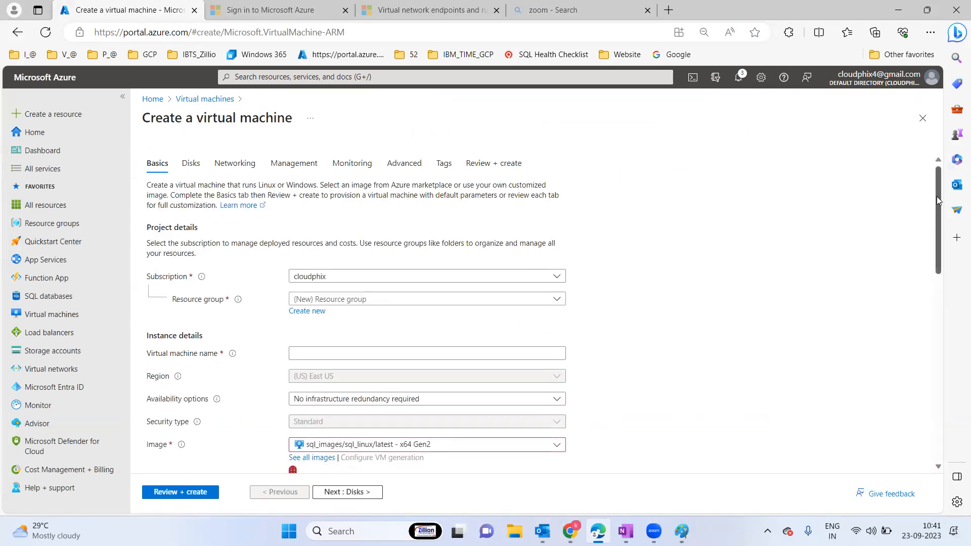
scroll(936, 199, down, 2)
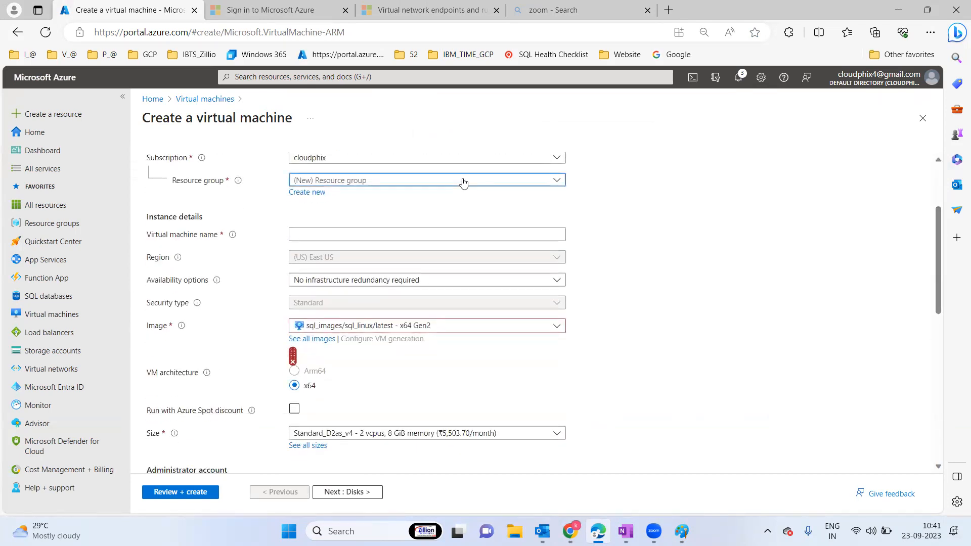
click(463, 181)
click(310, 238)
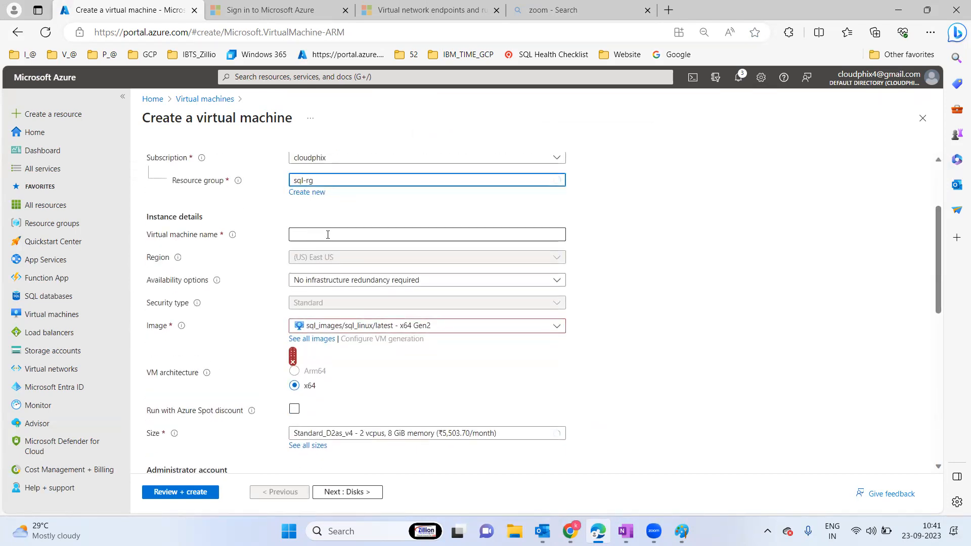
click(327, 234)
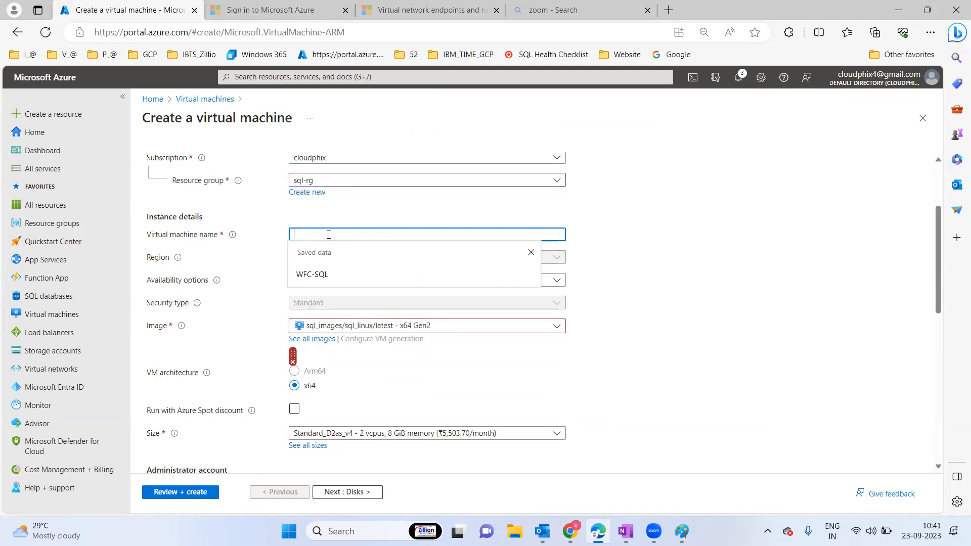
text(demo)
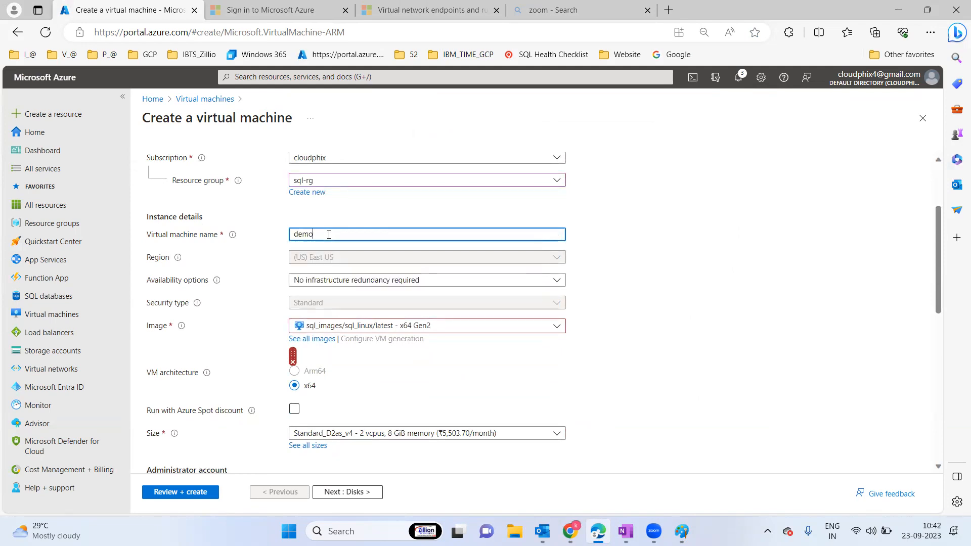
text(sqlvm)
click(678, 246)
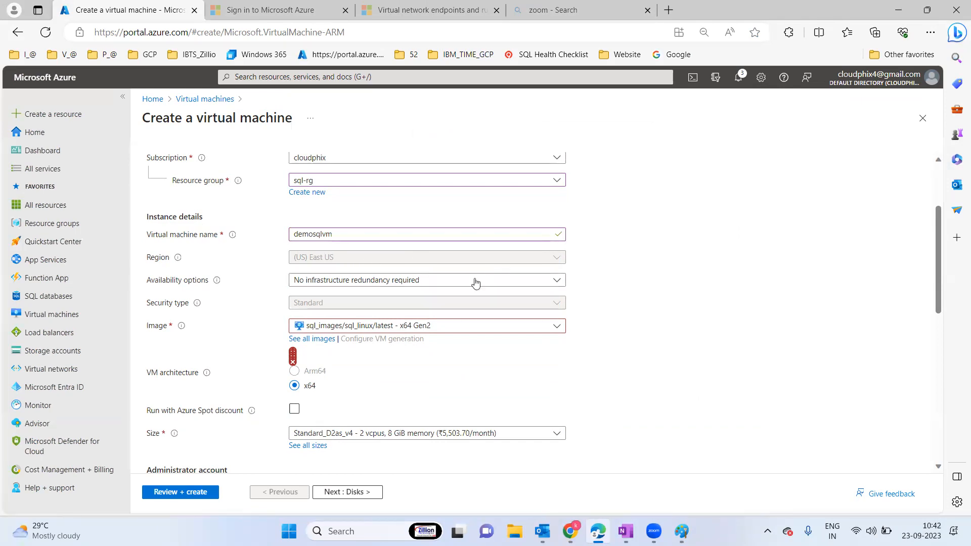
click(441, 333)
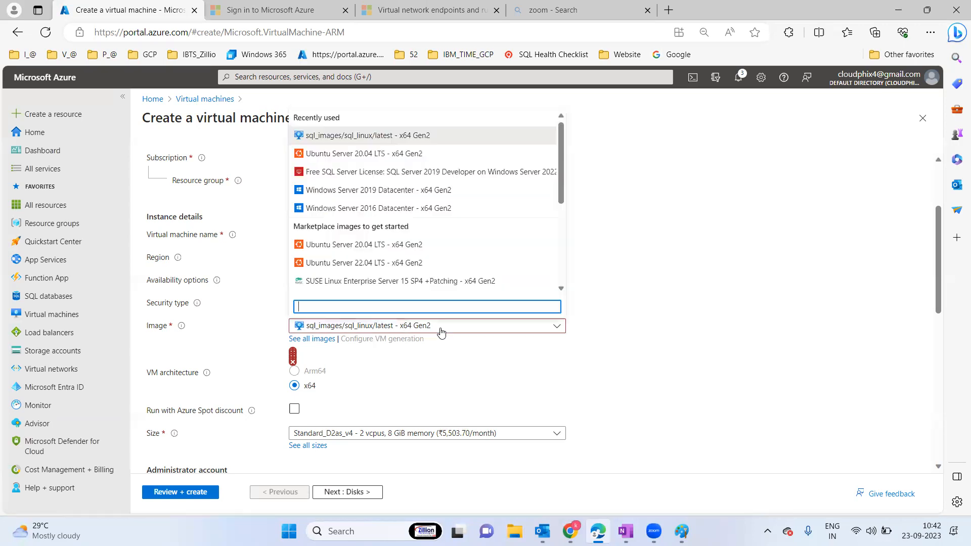
click(377, 379)
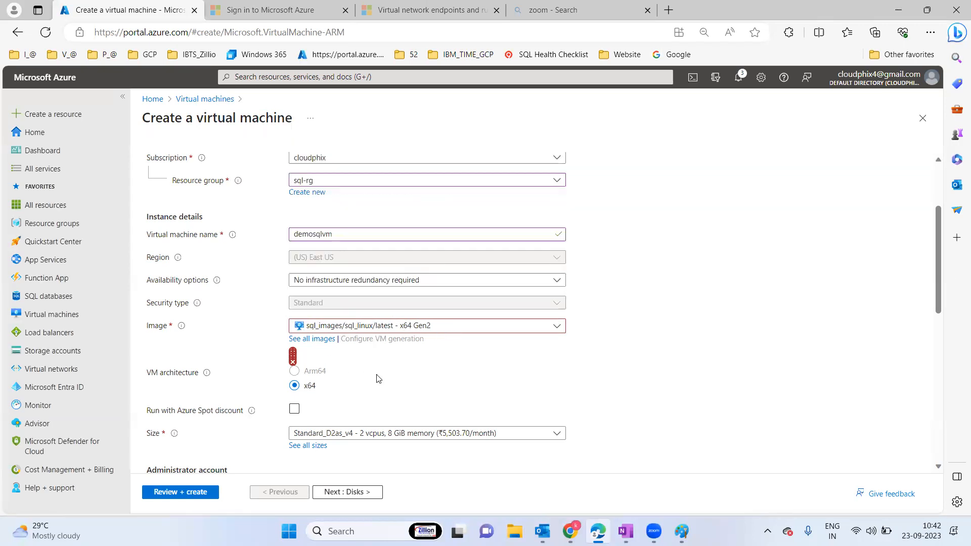
click(311, 339)
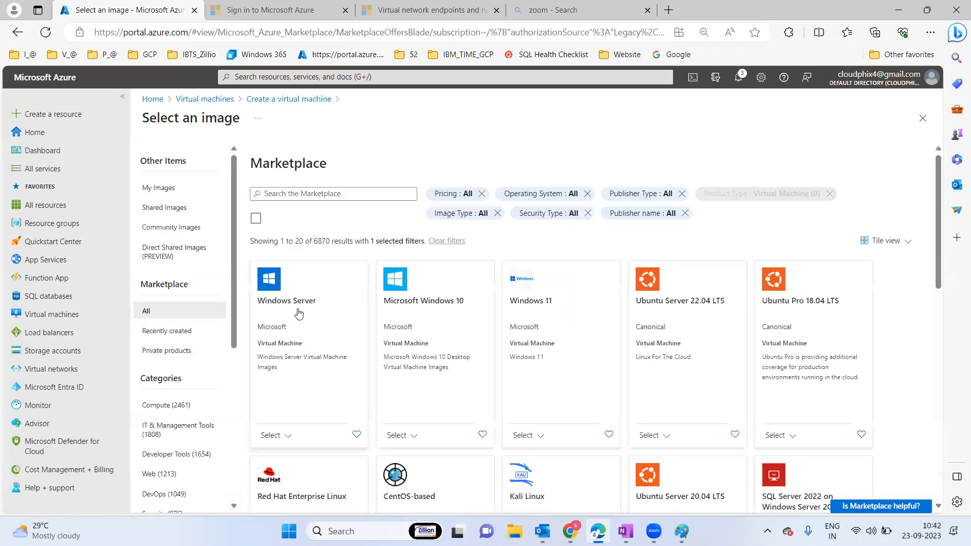
click(923, 118)
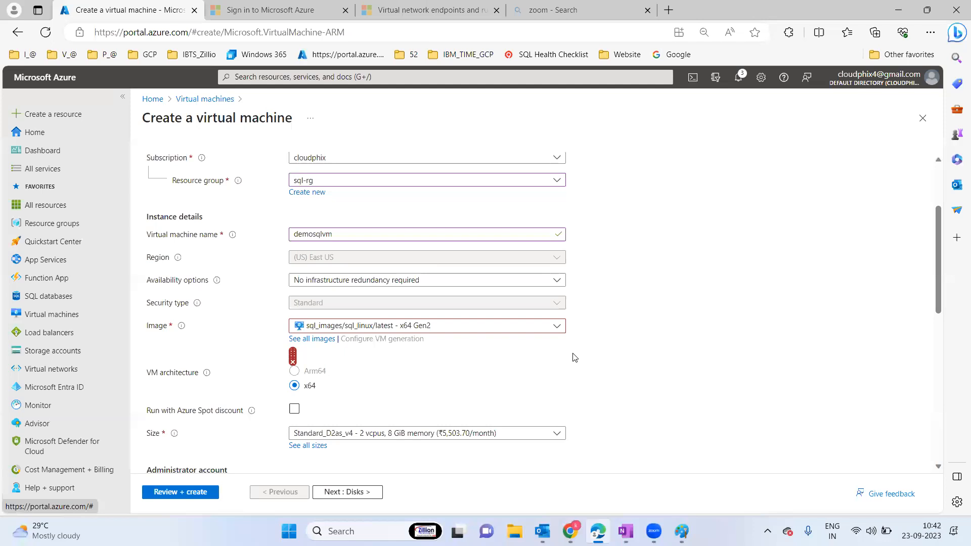
Set the virtual machine's image to Windows Server 2016 Datacenter - x64 Gen2
click(367, 326)
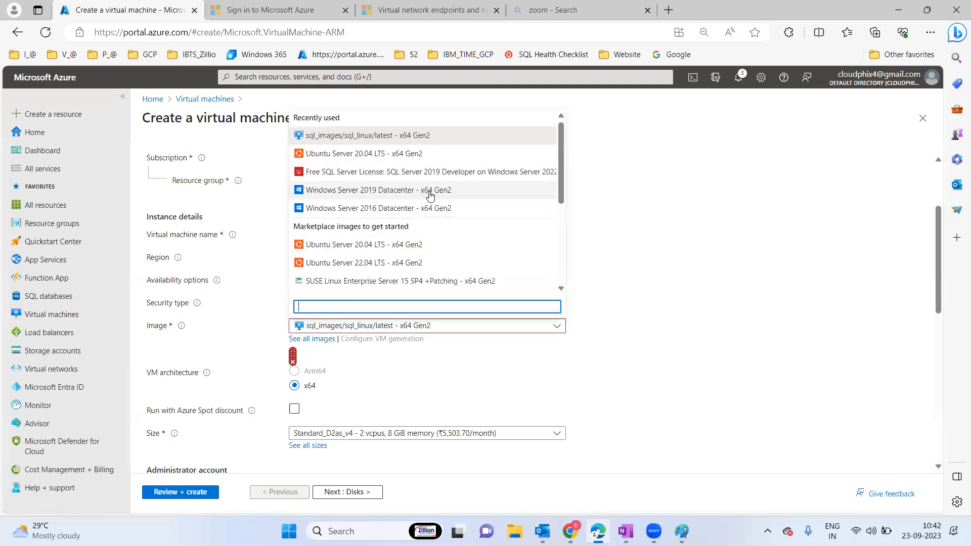
click(370, 209)
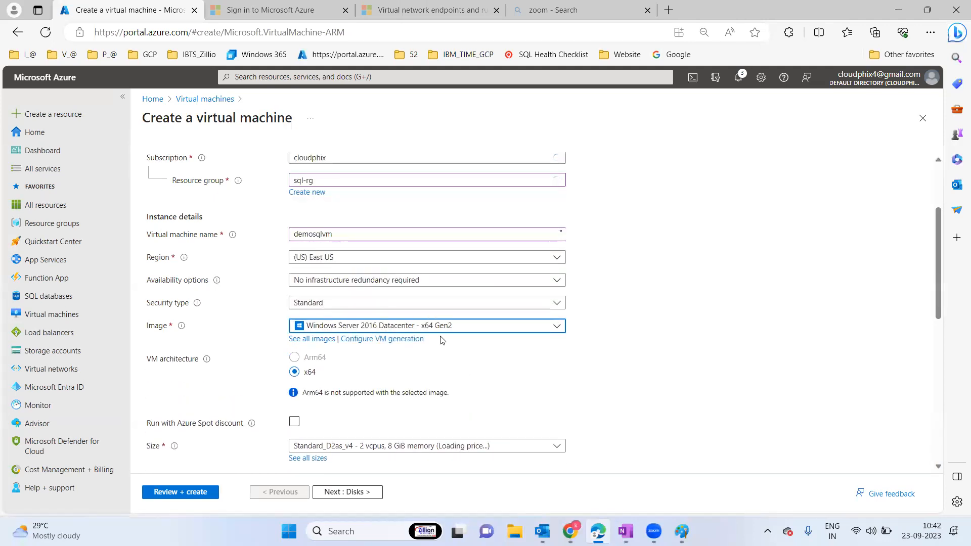
Browse My Images, Shared Images and Community Images in the image selection, and return to the virtual machine form
click(316, 339)
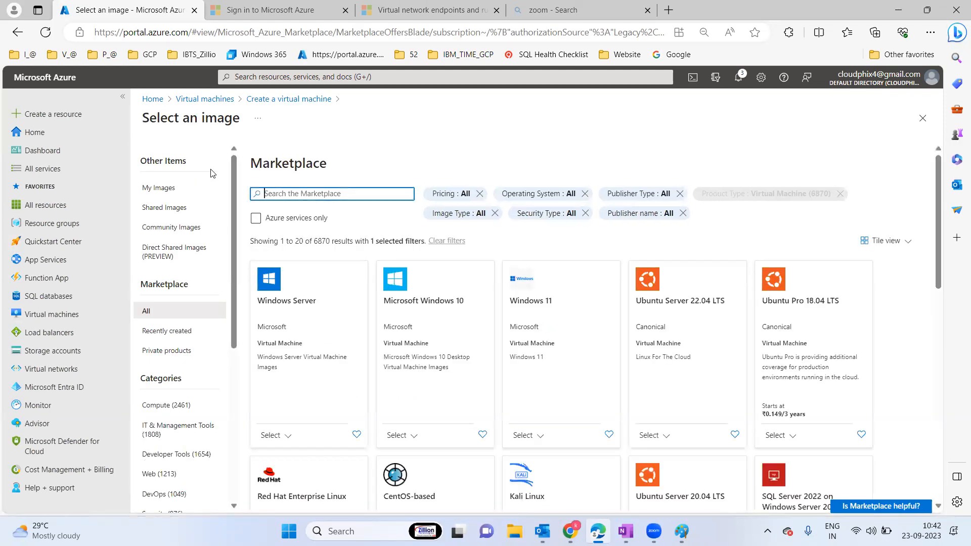
click(160, 190)
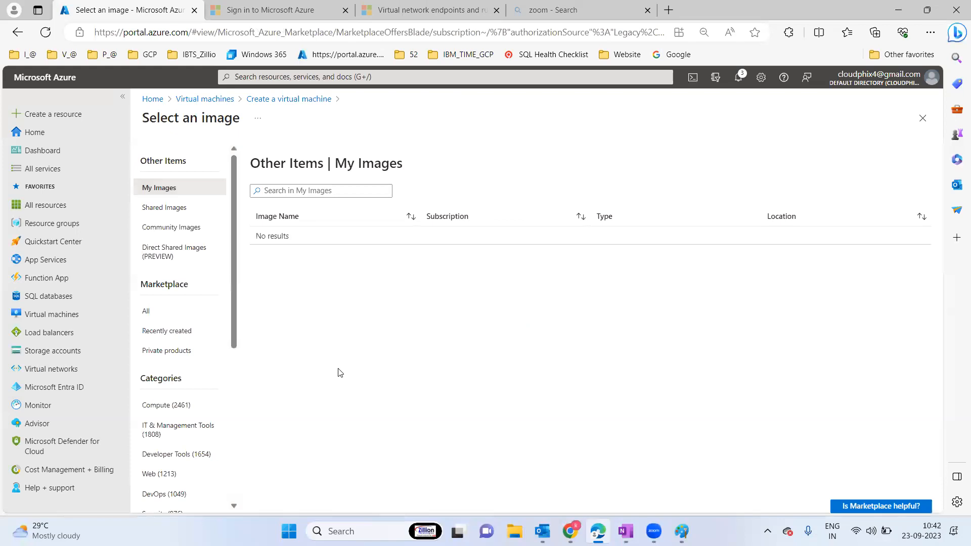
click(161, 212)
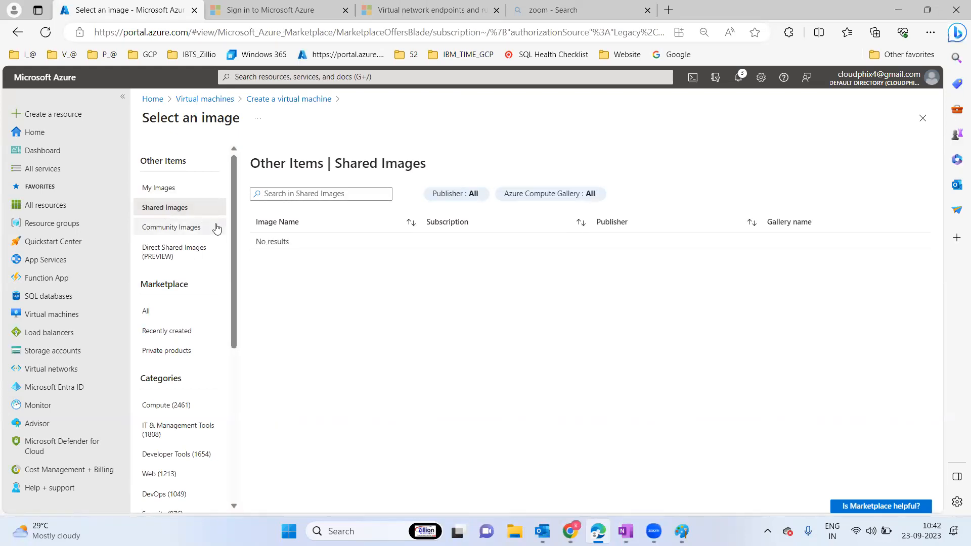
click(181, 236)
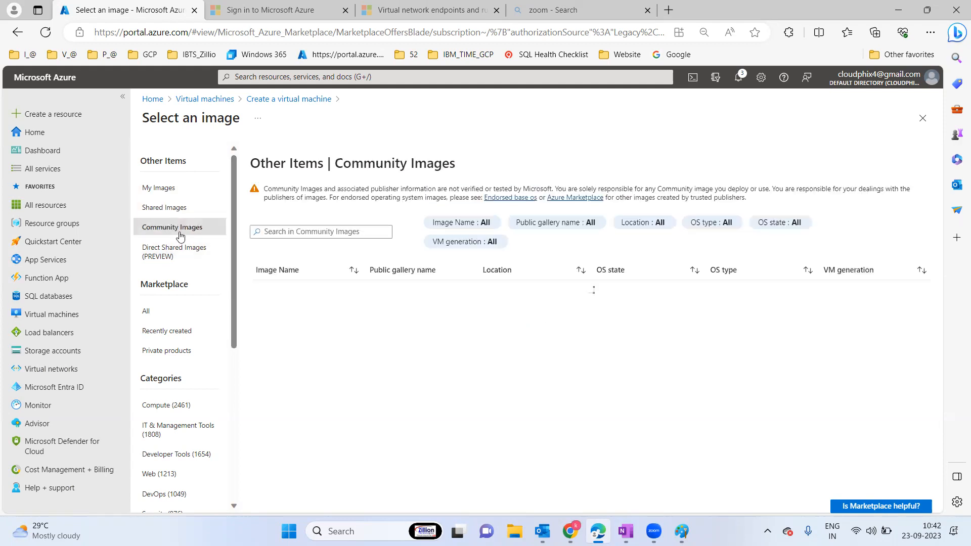
click(162, 183)
click(922, 122)
Try the sql_images/sql_linux/latest image and replace it with Windows 11 Pro, version 22H2 - x64 Gen2
click(359, 329)
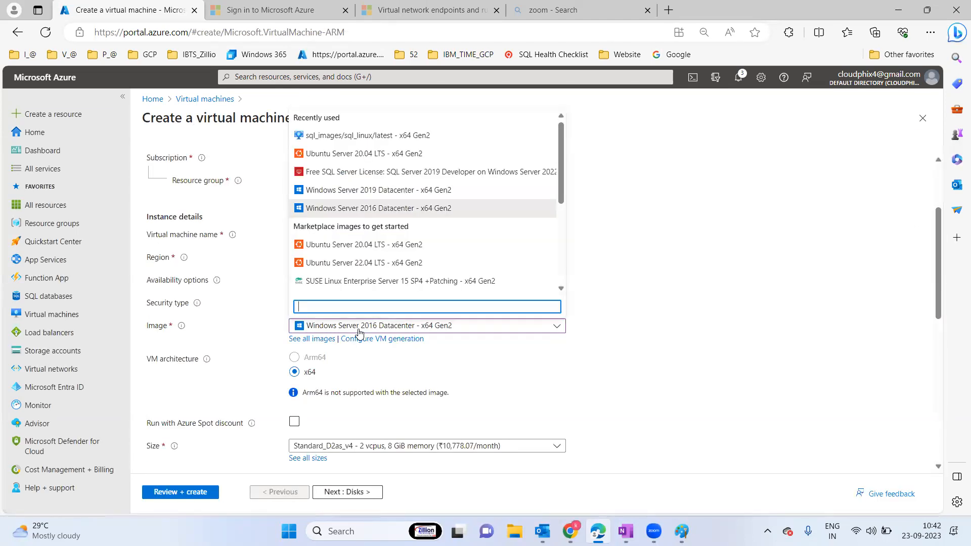
click(319, 141)
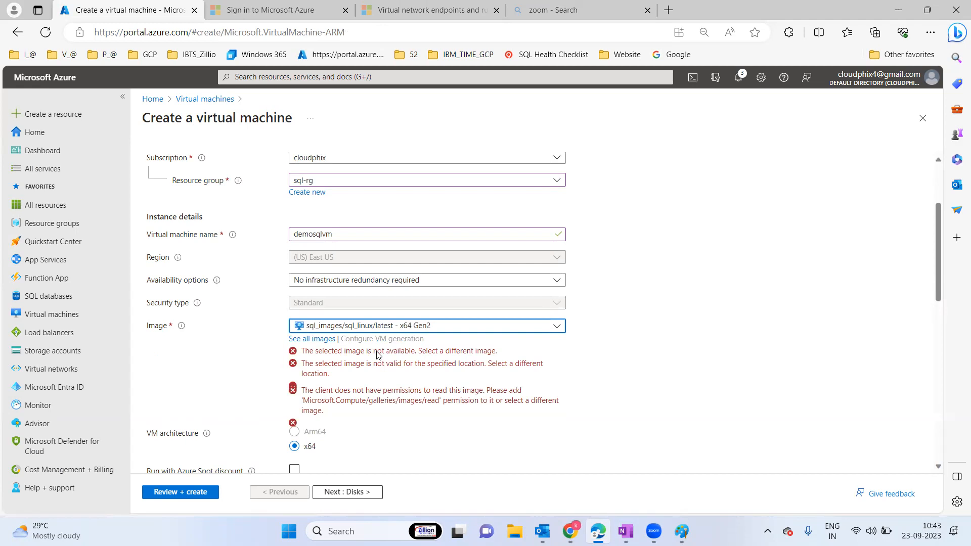
click(333, 328)
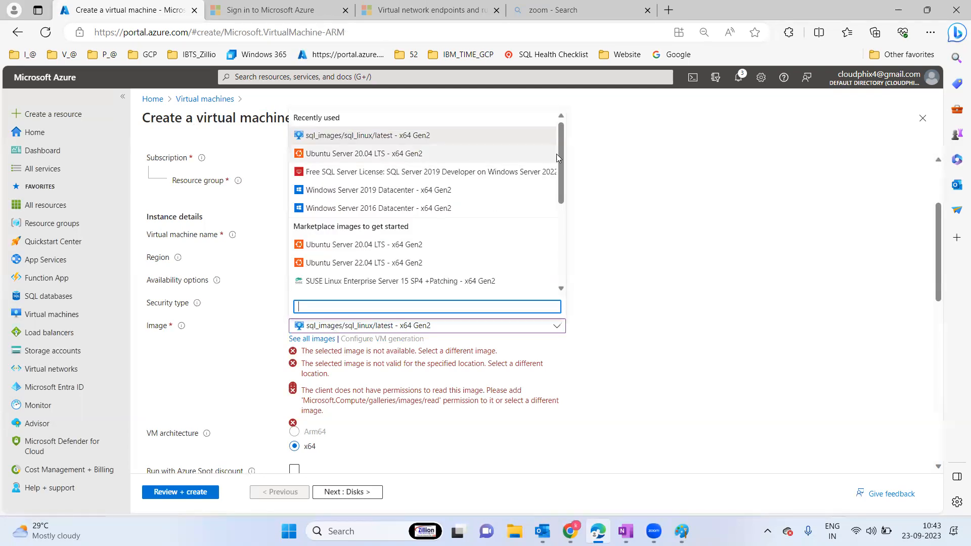
drag(561, 156, 560, 234)
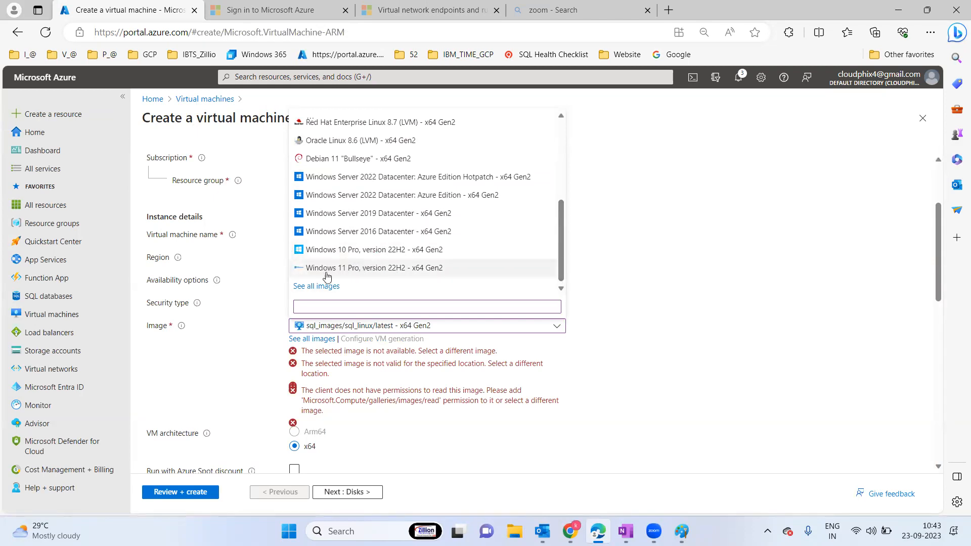
click(354, 269)
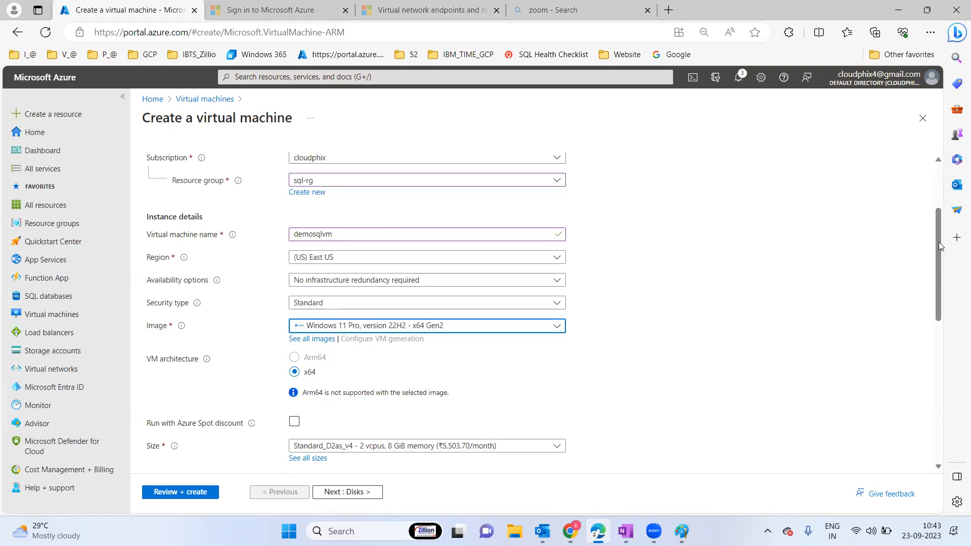
Set the virtual machine's size to B2s from the full list of VM sizes
drag(939, 244, 948, 355)
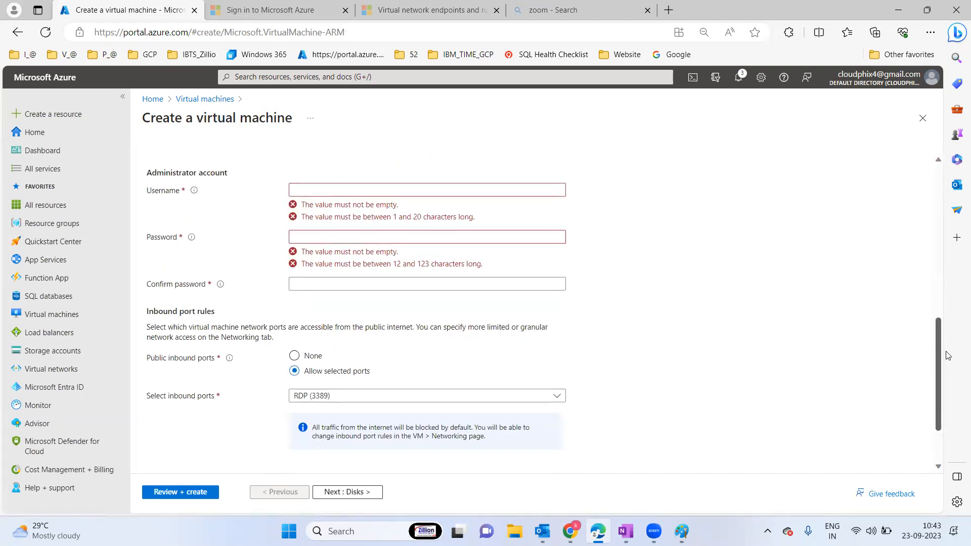
scroll(941, 366, up, 3)
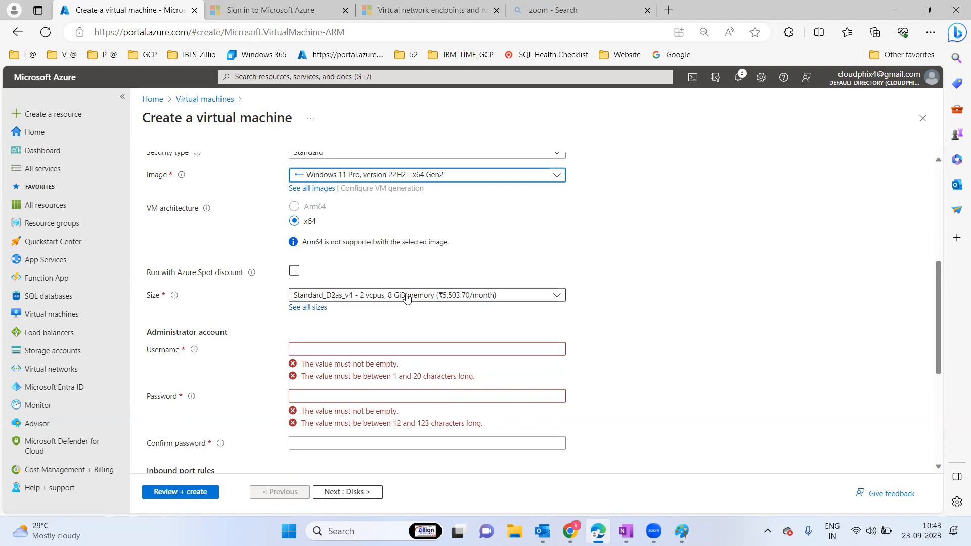
click(315, 307)
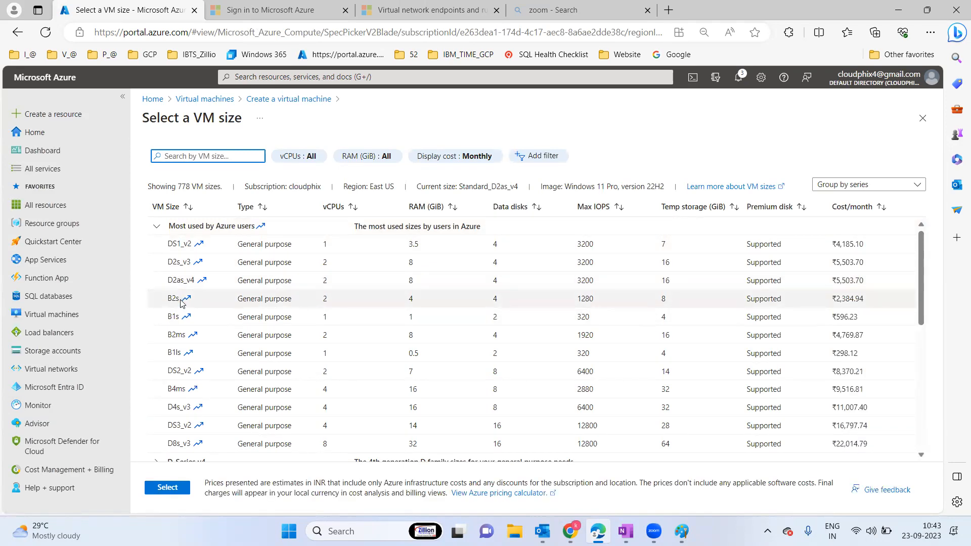
click(182, 302)
click(176, 490)
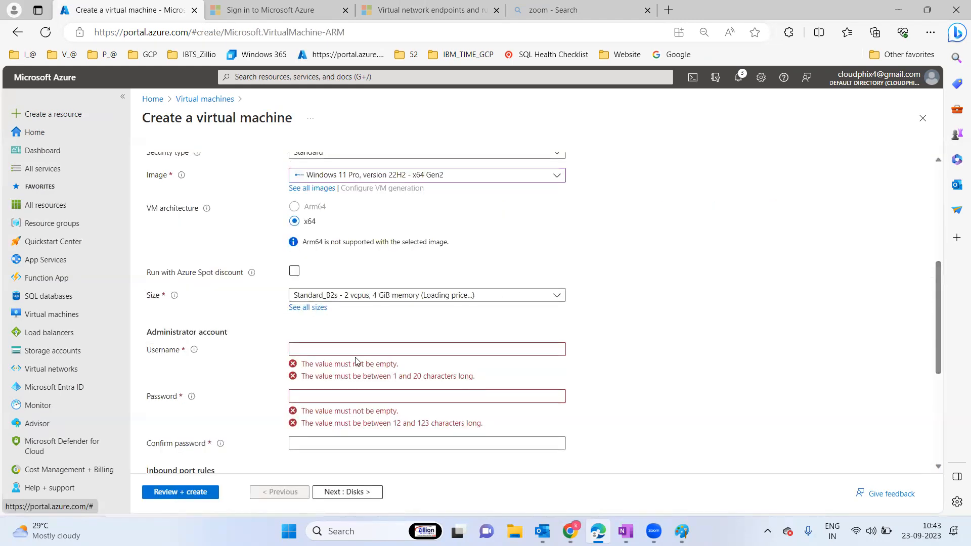
Set the administrator account's username to sqladmin
click(329, 353)
text(sq)
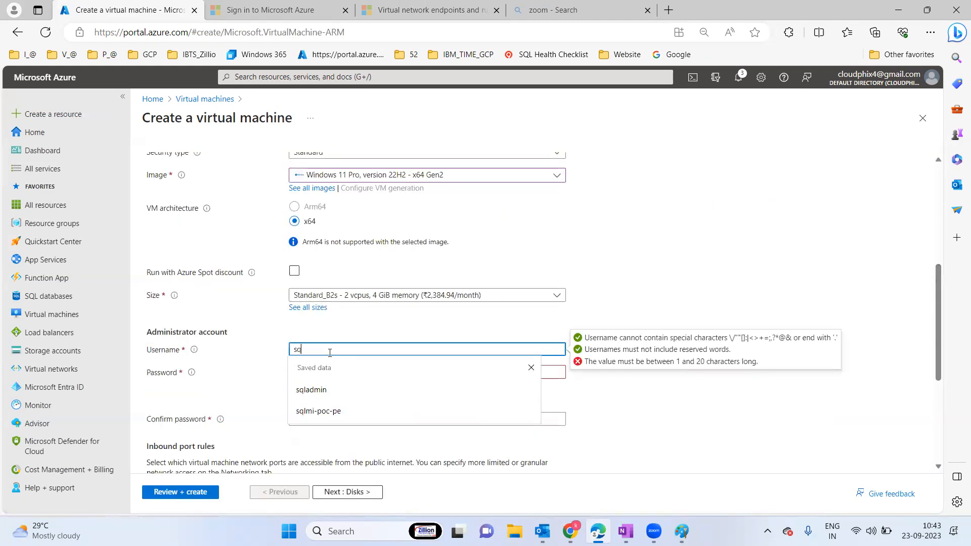
text(ladmin)
key(Tab)
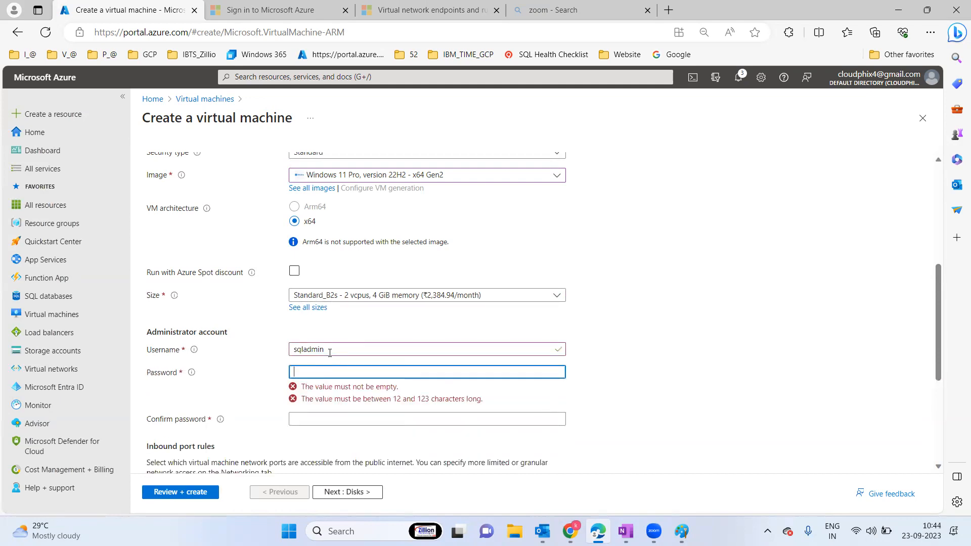
Enter the administrator account's password and repeat it in the confirmation field
text(•••)
key(BackSpace)
key(BackSpace)
key(BackSpace)
text(••)
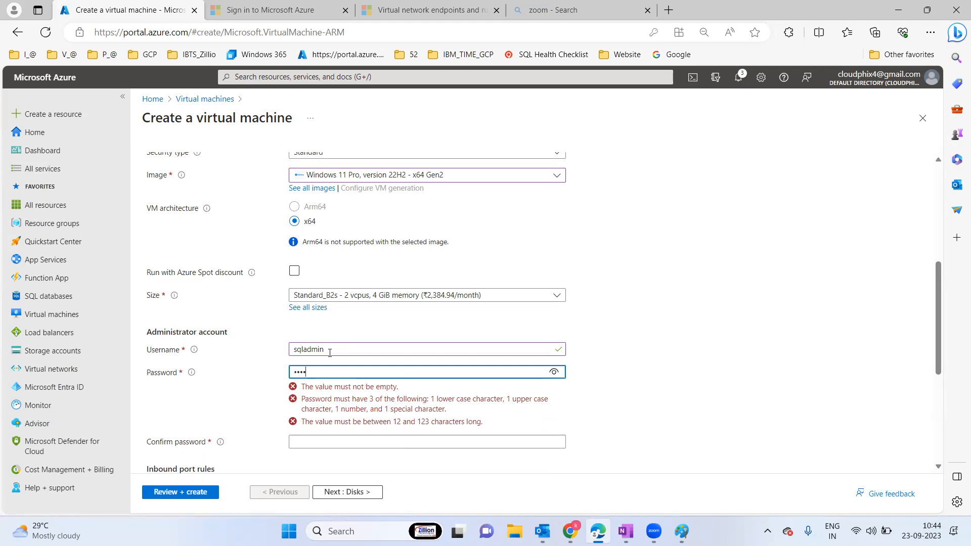
text(••••••••••)
key(Tab)
text(•••••••)
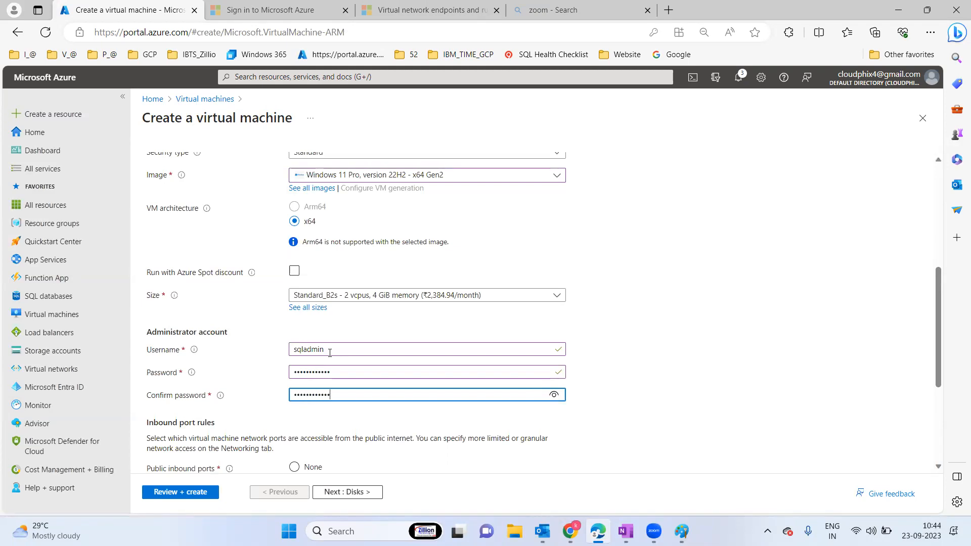
click(666, 362)
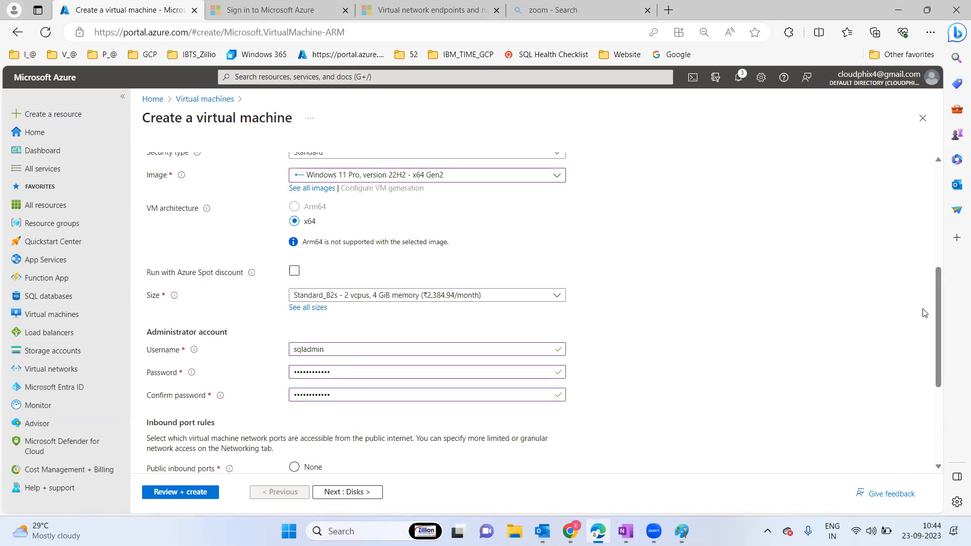
Proceed to the disk settings, try Standard HDD, and set the OS disk type to Standard SSD (locally-redundant storage)
drag(942, 337, 929, 448)
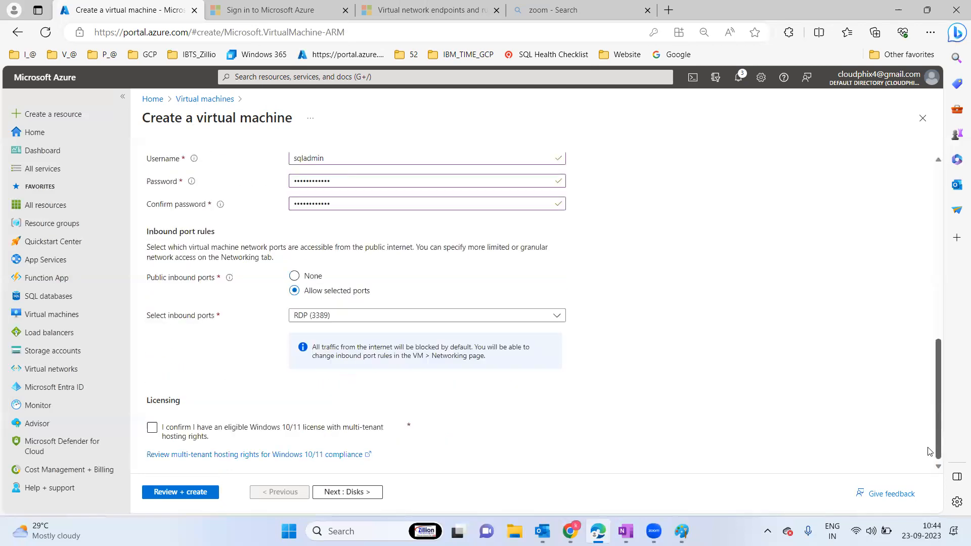
click(349, 492)
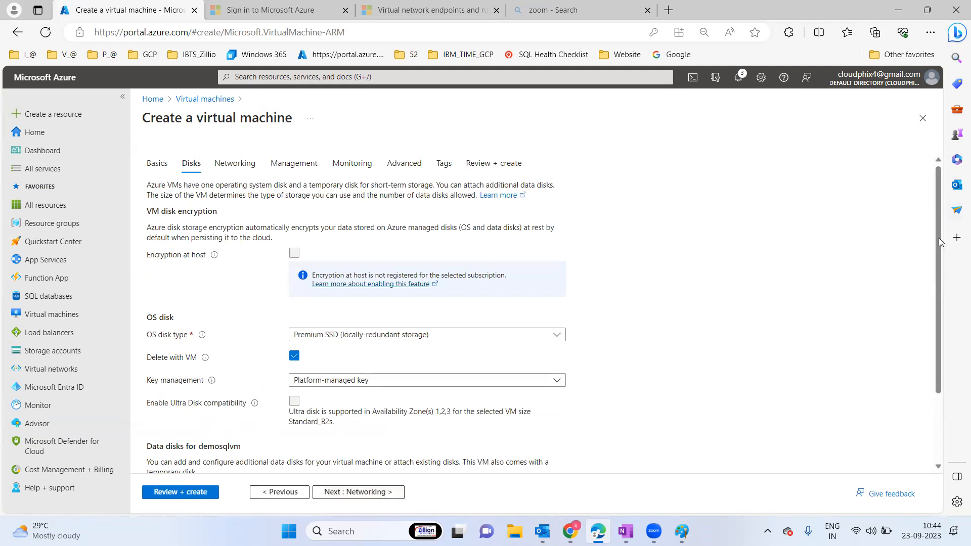
drag(939, 238, 933, 433)
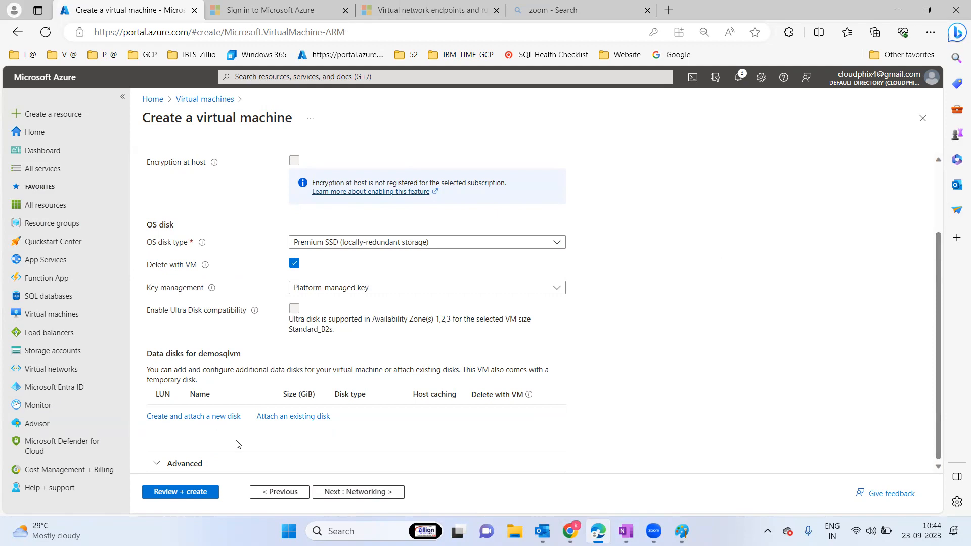
click(368, 244)
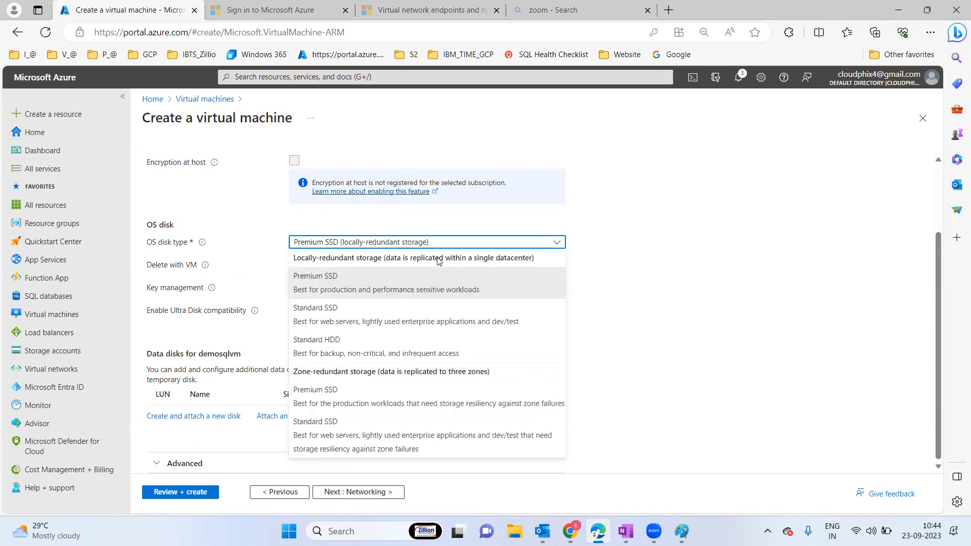
click(345, 345)
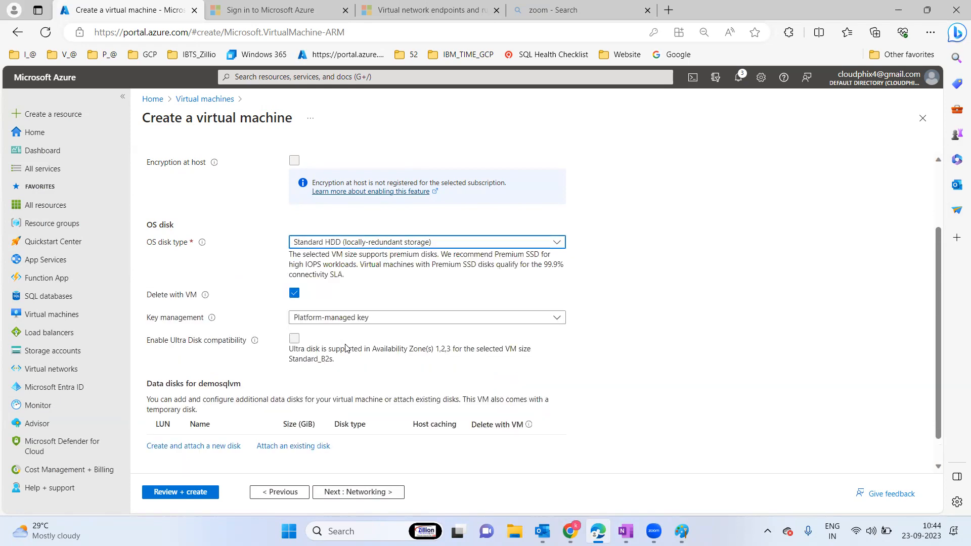
click(354, 242)
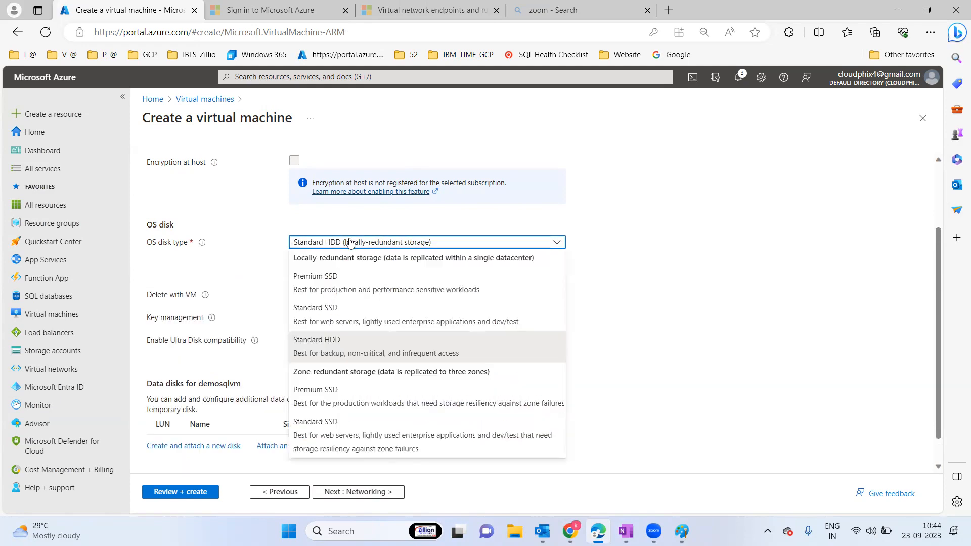
click(331, 317)
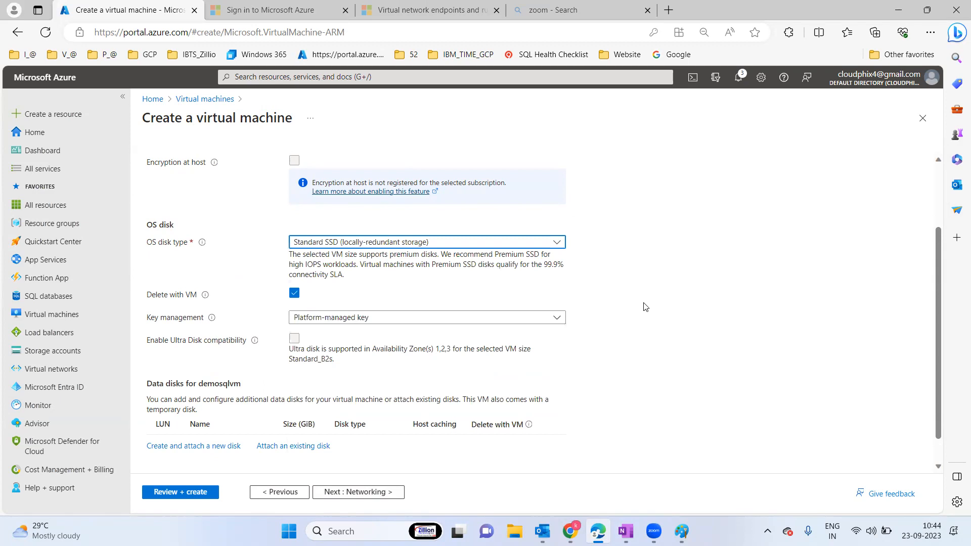
drag(936, 408, 914, 203)
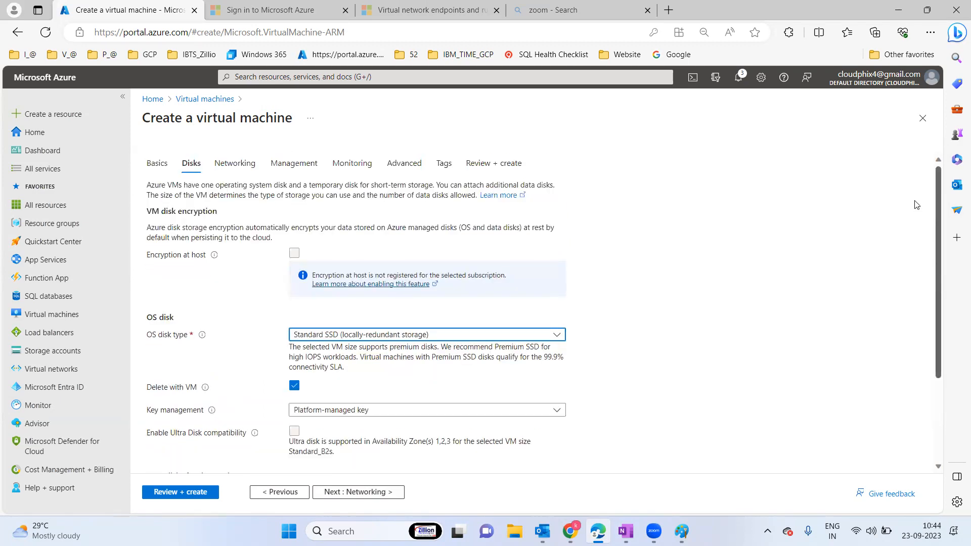
Proceed to the networking settings, keep virtual network vNET_cloudPhix_US and set the subnet to app-sub-2 (192.168.2.0/24)
click(369, 487)
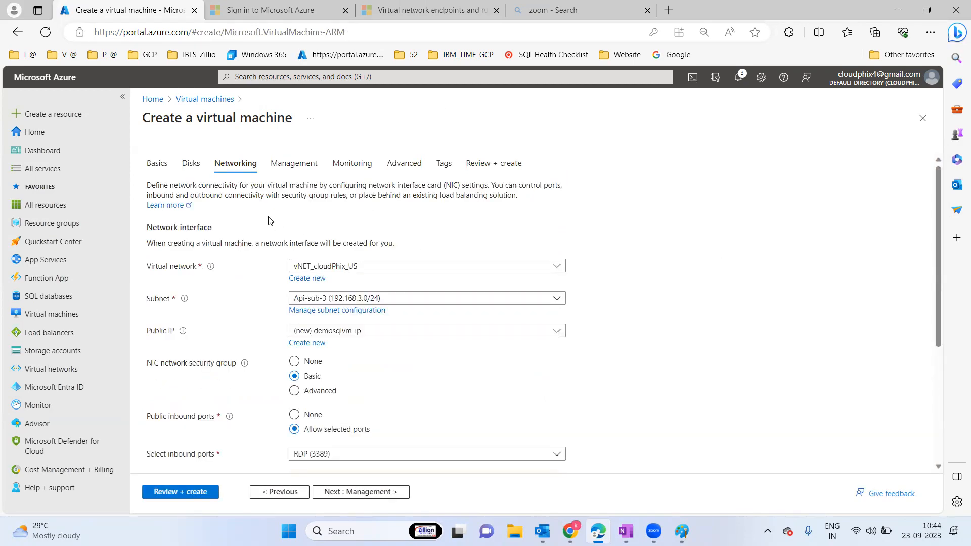
click(377, 271)
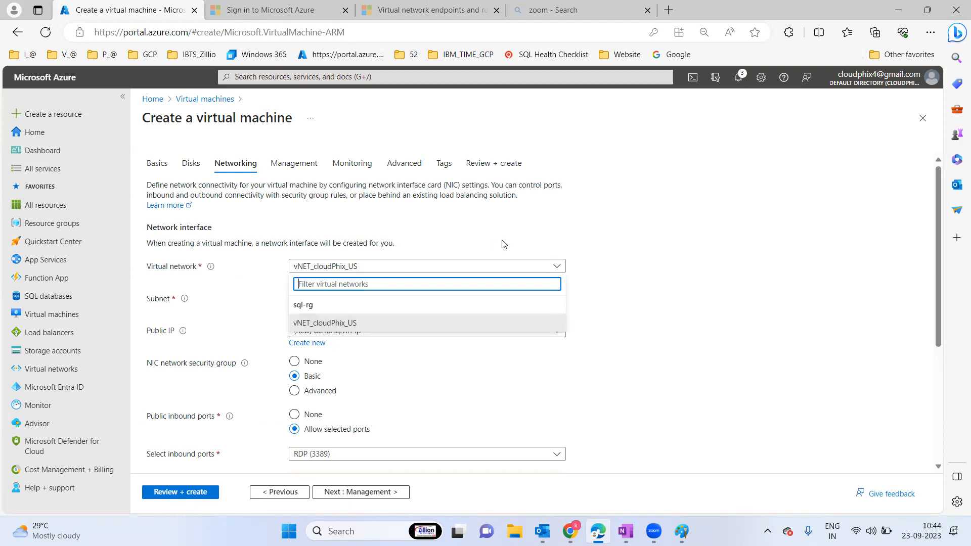
click(609, 262)
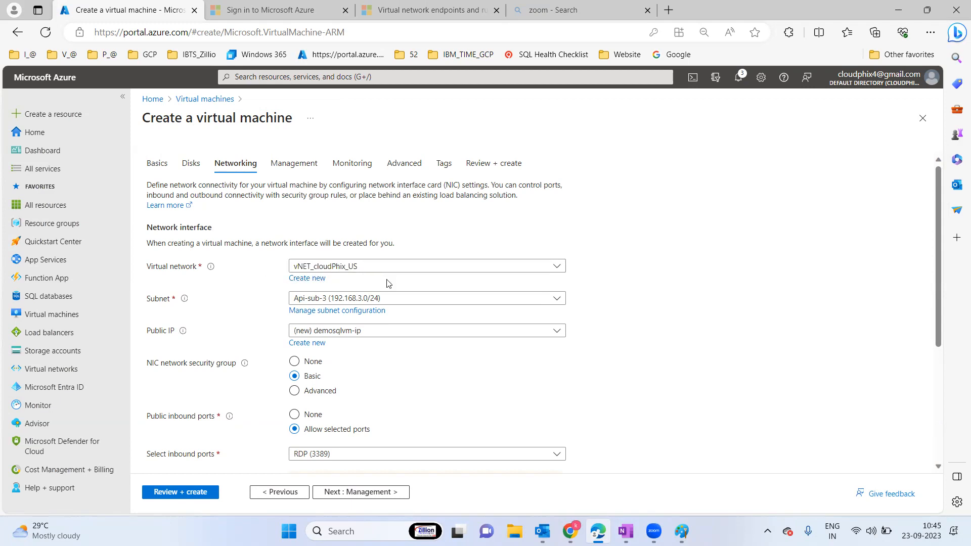
click(336, 299)
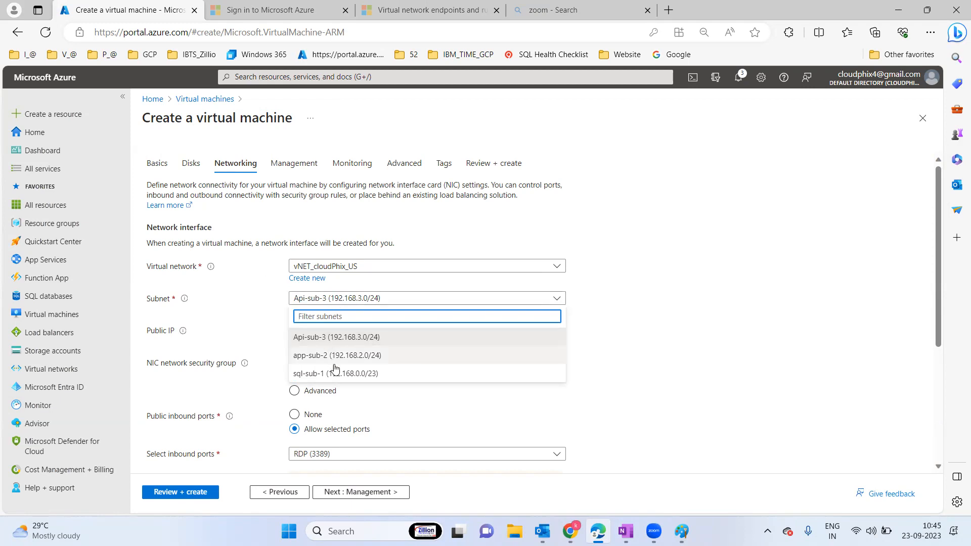
click(353, 356)
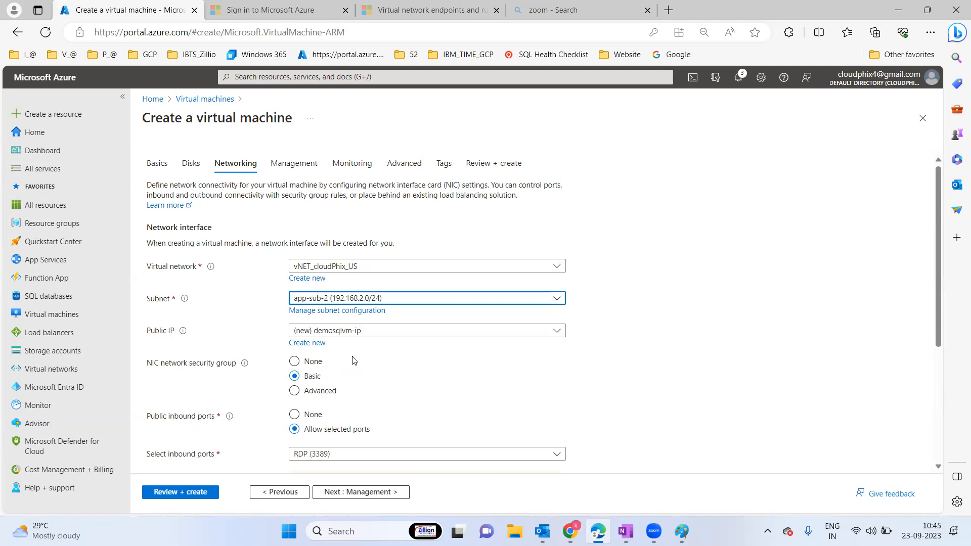
Keep the new public IP demosqlvm-ip and accept its settings with Standard SKU, static assignment and Microsoft network routing
click(367, 337)
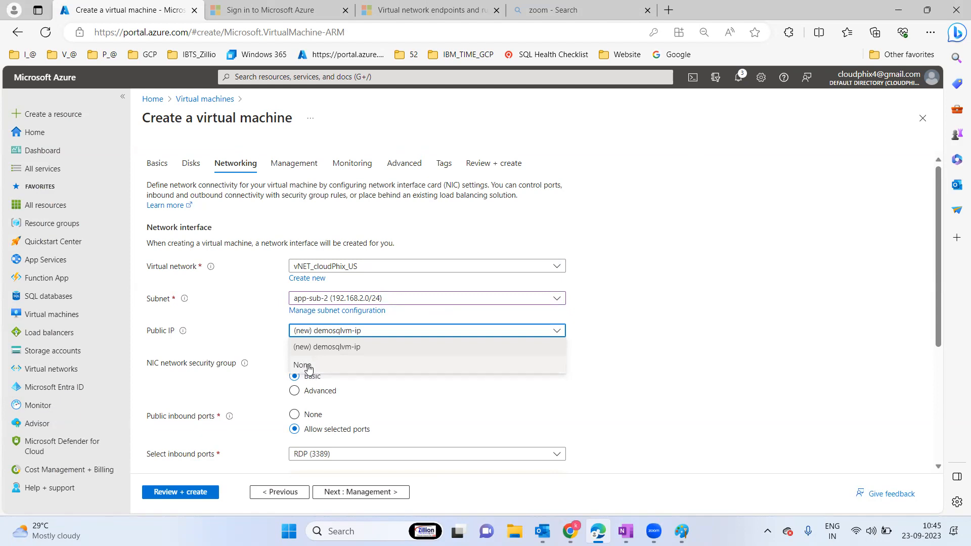
click(353, 349)
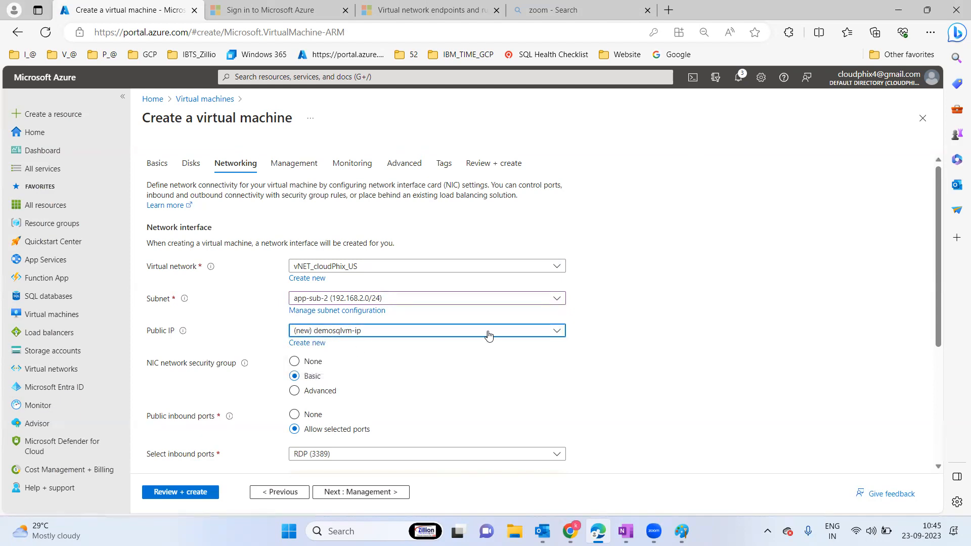
click(308, 344)
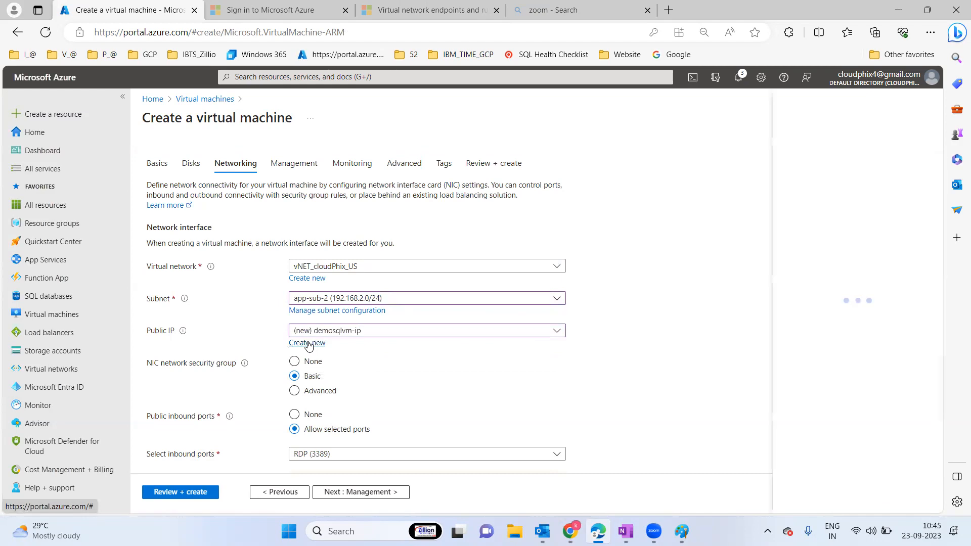
mouse_move(807, 221)
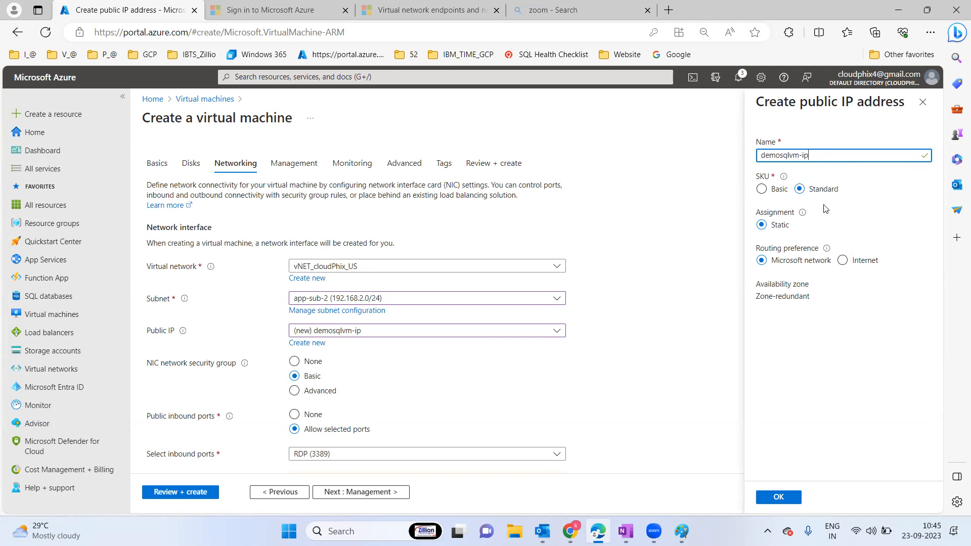
click(779, 498)
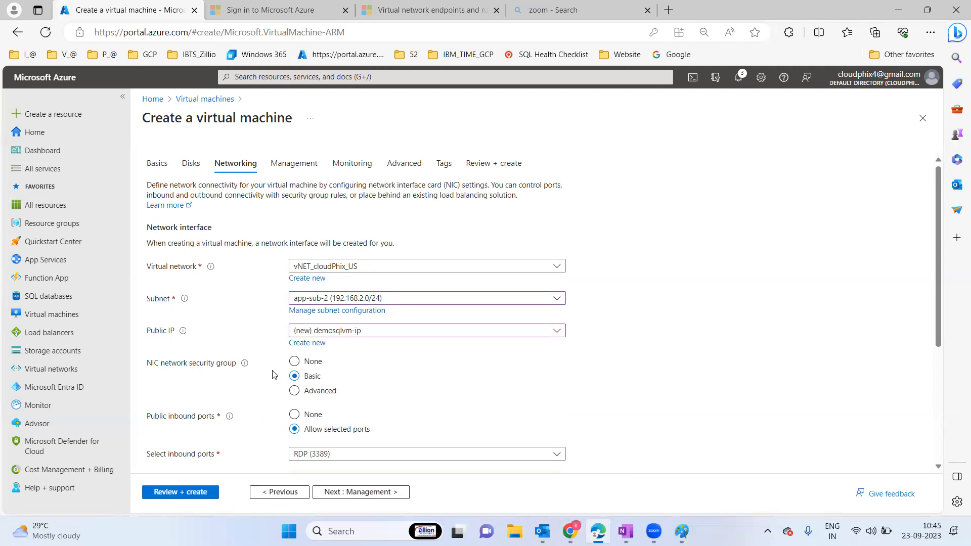
Try the Basic and None options for the NIC network security group, and set it to Advanced with NSG_US as the configured group
click(295, 392)
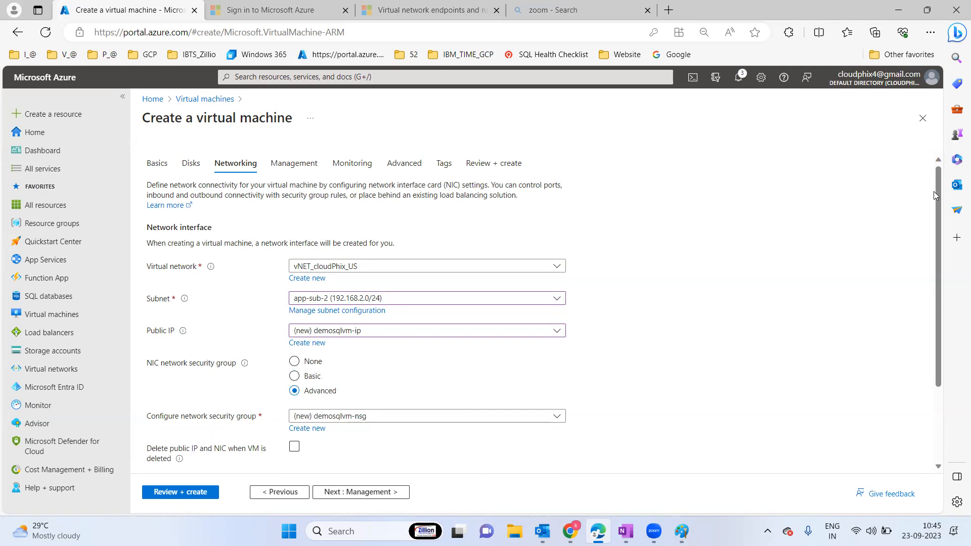
drag(936, 196, 941, 260)
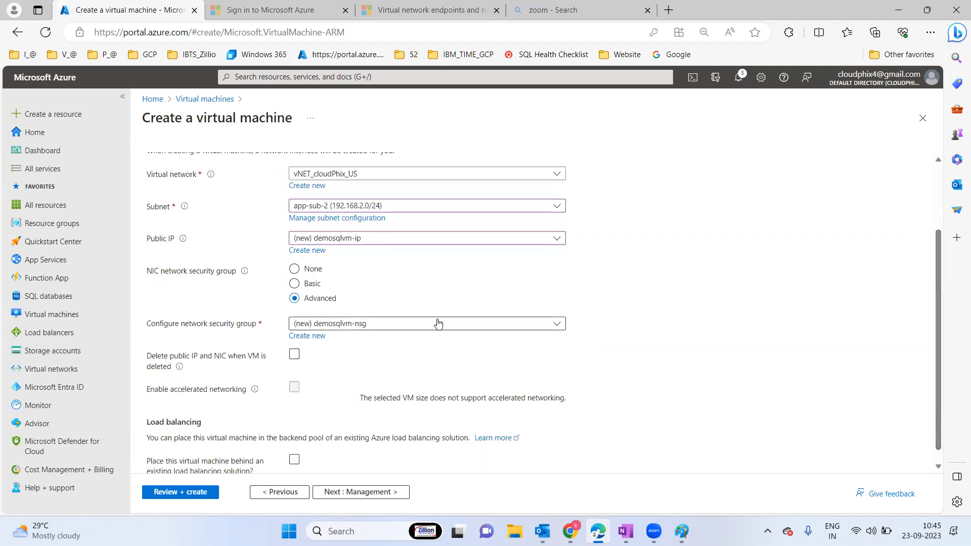
click(408, 323)
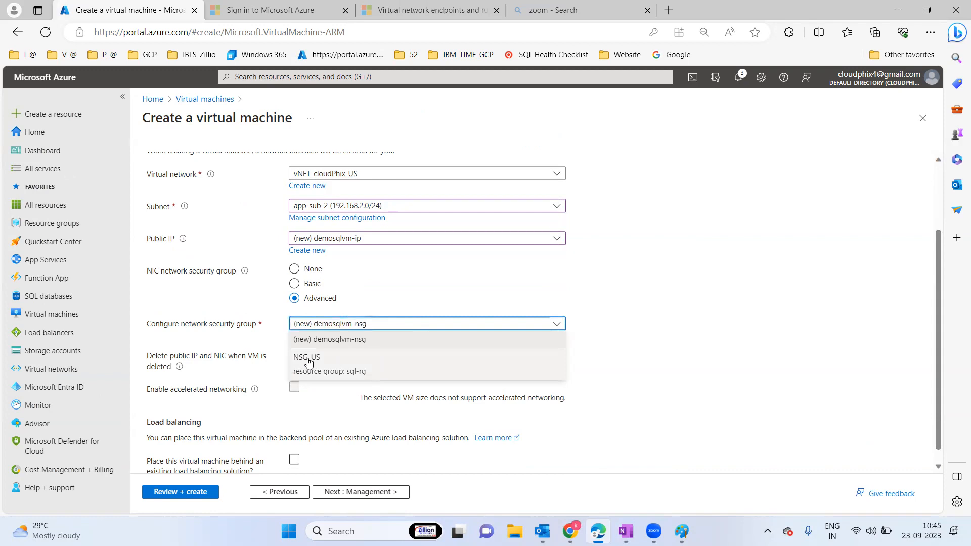
click(299, 285)
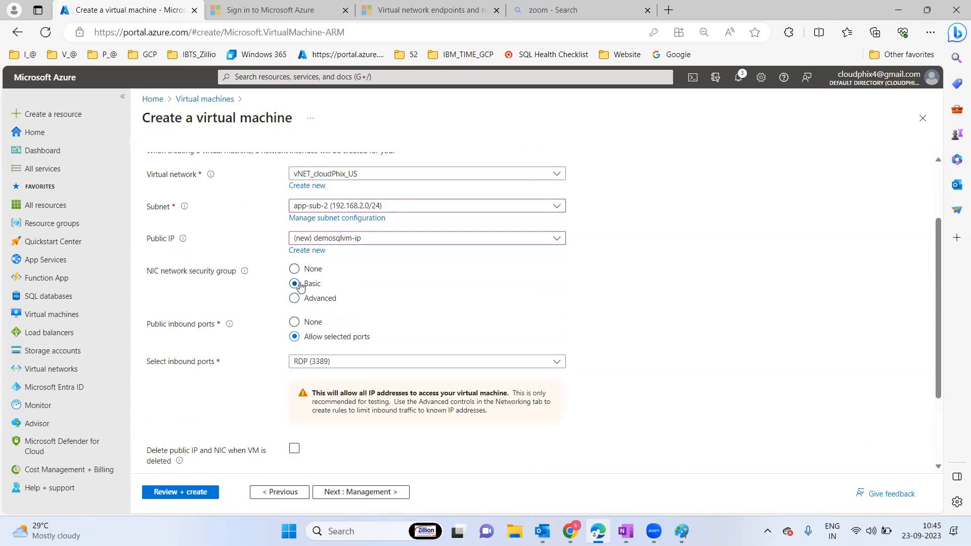
click(294, 268)
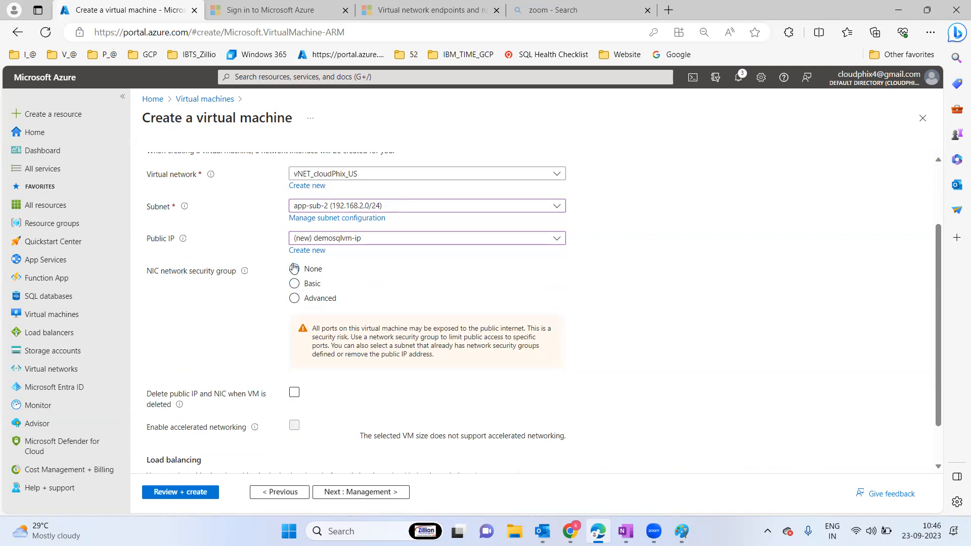
click(297, 303)
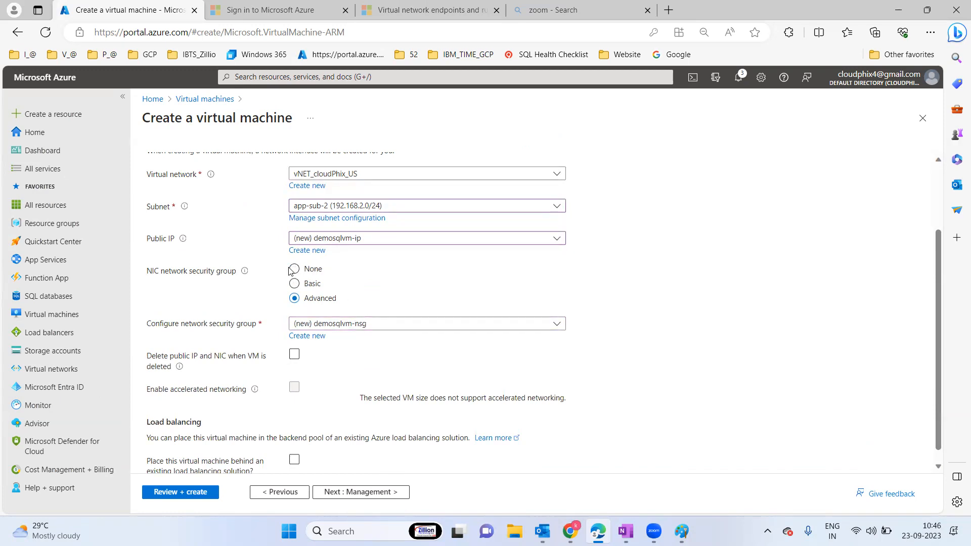
click(389, 325)
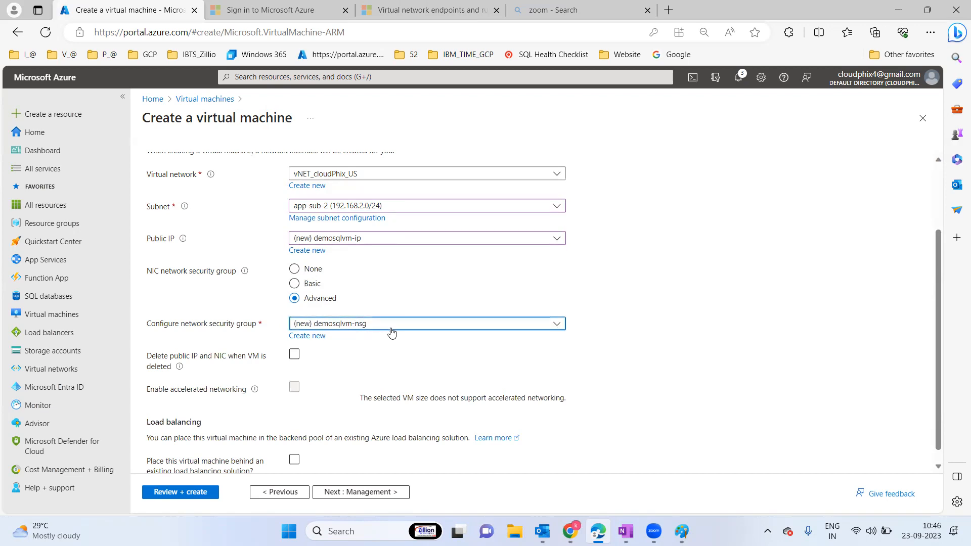
click(317, 357)
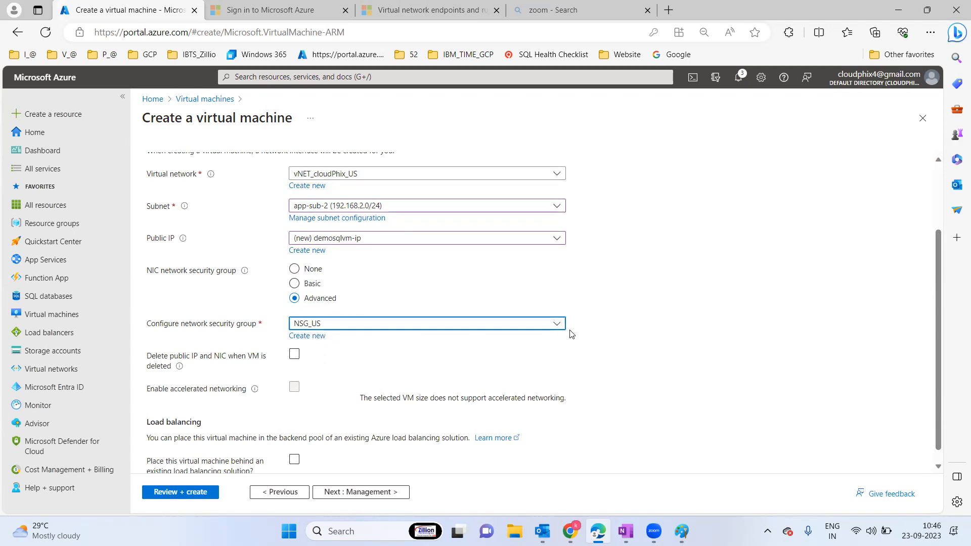
click(299, 274)
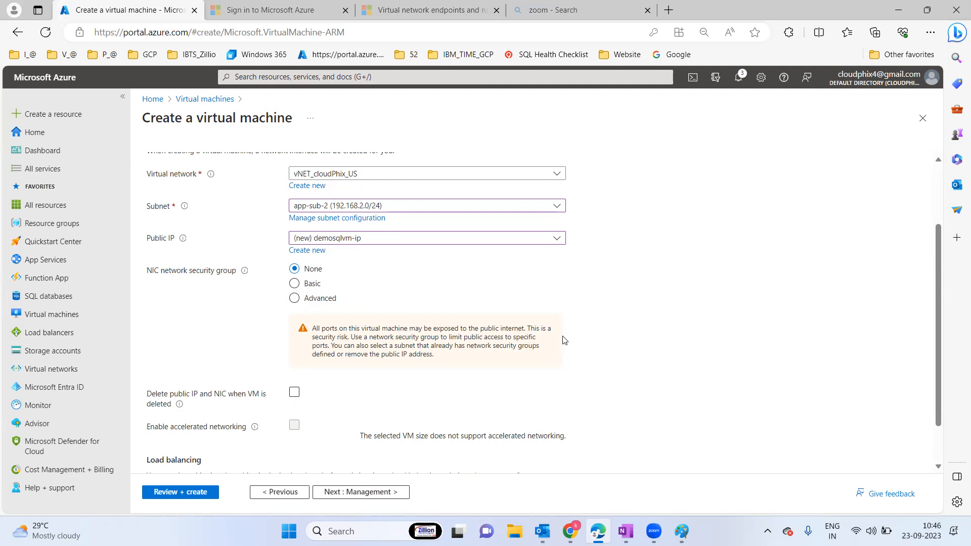
click(295, 298)
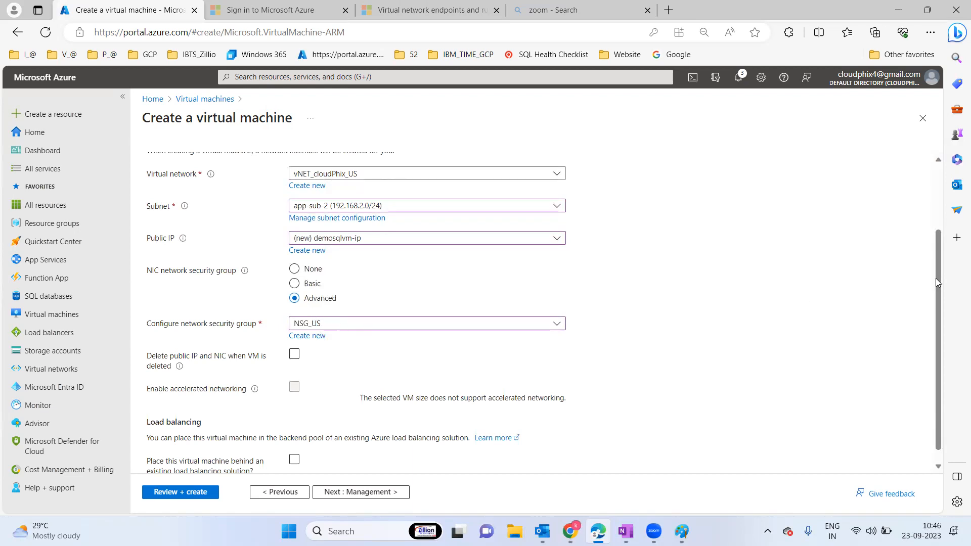
Proceed through the management, monitoring and advanced settings with their defaults and run the final review of the virtual machine
drag(937, 287, 942, 390)
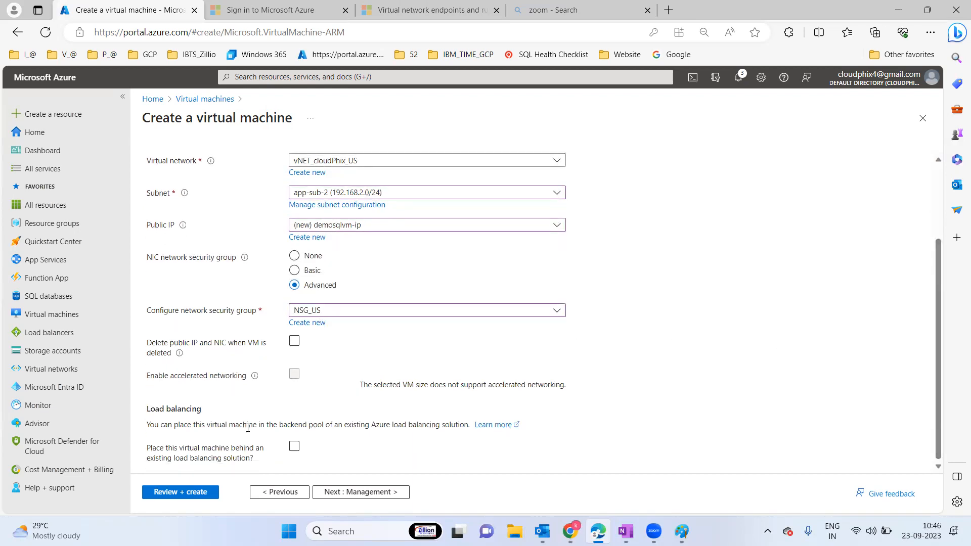
click(357, 493)
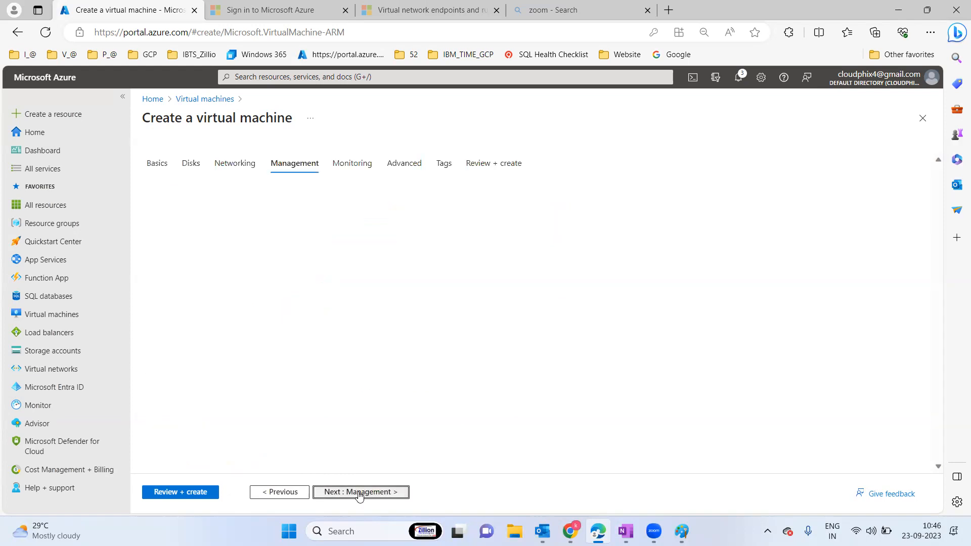
click(359, 493)
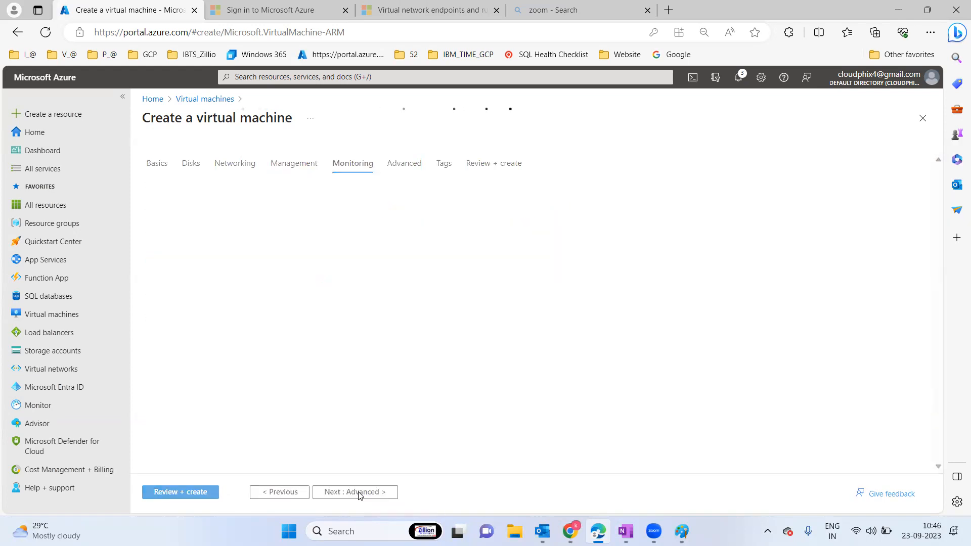
click(359, 493)
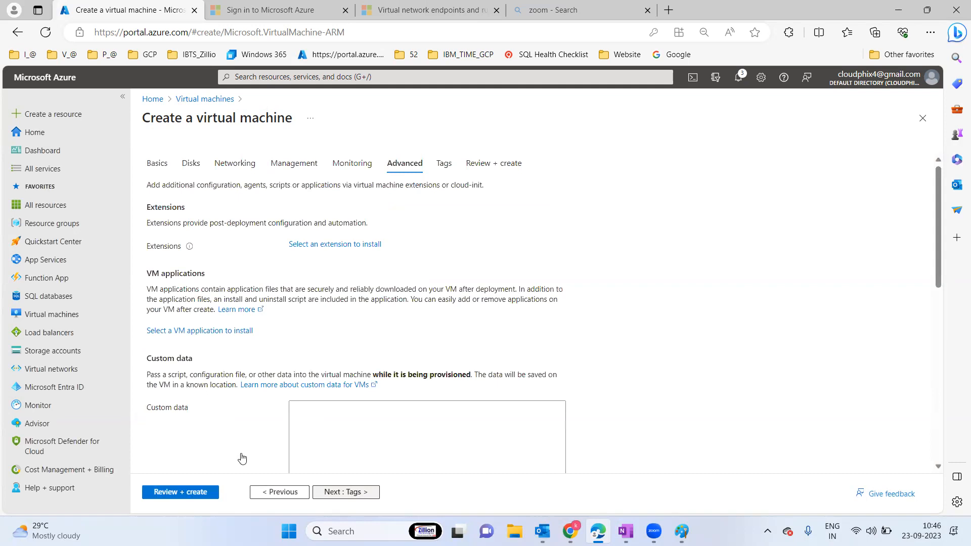
click(189, 499)
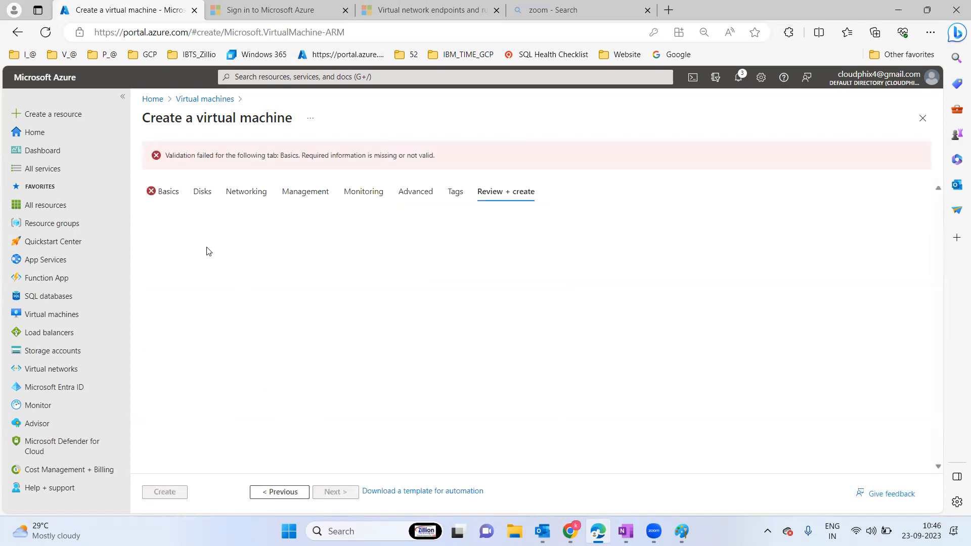
Return to the basic settings and change the virtual machine's image to Windows Server 2019 Datacenter - x64 Gen2
click(169, 190)
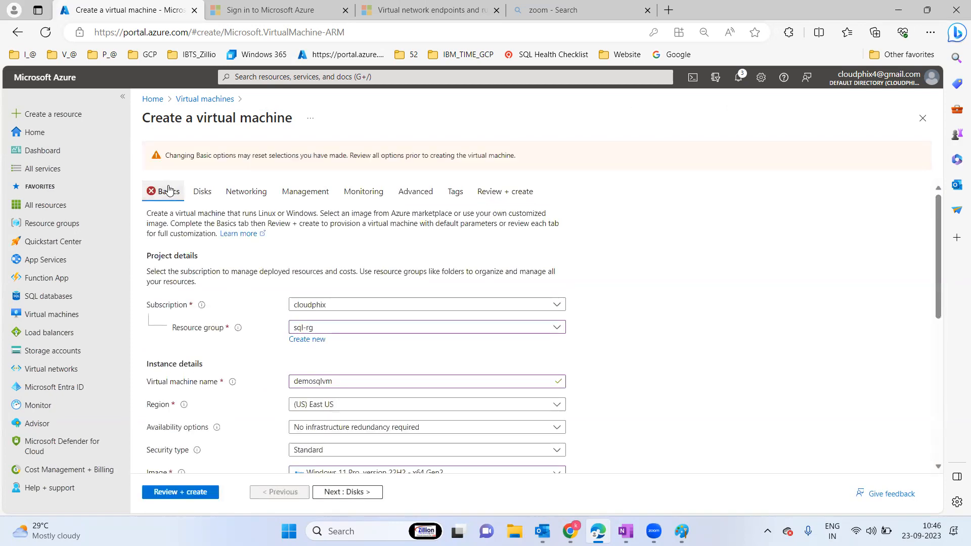
drag(935, 223, 926, 393)
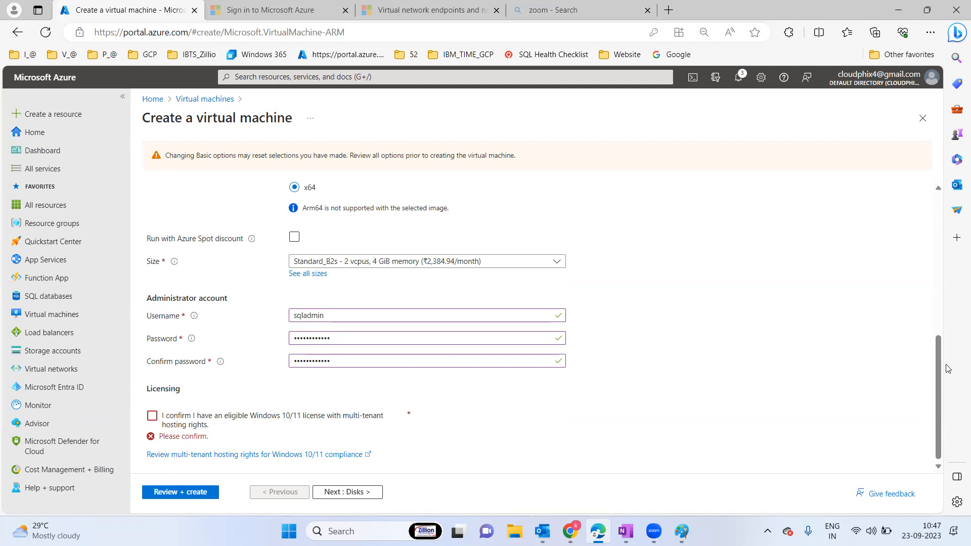
drag(936, 389, 916, 297)
click(416, 360)
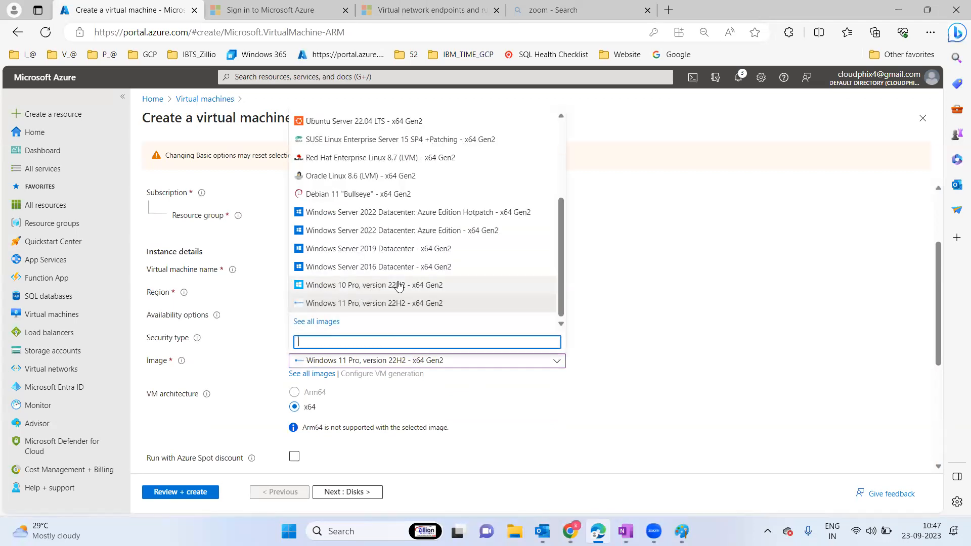
click(383, 249)
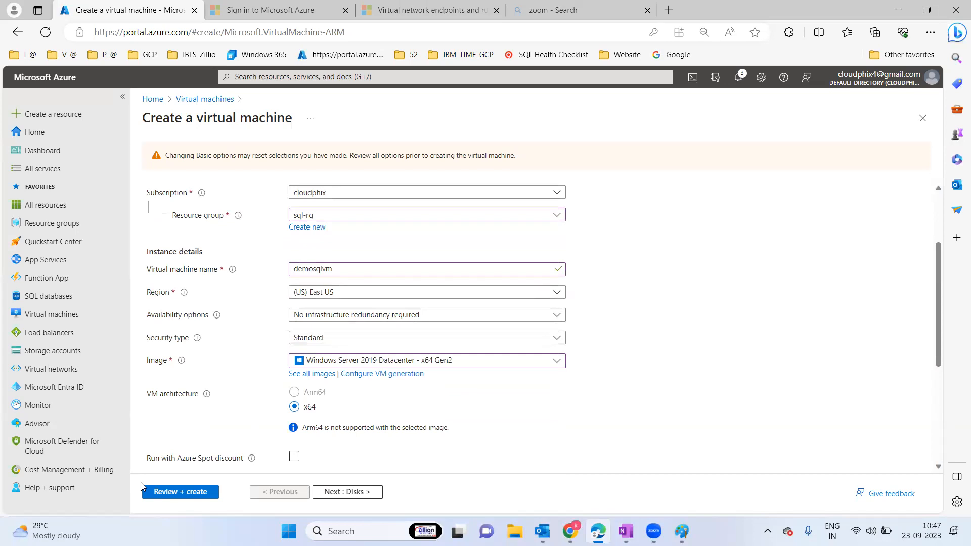
Validate the virtual machine's configuration again and submit demosqlvm for creation
click(196, 493)
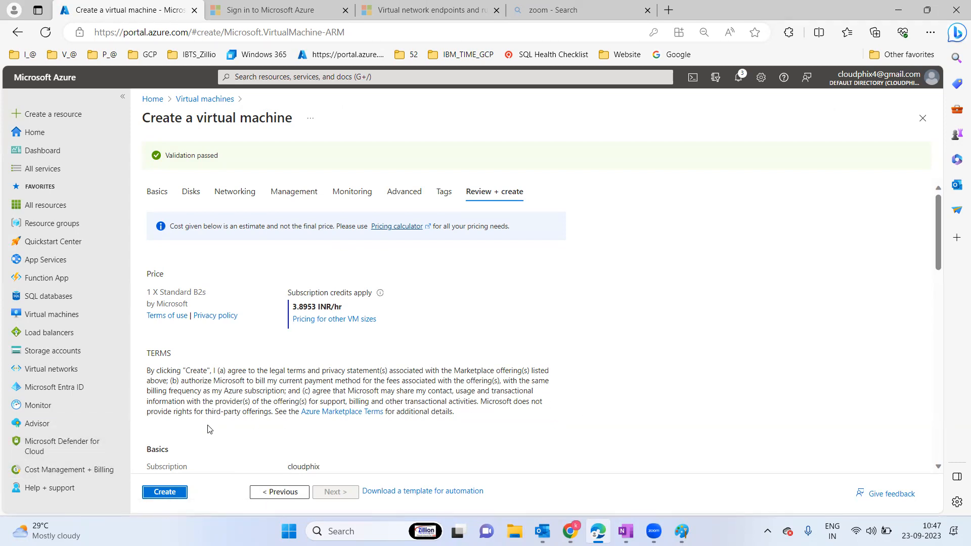
click(166, 492)
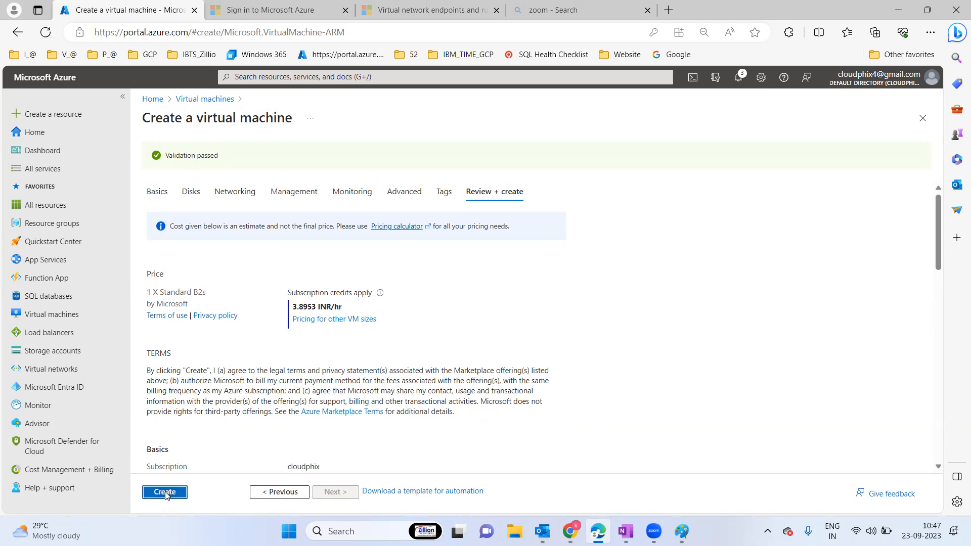